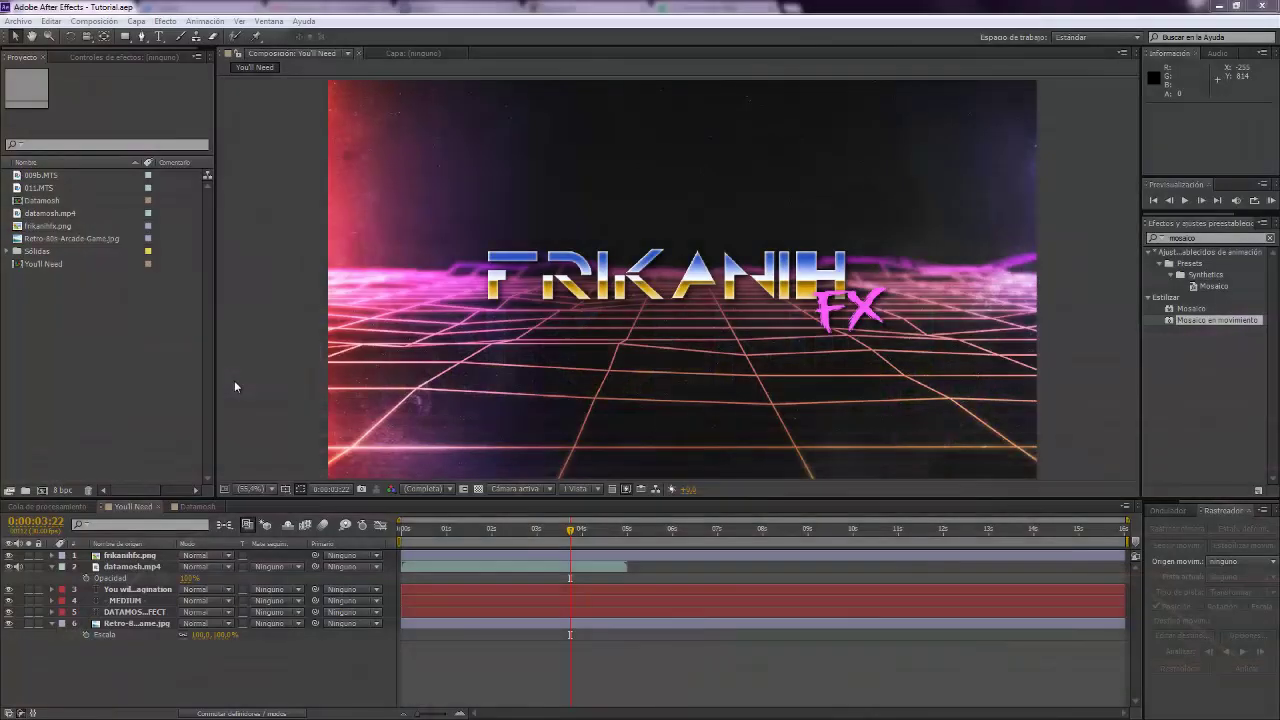
Hide the logo image layer in the You'll Need composition and add 011.MTS to the Datamosh composition
{"action": "left_click", "coordinate": [10, 556]}
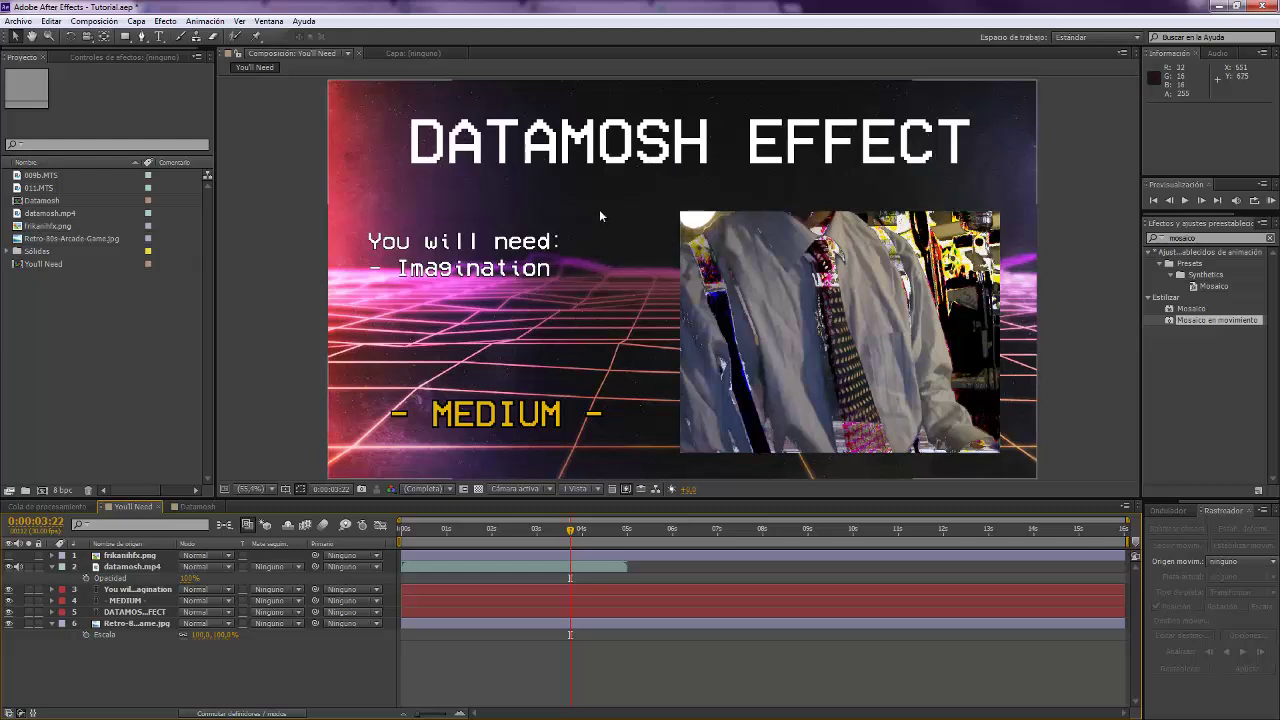
{"action": "left_click", "coordinate": [198, 507]}
{"action": "left_click", "coordinate": [41, 188]}
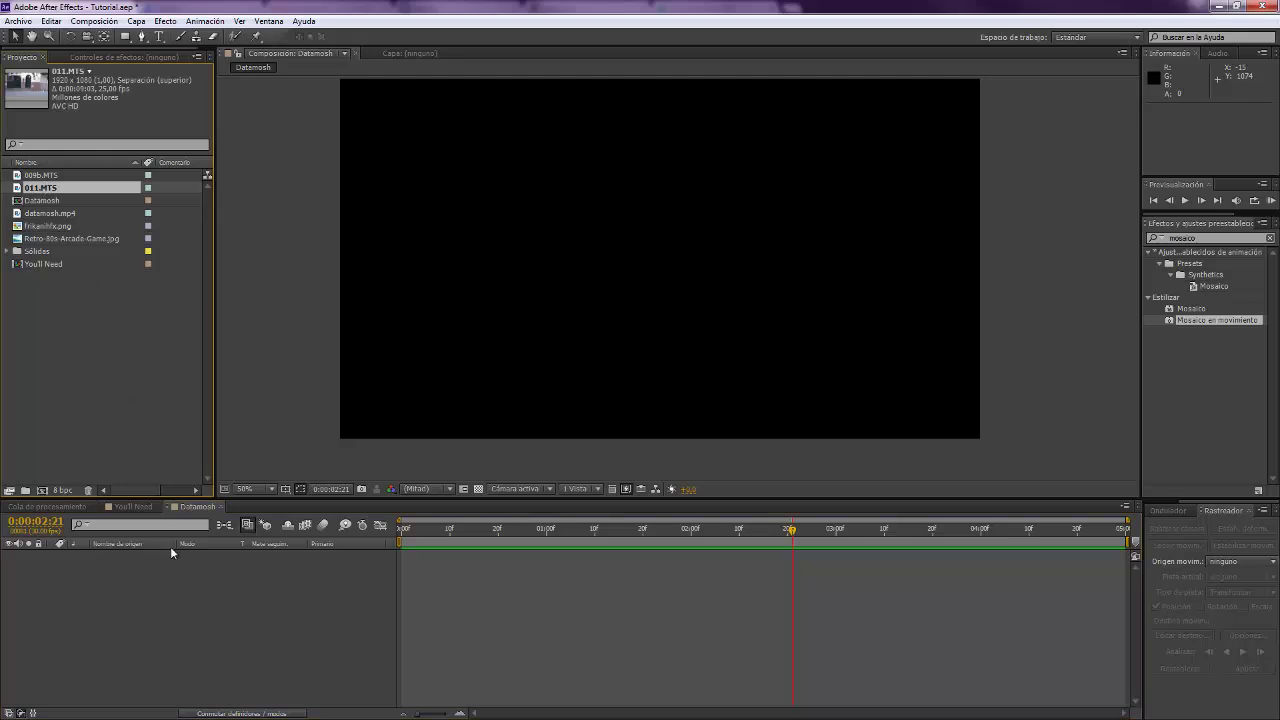
{"action": "left_click_drag", "start_coordinate": [171, 552], "coordinate": [218, 594]}
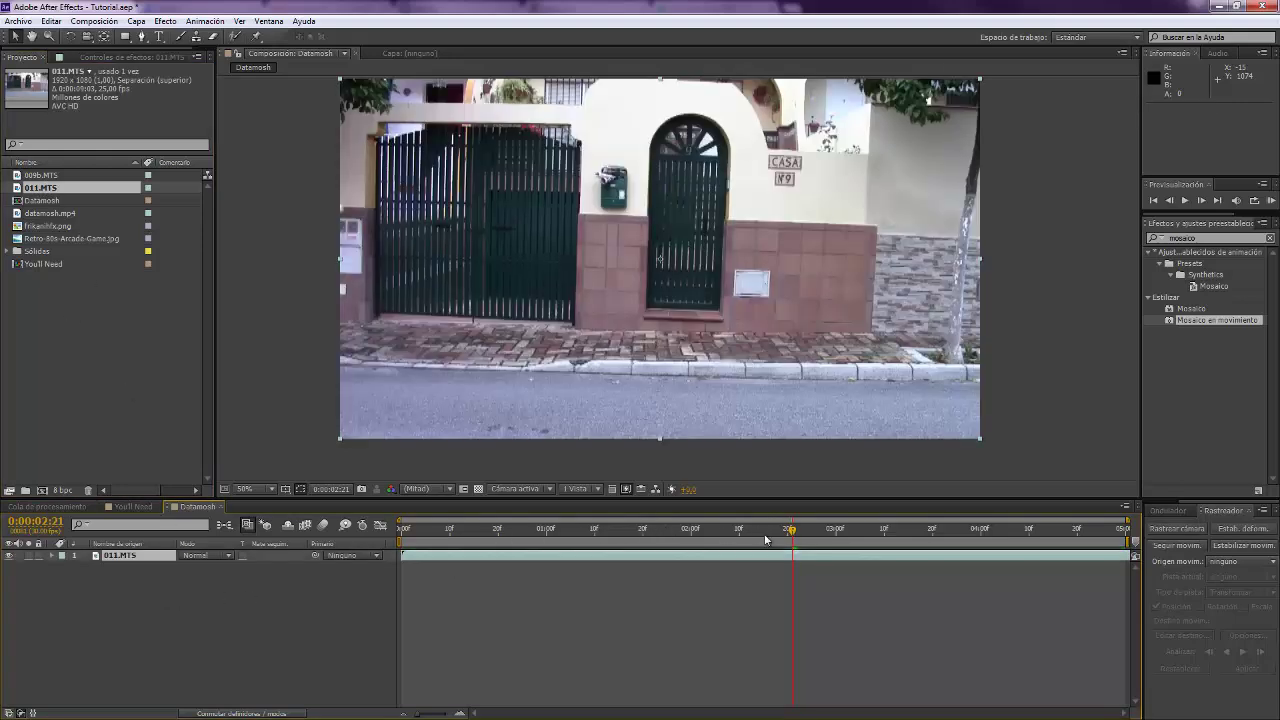
Split the 011.MTS layer at 0:00:03:02, delete the first part and move the remainder to the composition's start
{"action": "left_click", "coordinate": [845, 528]}
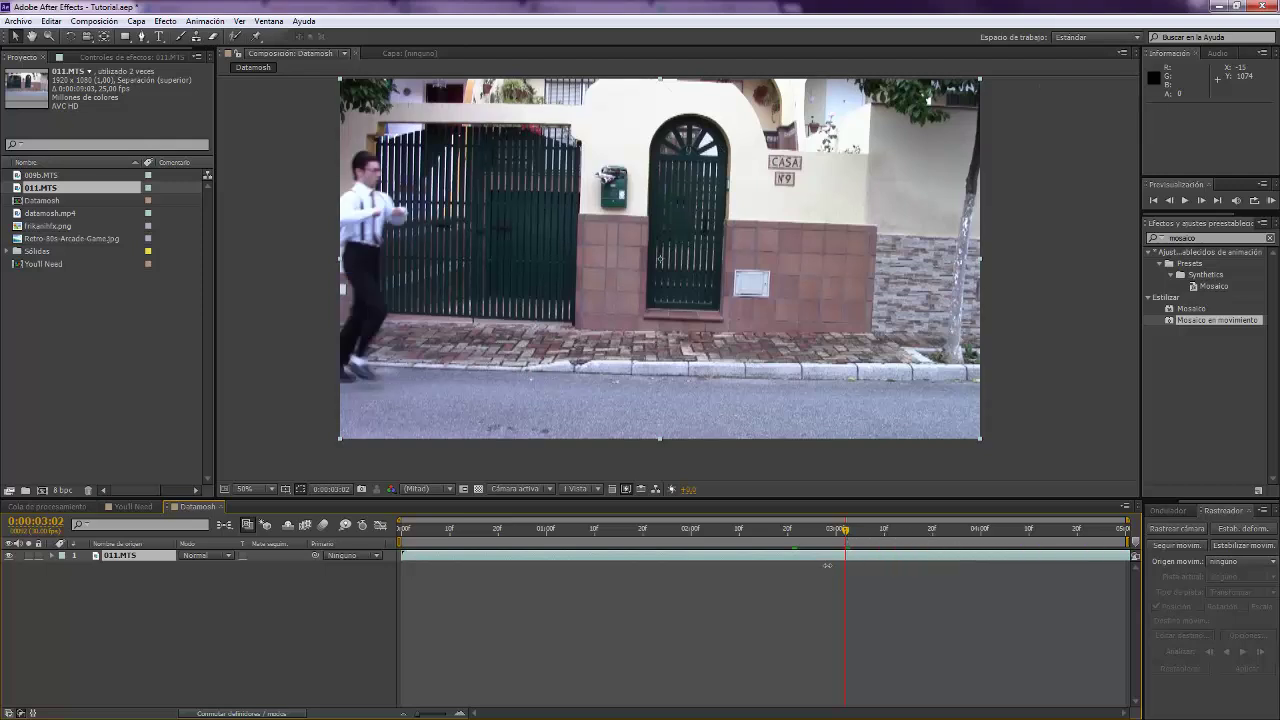
{"action": "key", "text": "ctrl+shift+d"}
{"action": "left_click", "coordinate": [972, 535]}
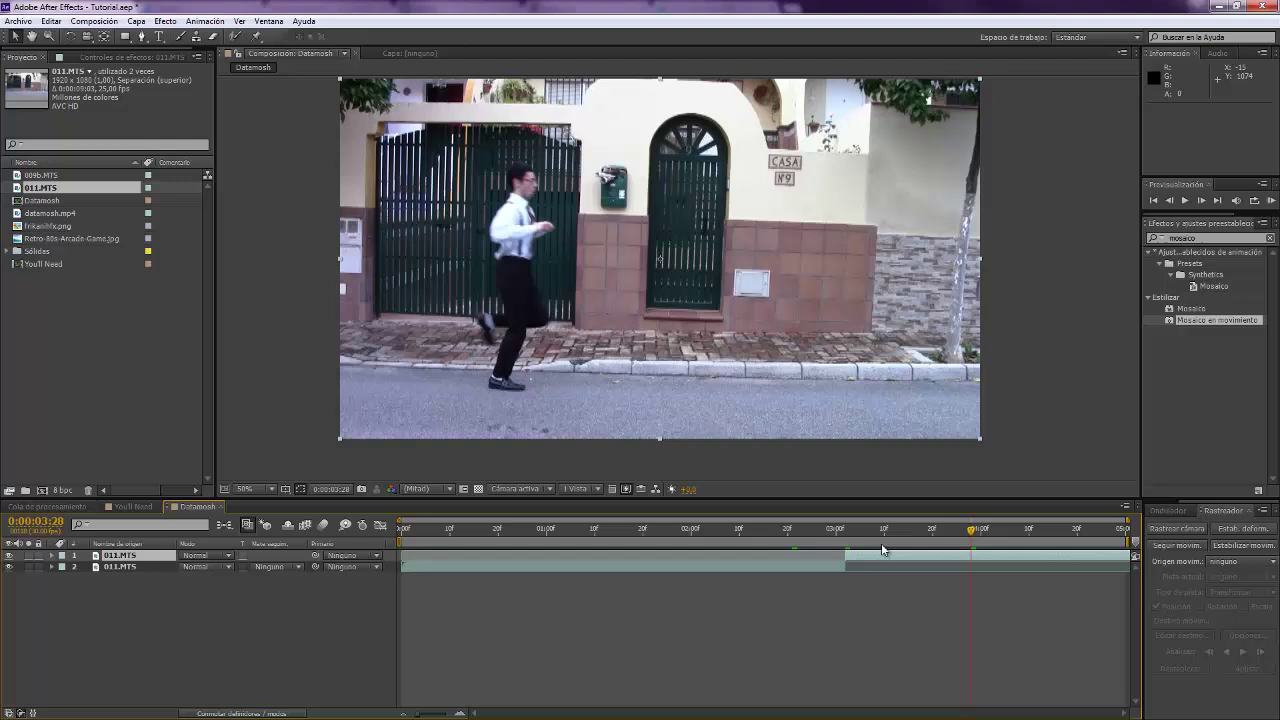
{"action": "left_click", "coordinate": [793, 566]}
{"action": "key", "text": "Delete"}
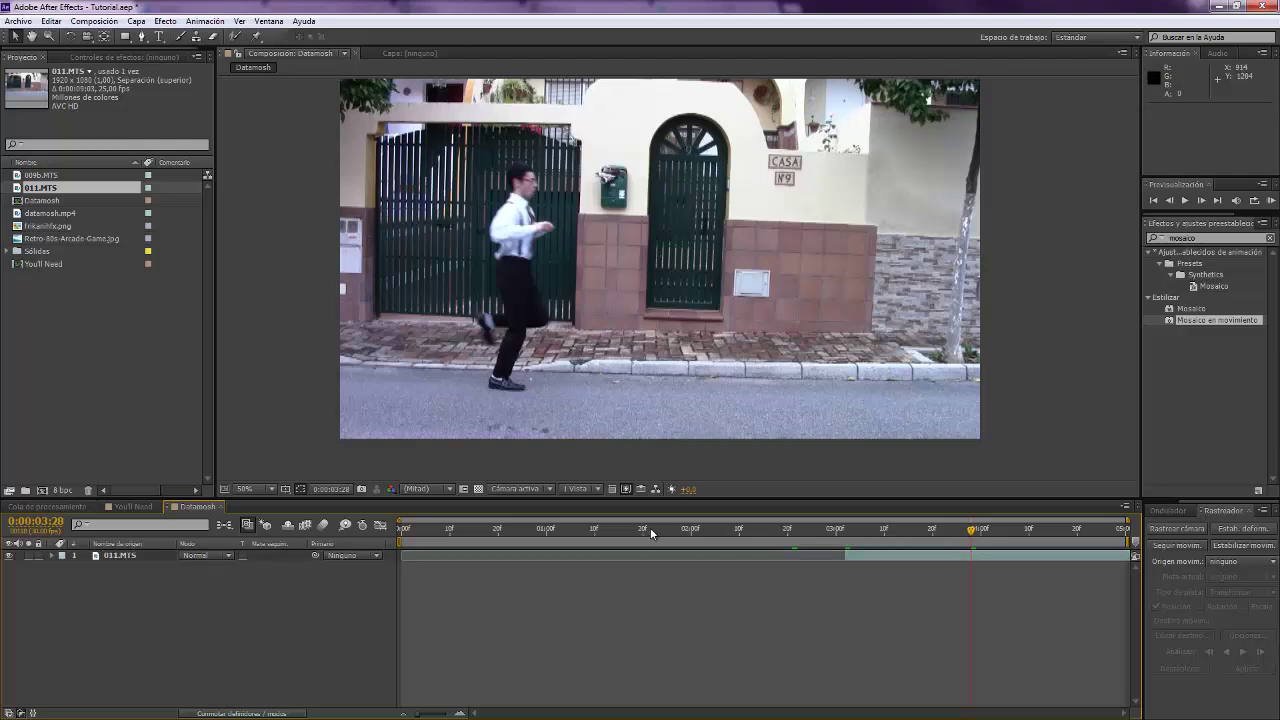
{"action": "left_click_drag", "start_coordinate": [421, 530], "coordinate": [361, 535]}
{"action": "left_click_drag", "start_coordinate": [899, 550], "coordinate": [447, 545]}
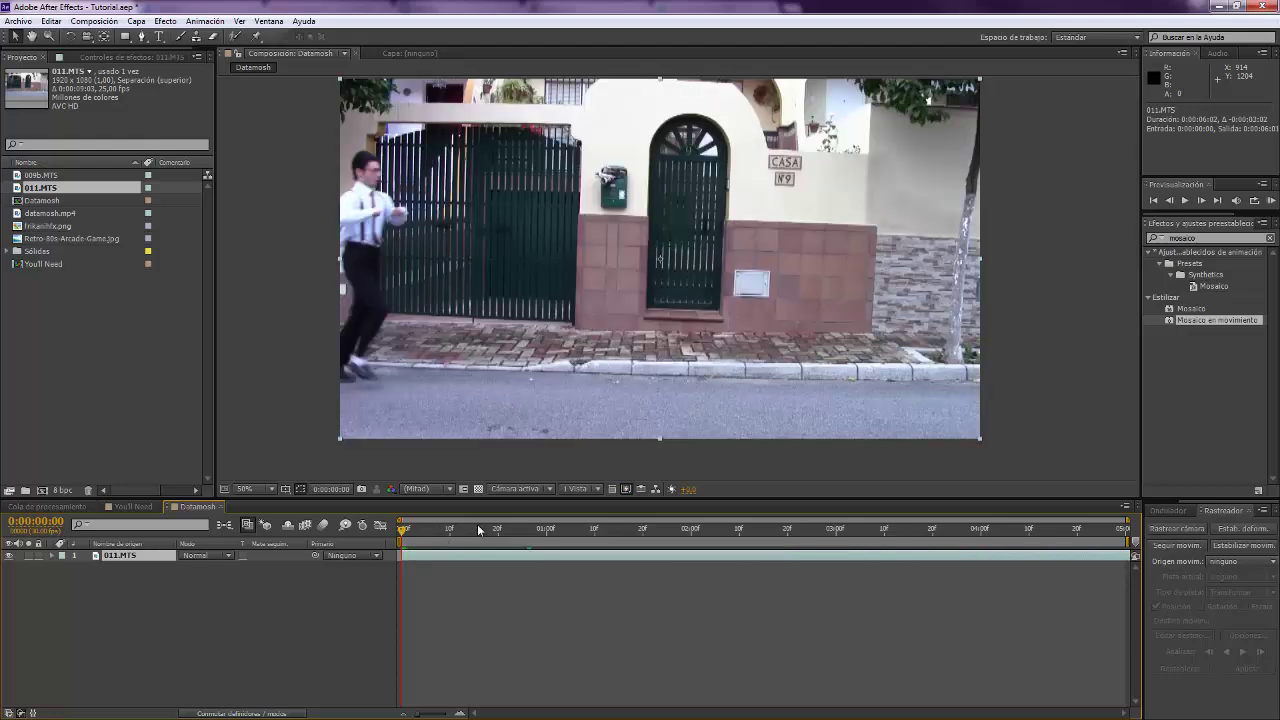
Split the 011.MTS layer at 0:00:02:00 and cut off everything after 0:00:03:20
{"action": "left_click", "coordinate": [547, 537]}
{"action": "left_click", "coordinate": [692, 535]}
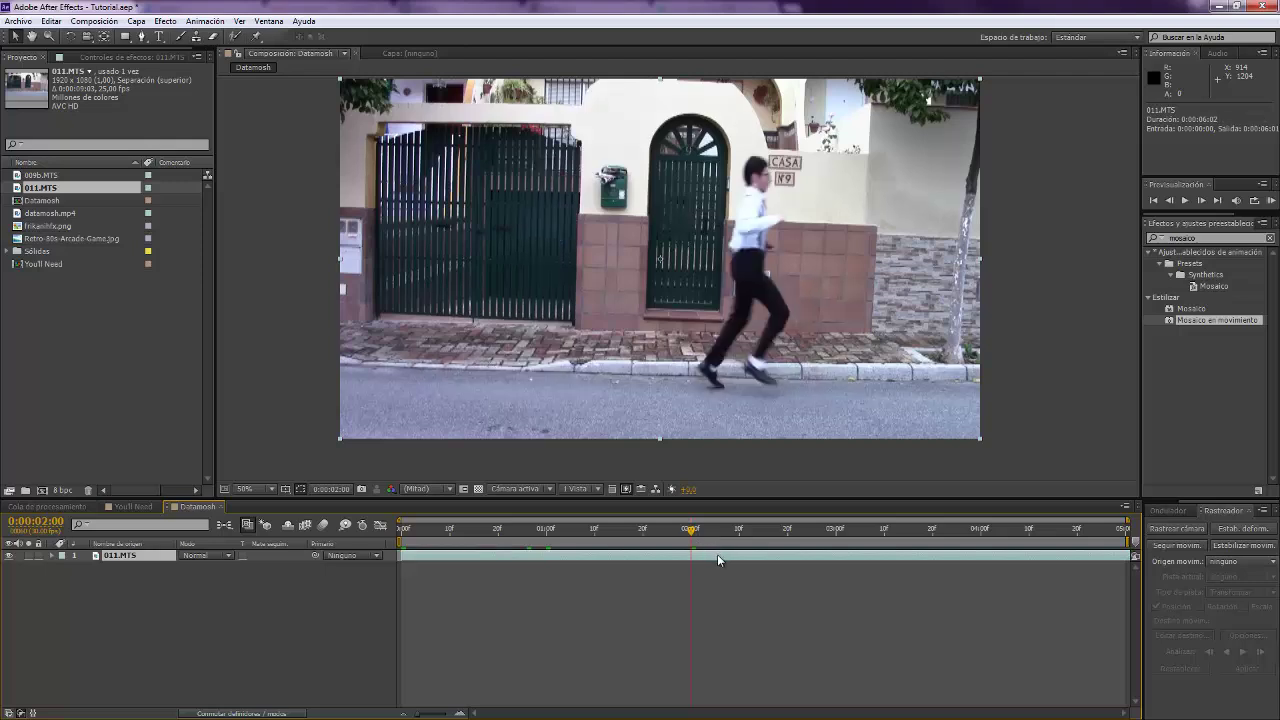
{"action": "key", "text": "ctrl+shift+d"}
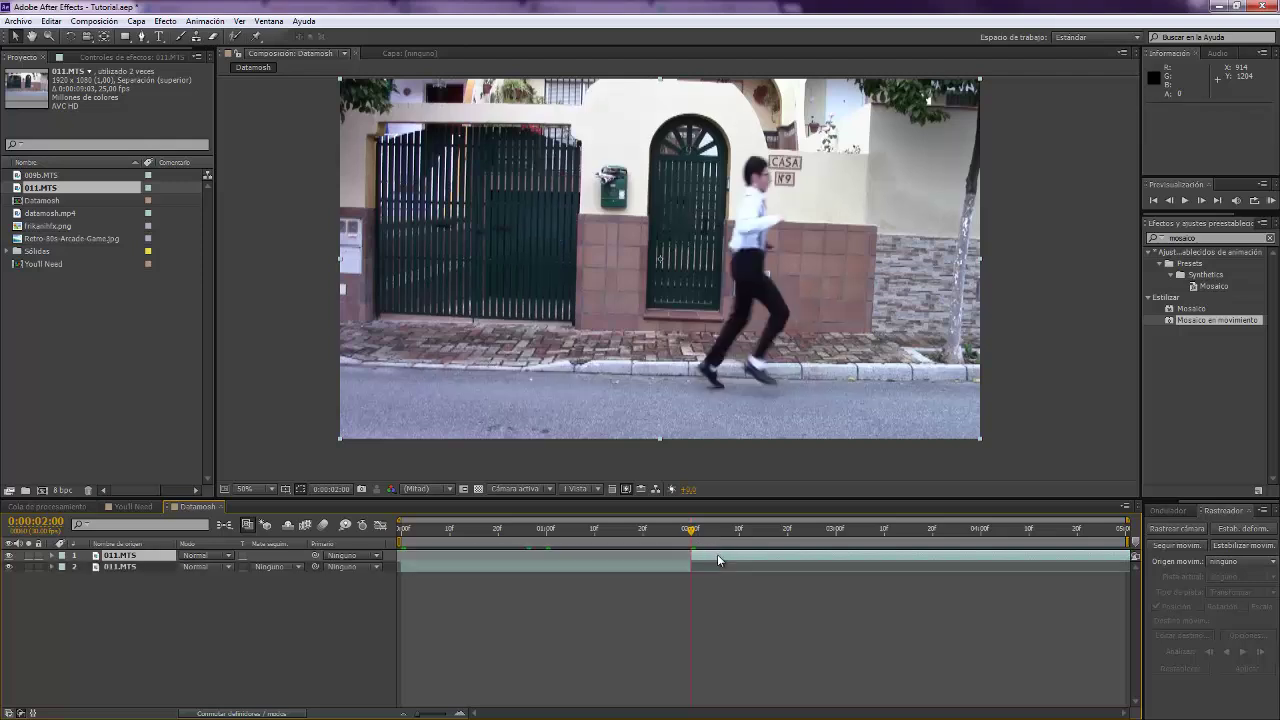
{"action": "left_click", "coordinate": [931, 538]}
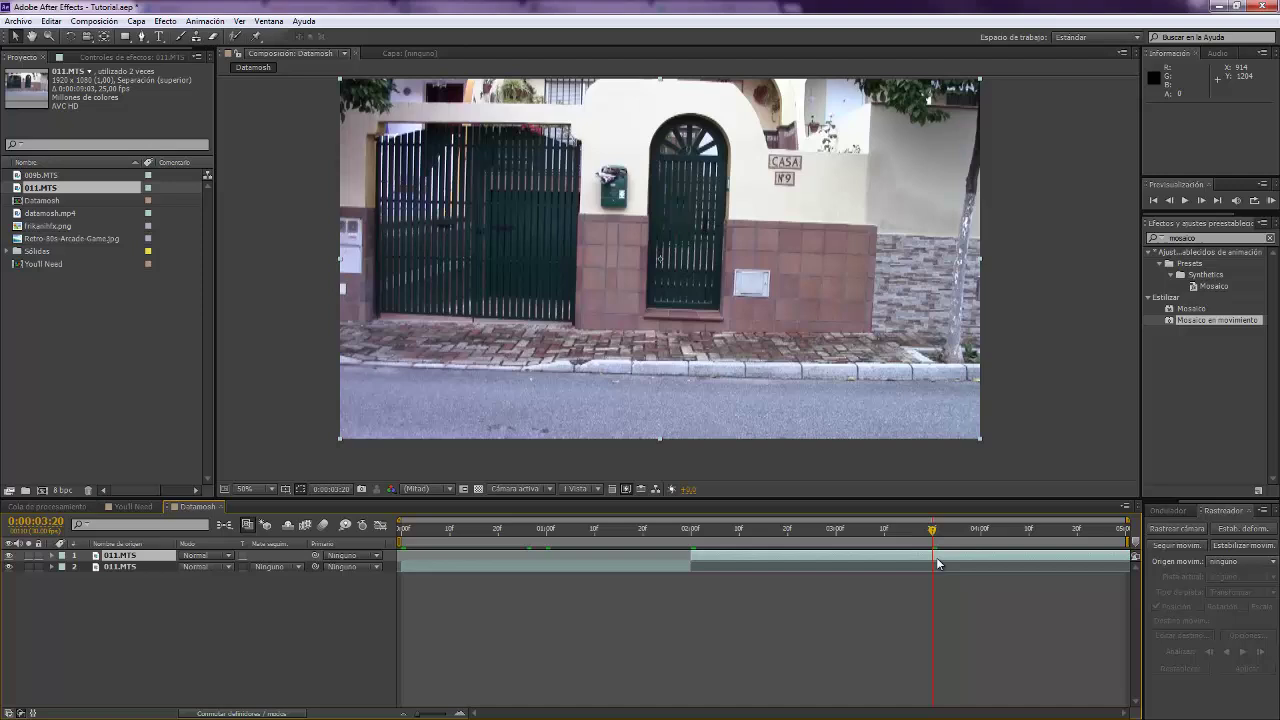
{"action": "key", "text": "ctrl+shift+d"}
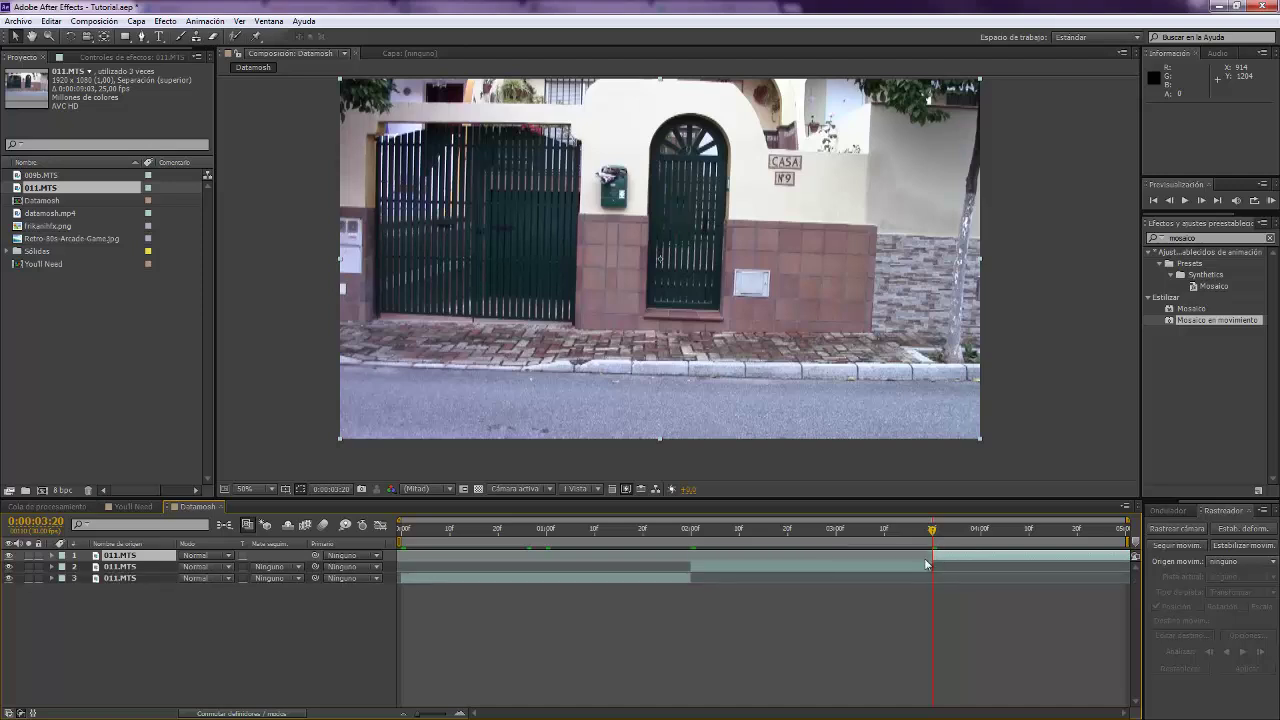
{"action": "key", "text": "Delete"}
Freeze the second 011.MTS segment on its frame at 0:00:02:00
{"action": "left_click", "coordinate": [827, 532]}
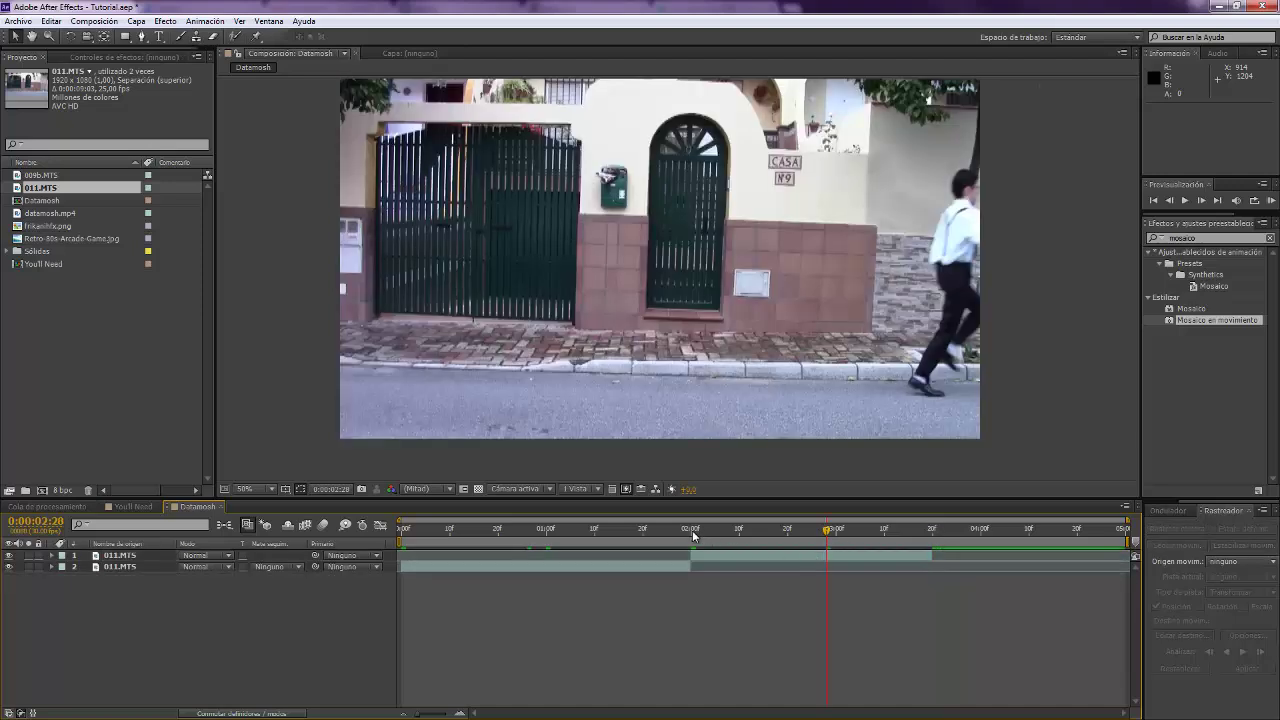
{"action": "left_click", "coordinate": [692, 530]}
{"action": "left_click", "coordinate": [701, 557]}
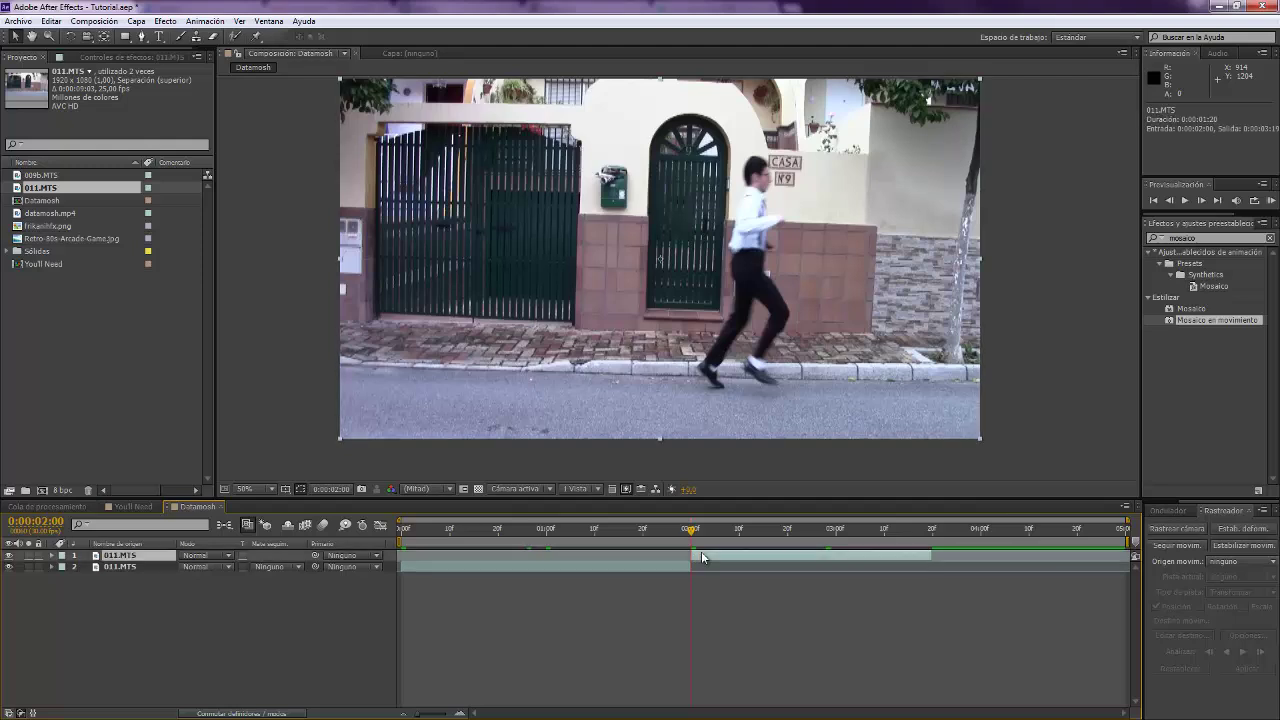
{"action": "right_click", "coordinate": [702, 557]}
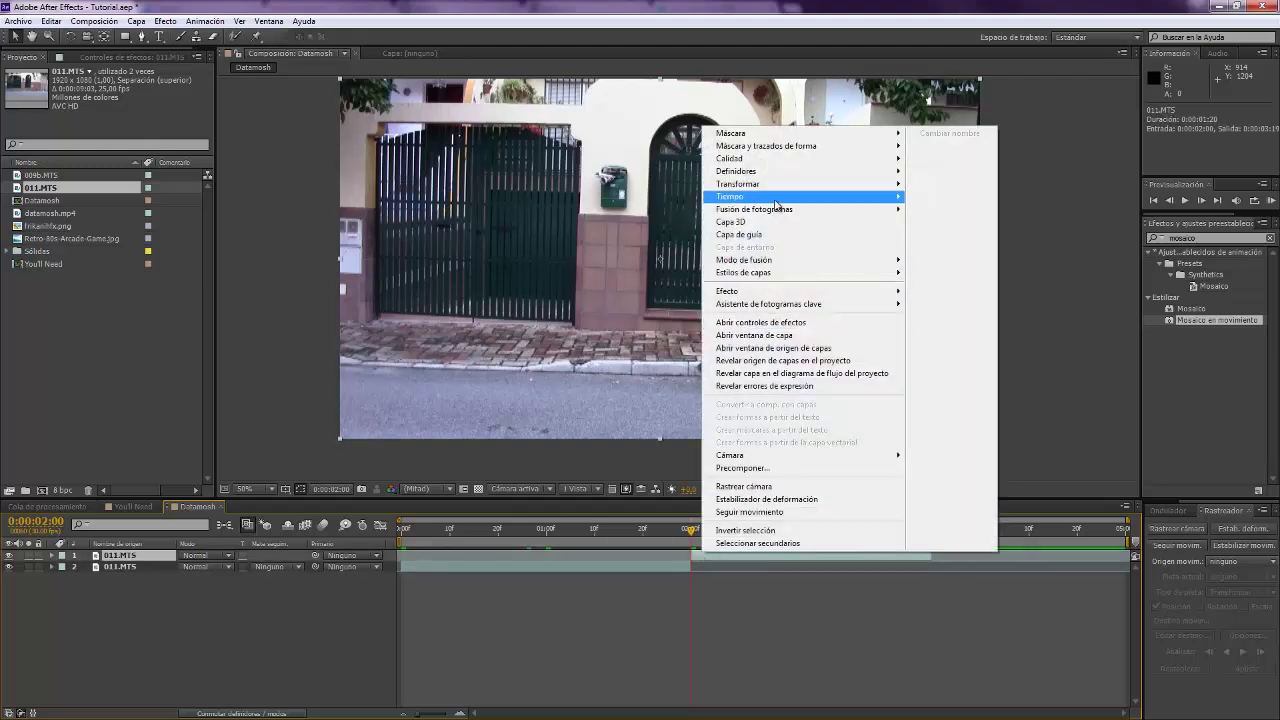
{"action": "mouse_move", "coordinate": [827, 206]}
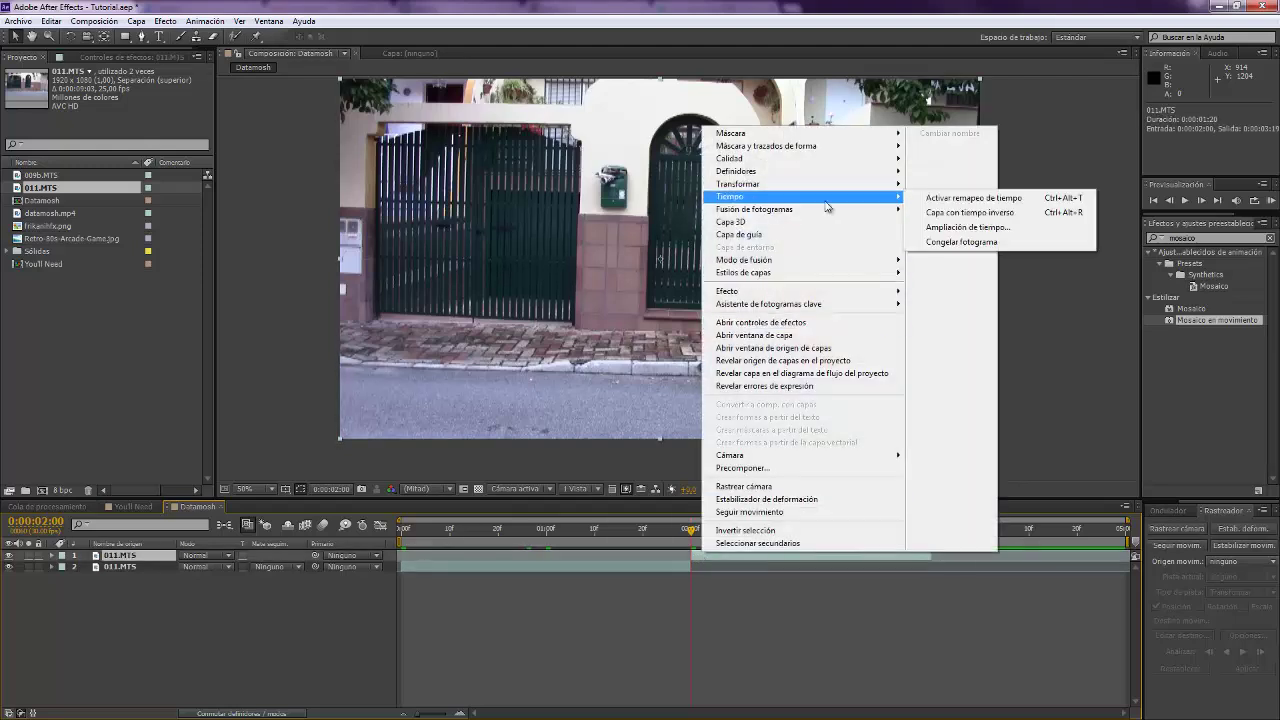
{"action": "left_click", "coordinate": [949, 245]}
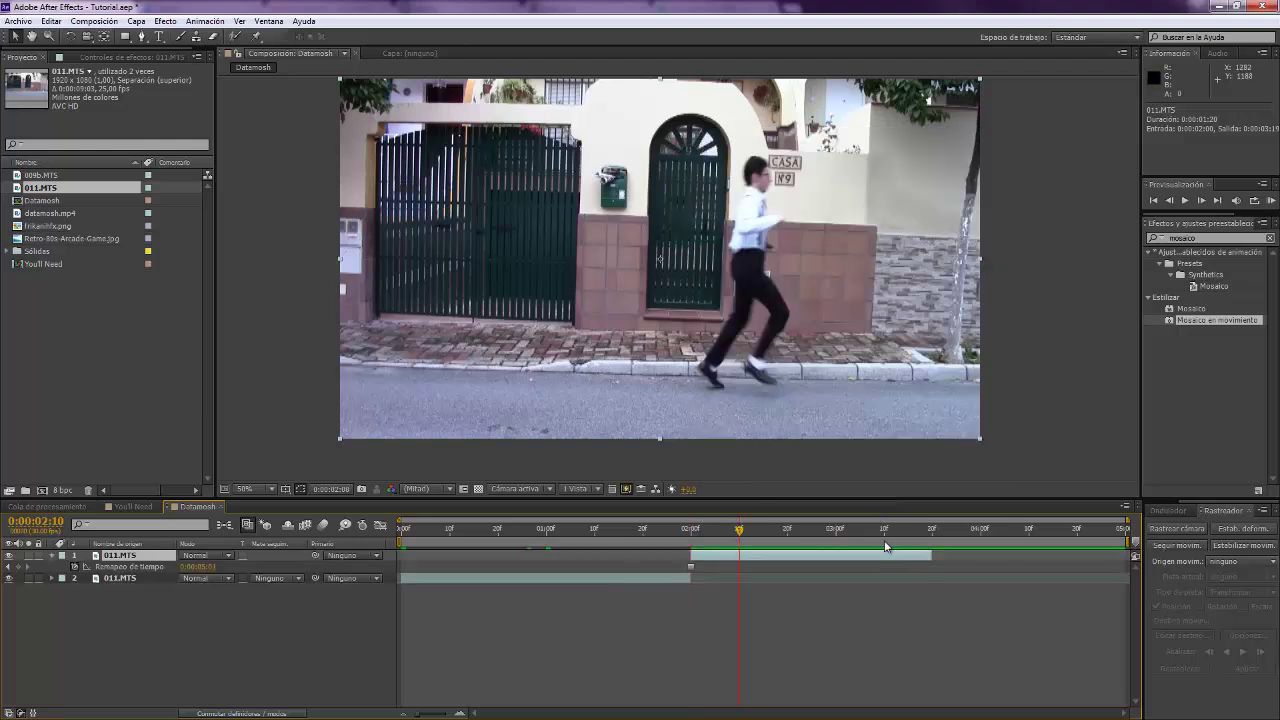
Add 009b.MTS as the top layer and slide it about 0:00:01:09 earlier in time
{"action": "left_click_drag", "start_coordinate": [752, 546], "coordinate": [770, 546]}
{"action": "left_click", "coordinate": [38, 176]}
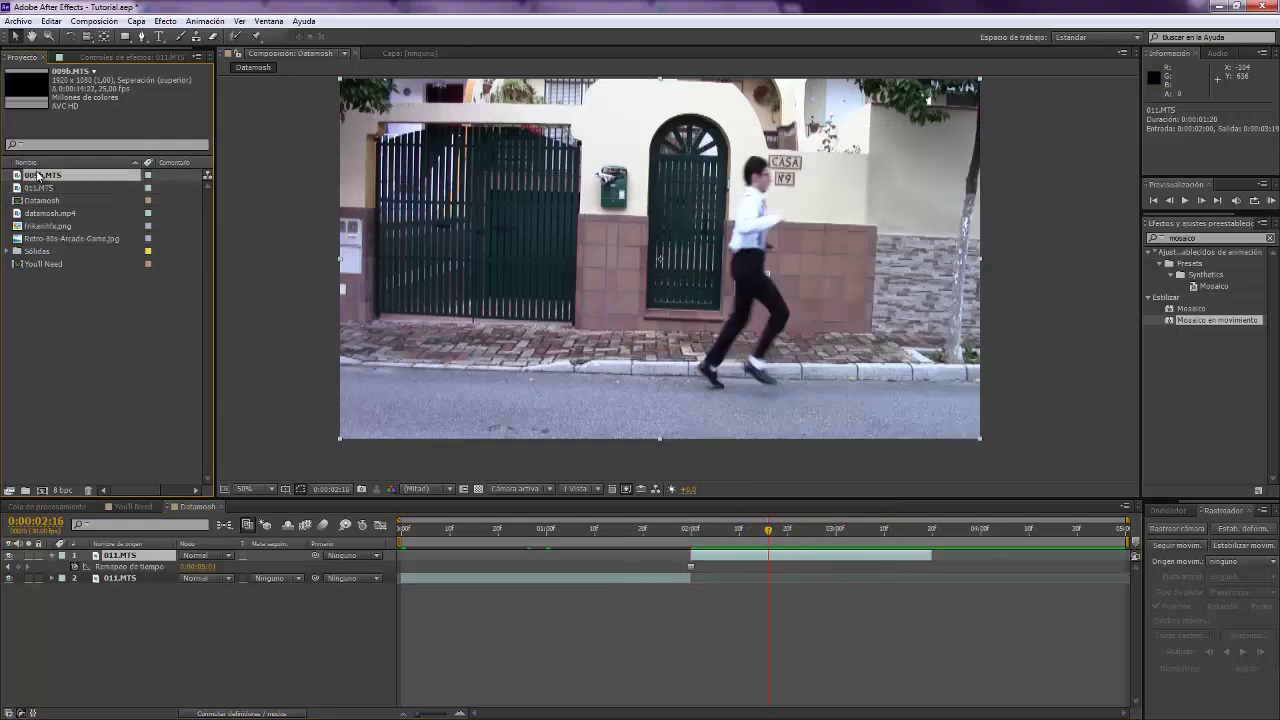
{"action": "left_click_drag", "start_coordinate": [38, 176], "coordinate": [140, 552]}
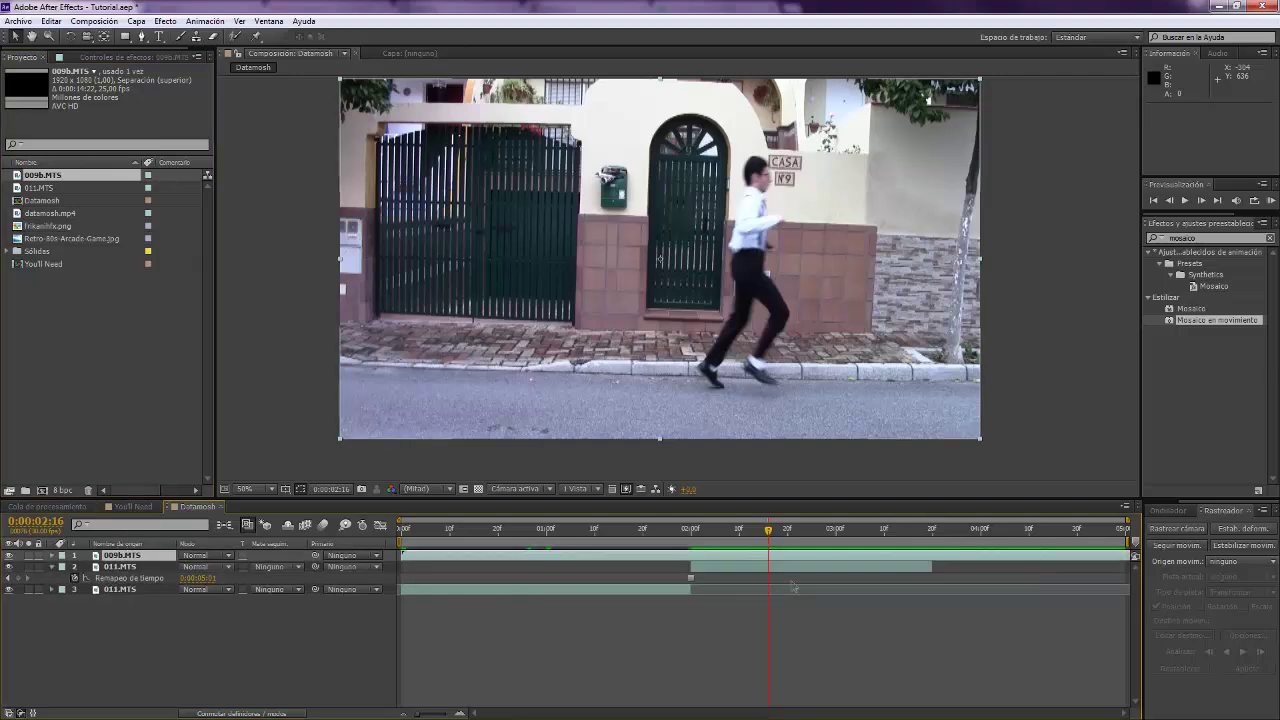
{"action": "left_click_drag", "start_coordinate": [851, 553], "coordinate": [671, 557]}
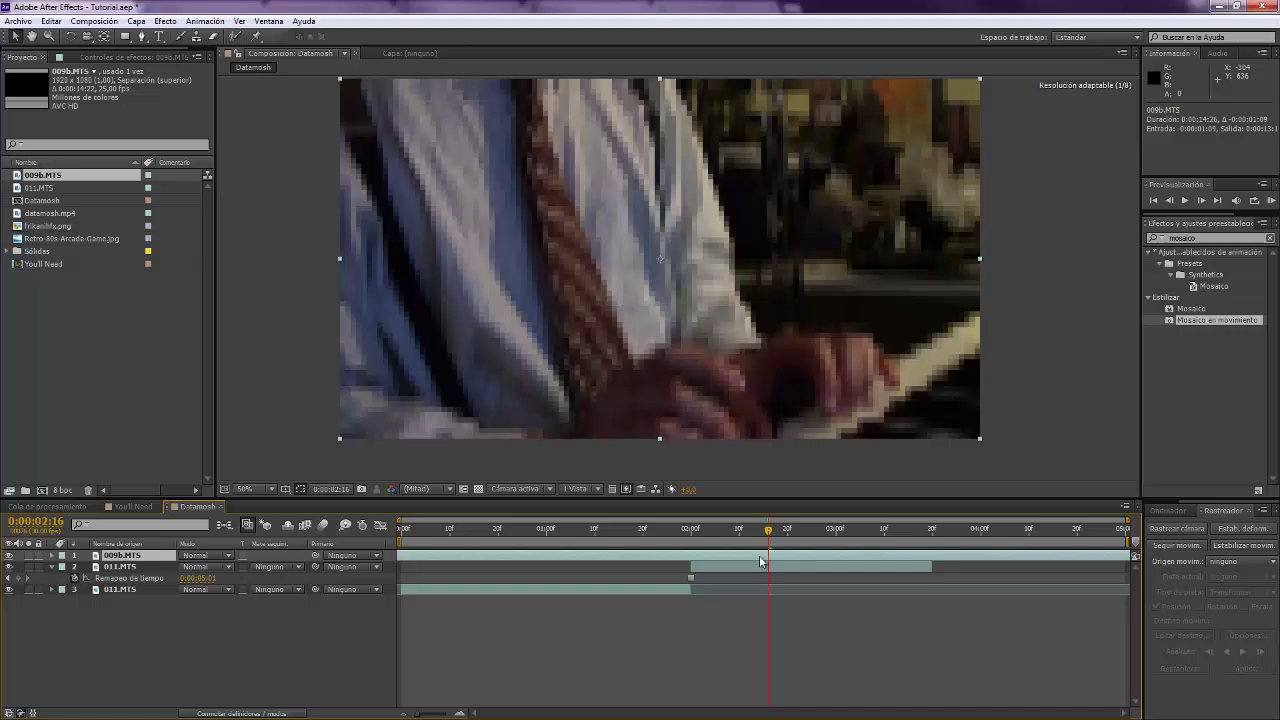
Split 009b.MTS at 0:00:02:16, delete its first part and move the remainder to start at 0:00:02:00
{"action": "key", "text": "ctrl+shift+d"}
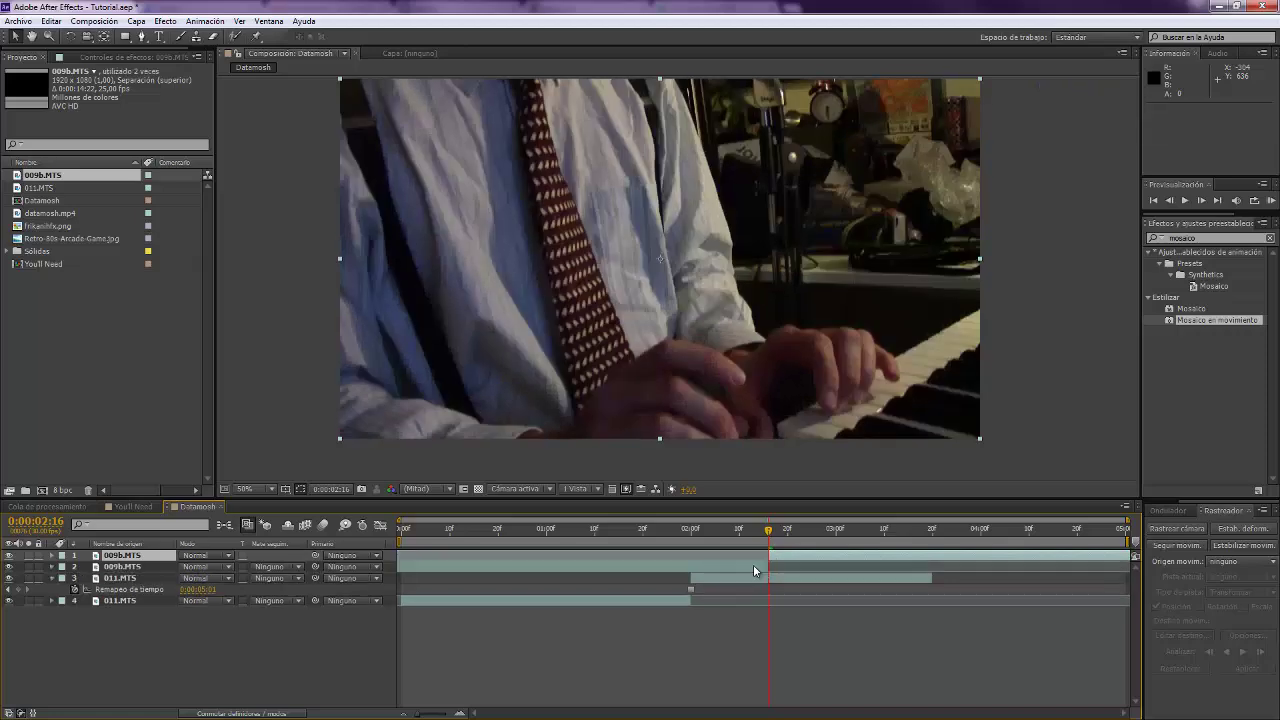
{"action": "left_click", "coordinate": [754, 566]}
{"action": "key", "text": "Delete"}
{"action": "left_click_drag", "start_coordinate": [795, 558], "coordinate": [719, 550]}
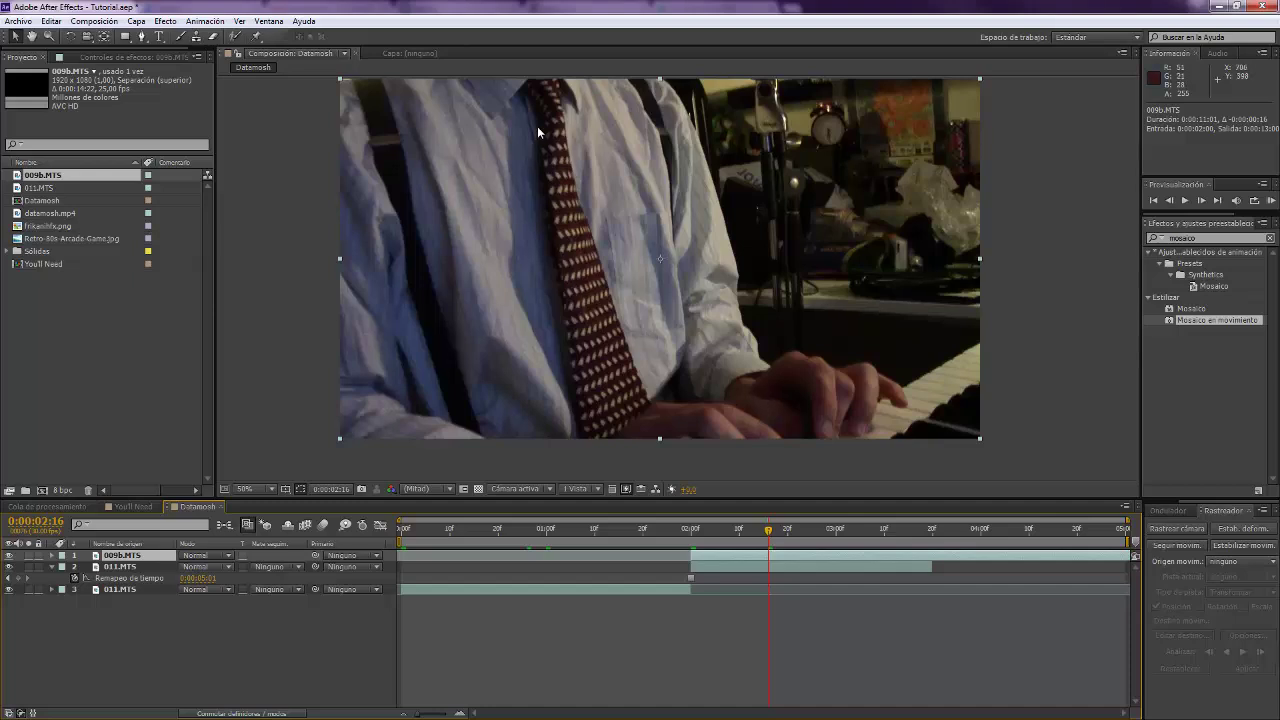
Split the 009b.MTS layer at 0:00:03:20, where the frozen 011.MTS segment ends
{"action": "left_click_drag", "start_coordinate": [656, 366], "coordinate": [667, 369]}
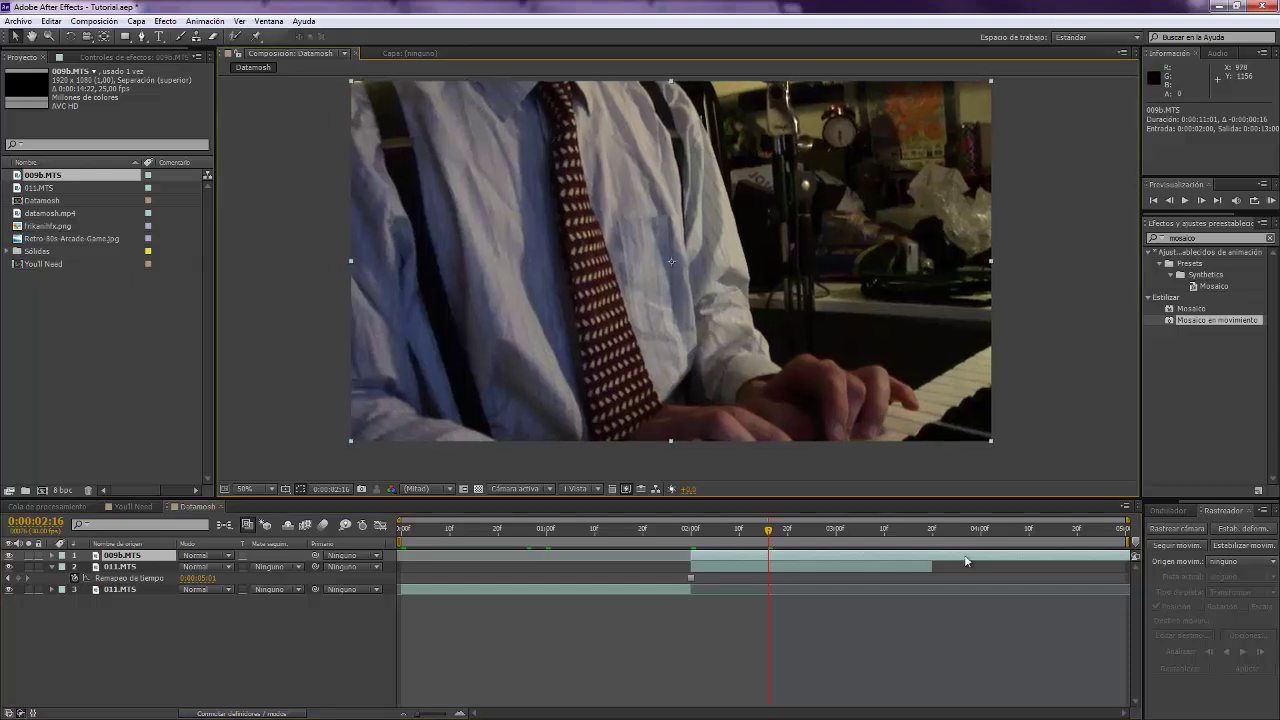
{"action": "left_click", "coordinate": [929, 530]}
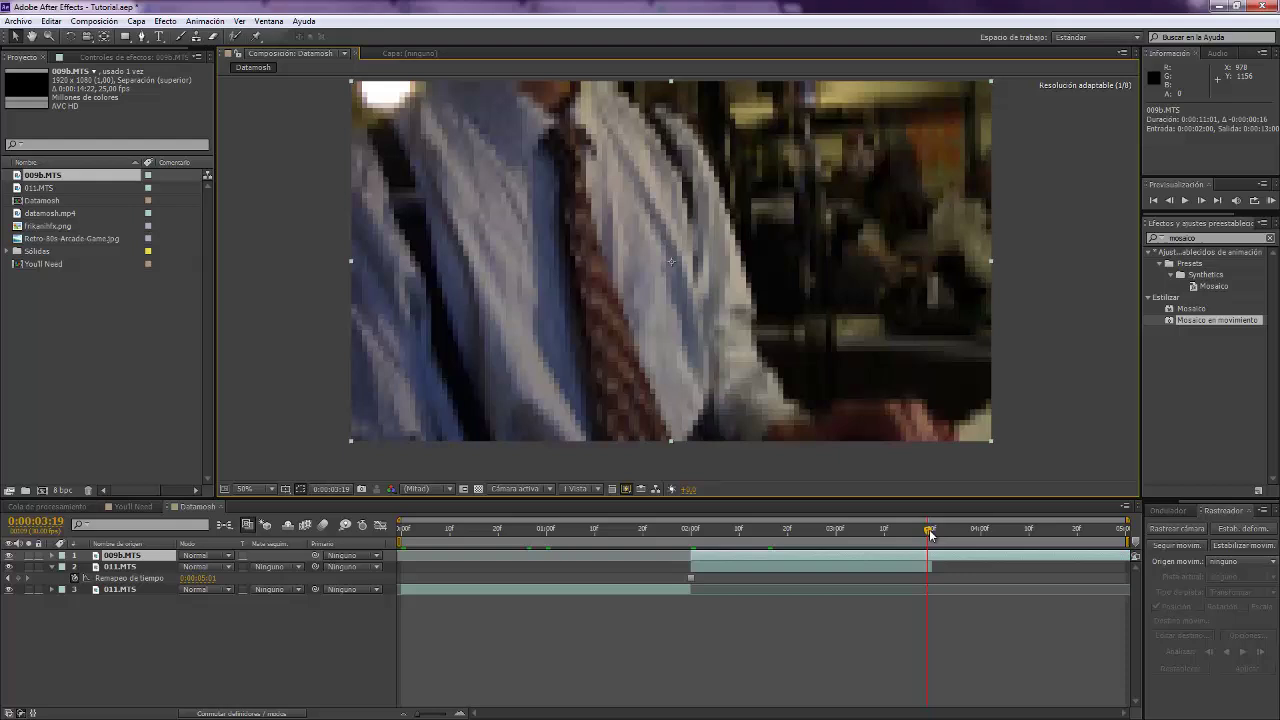
{"action": "left_click_drag", "start_coordinate": [930, 533], "coordinate": [933, 535]}
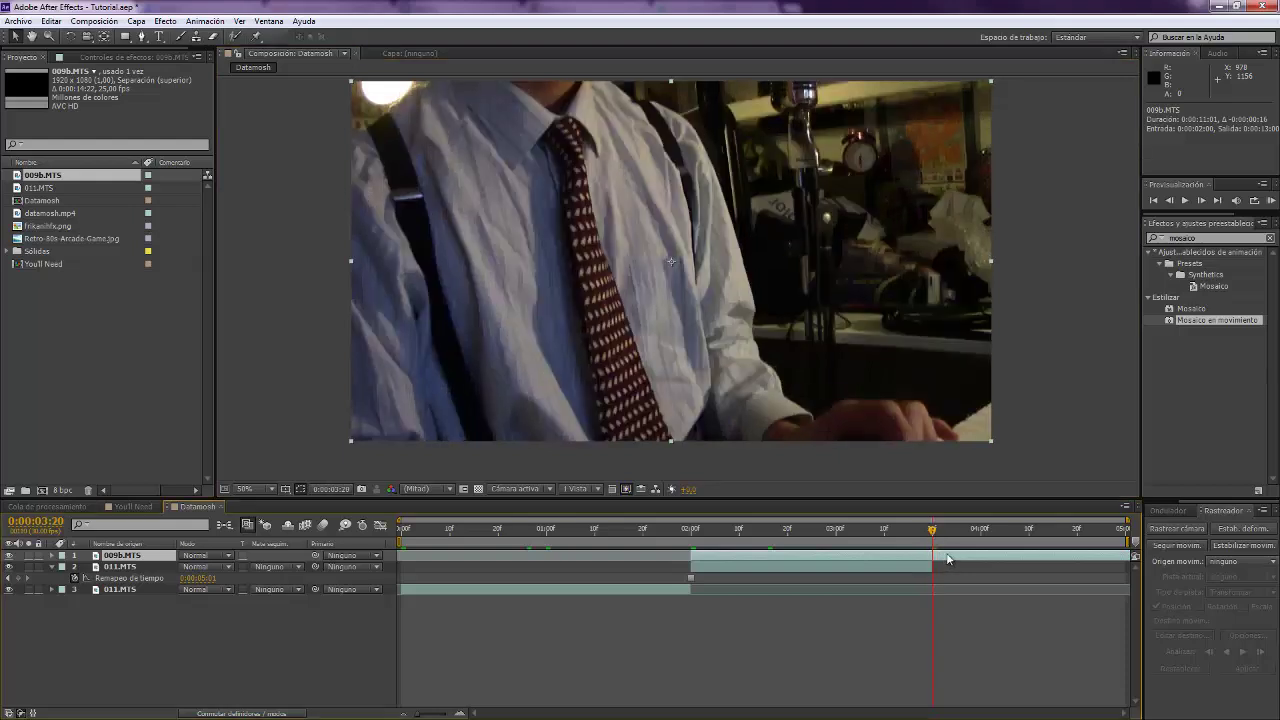
{"action": "left_click", "coordinate": [947, 558]}
{"action": "key", "text": "ctrl+shift+d"}
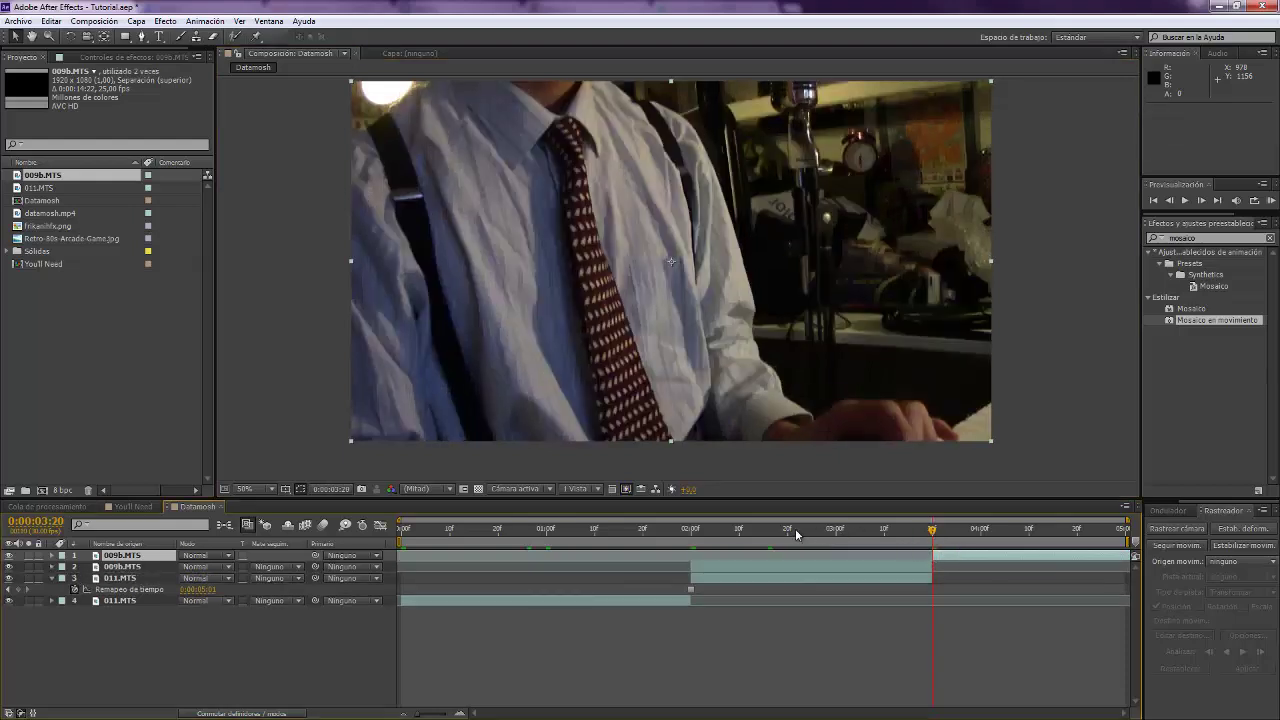
Create a null object and trim its start to 0:00:02:00
{"action": "left_click", "coordinate": [764, 533]}
{"action": "left_click", "coordinate": [795, 565]}
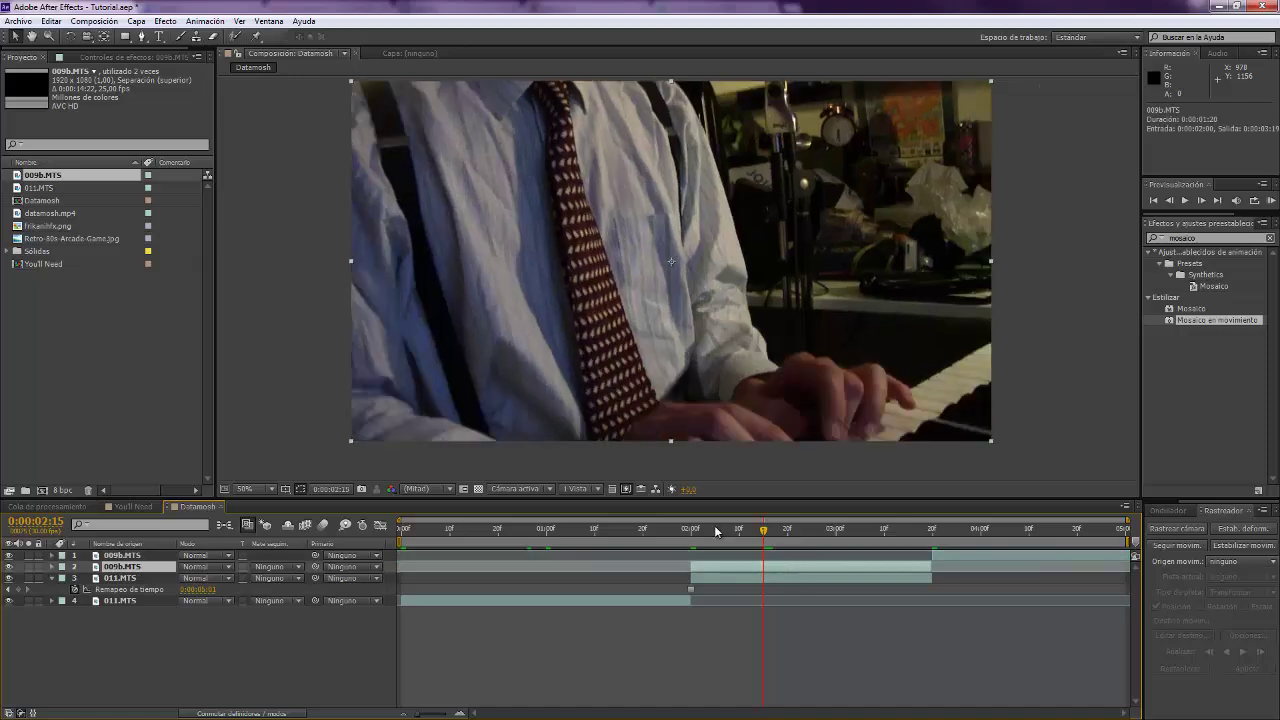
{"action": "left_click", "coordinate": [694, 533]}
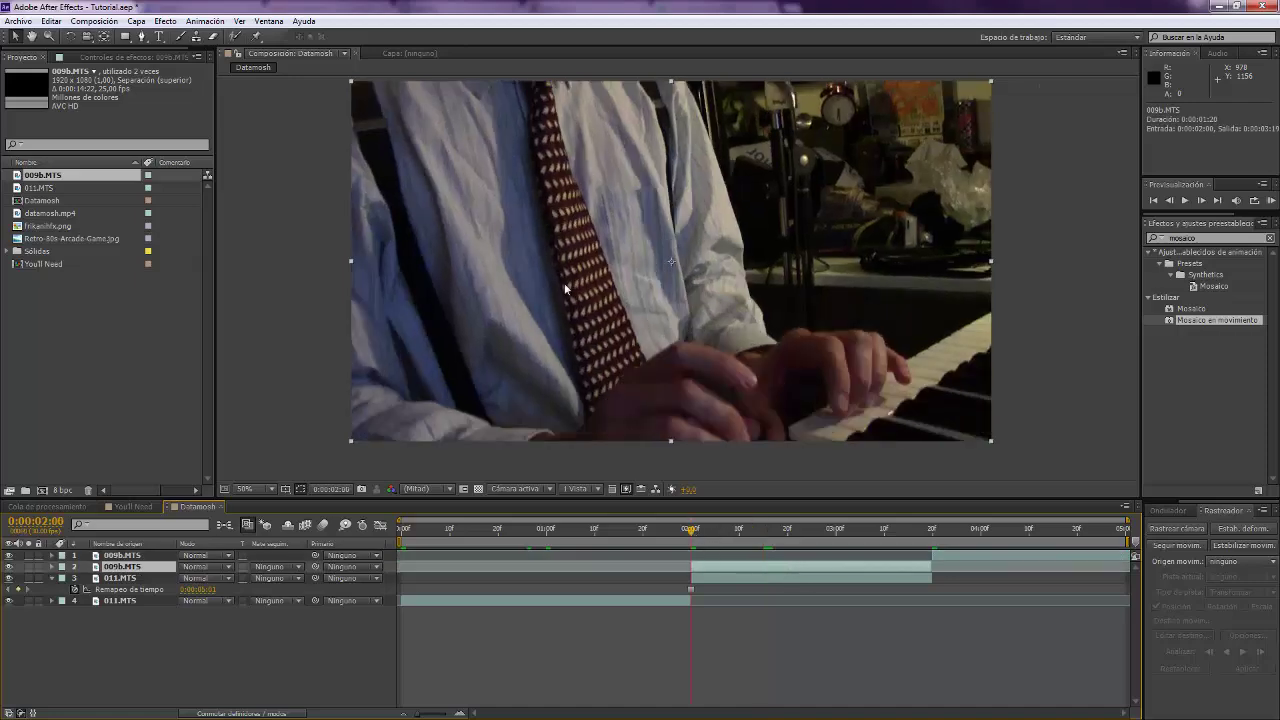
{"action": "left_click", "coordinate": [148, 21]}
{"action": "mouse_move", "coordinate": [140, 21]}
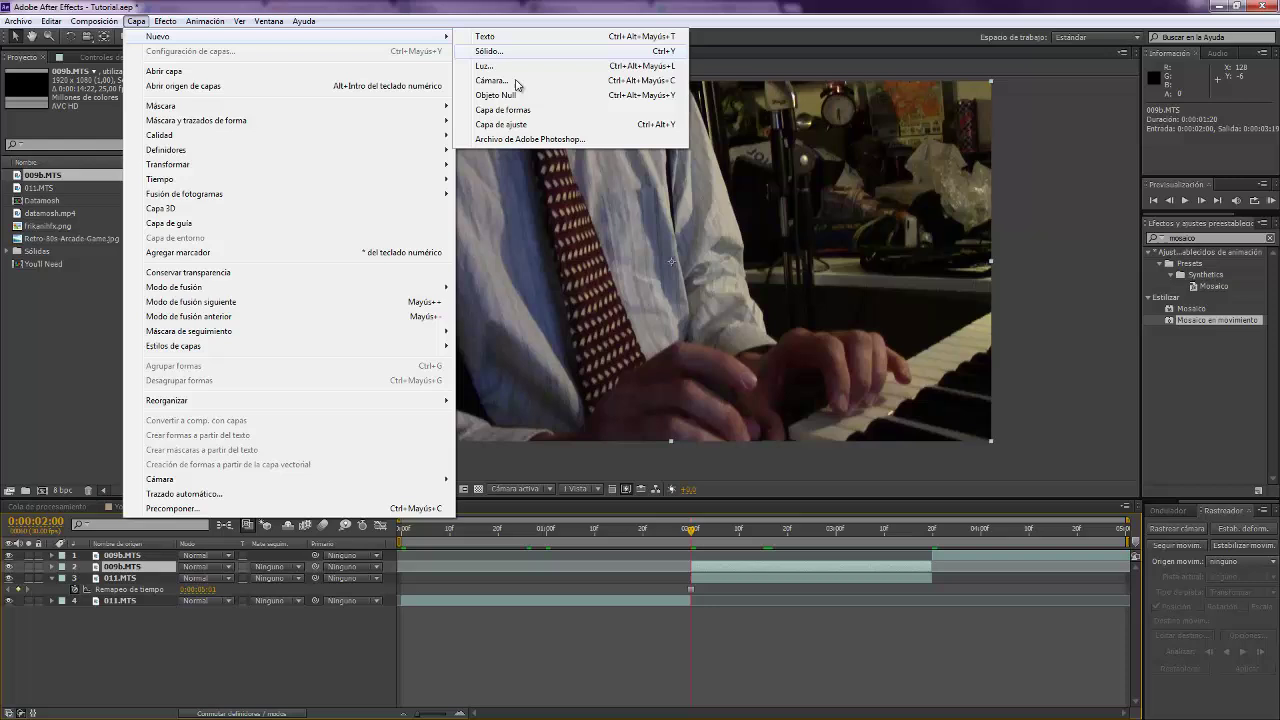
{"action": "left_click", "coordinate": [512, 98]}
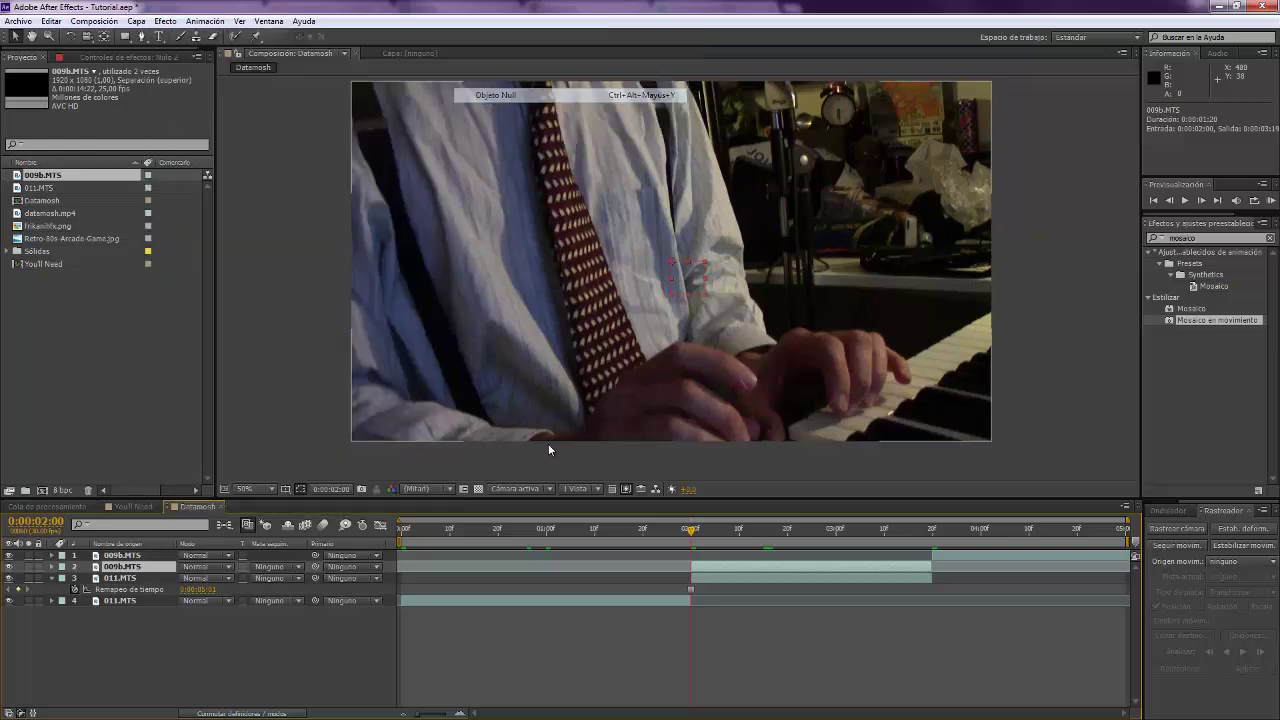
{"action": "key", "text": "alt+bracketleft"}
Set up motion tracking on the 009b.MTS segment starting at 0:00:02:00 and place the track point on the tie
{"action": "left_click", "coordinate": [703, 579]}
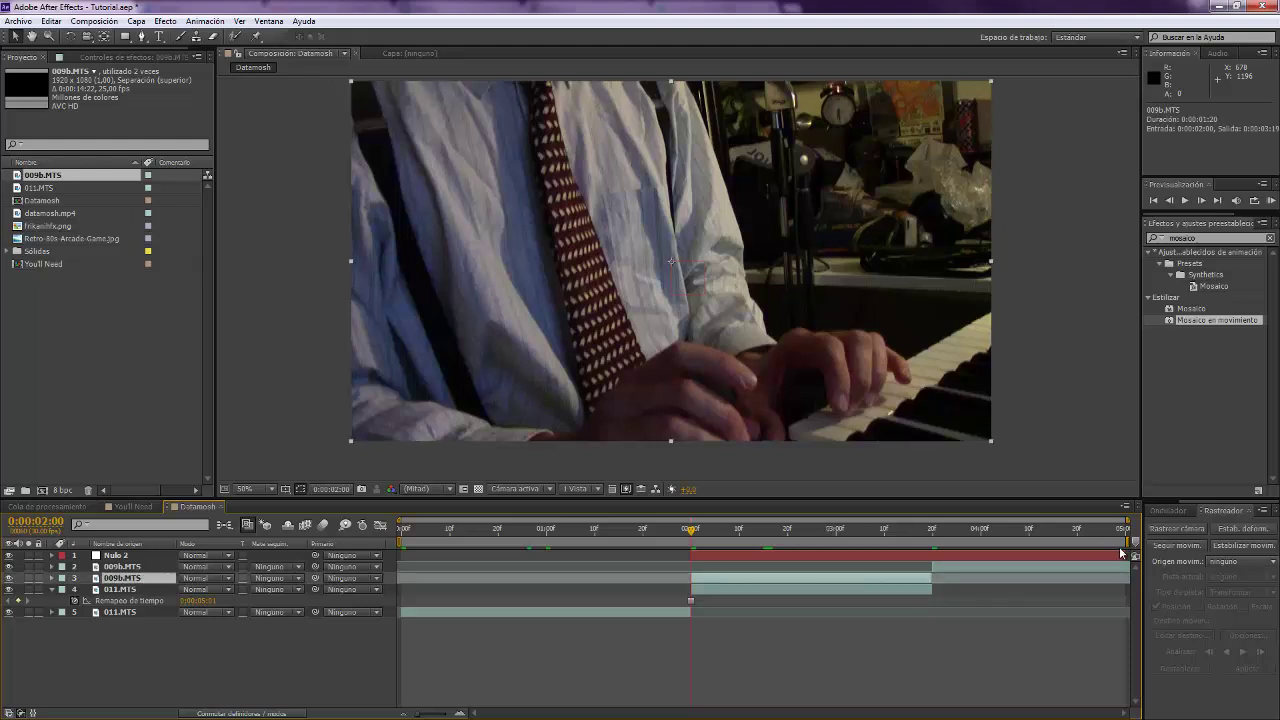
{"action": "left_click", "coordinate": [1176, 546]}
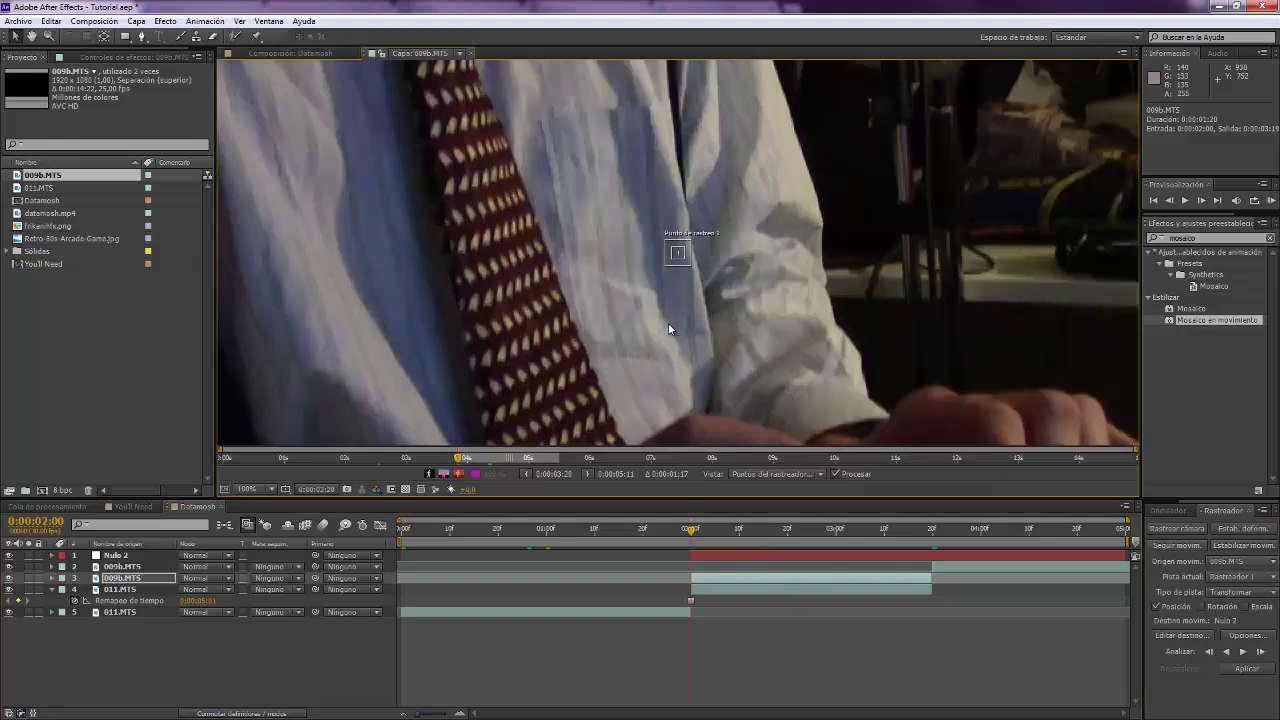
{"action": "scroll", "coordinate": [668, 324], "scroll_direction": "up", "scroll_amount": 1}
{"action": "left_click_drag", "start_coordinate": [668, 324], "coordinate": [870, 301]}
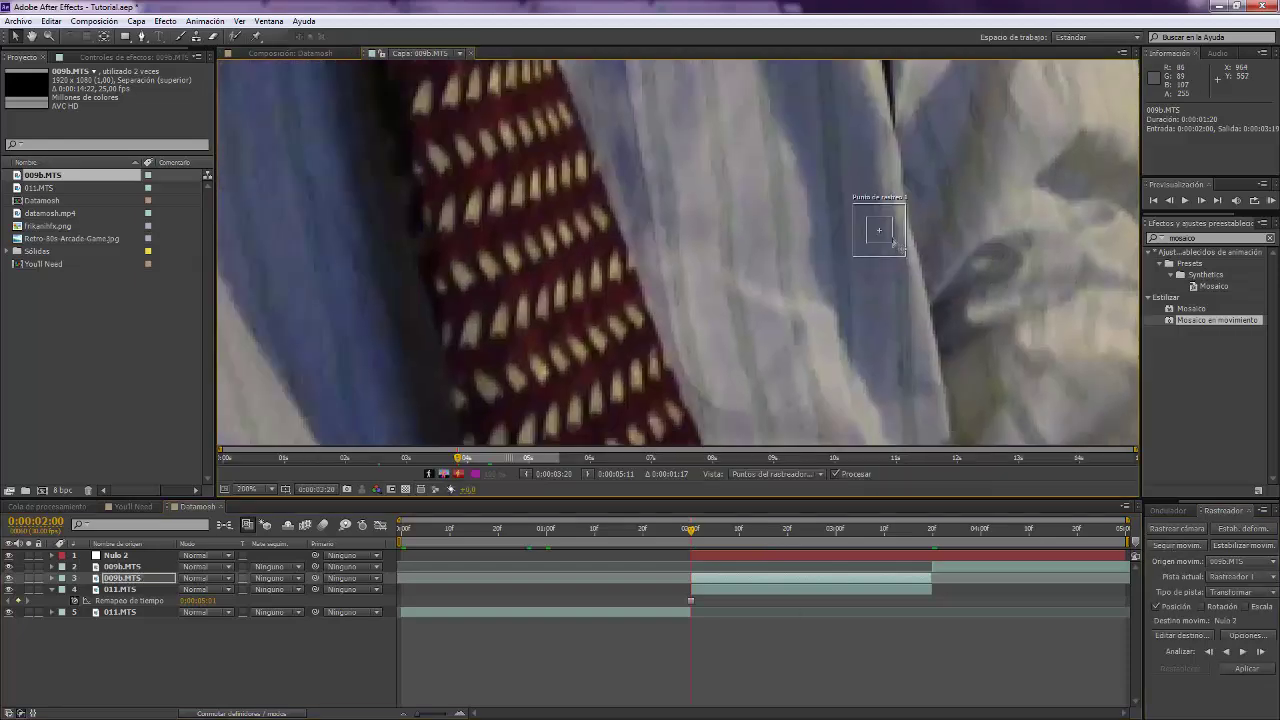
{"action": "left_click_drag", "start_coordinate": [892, 241], "coordinate": [759, 321]}
Shrink the track point's feature and search regions and place it over a light fleck at the tie's edge
{"action": "scroll", "coordinate": [697, 322], "scroll_direction": "down", "scroll_amount": 1}
{"action": "scroll", "coordinate": [550, 203], "scroll_direction": "up", "scroll_amount": 1}
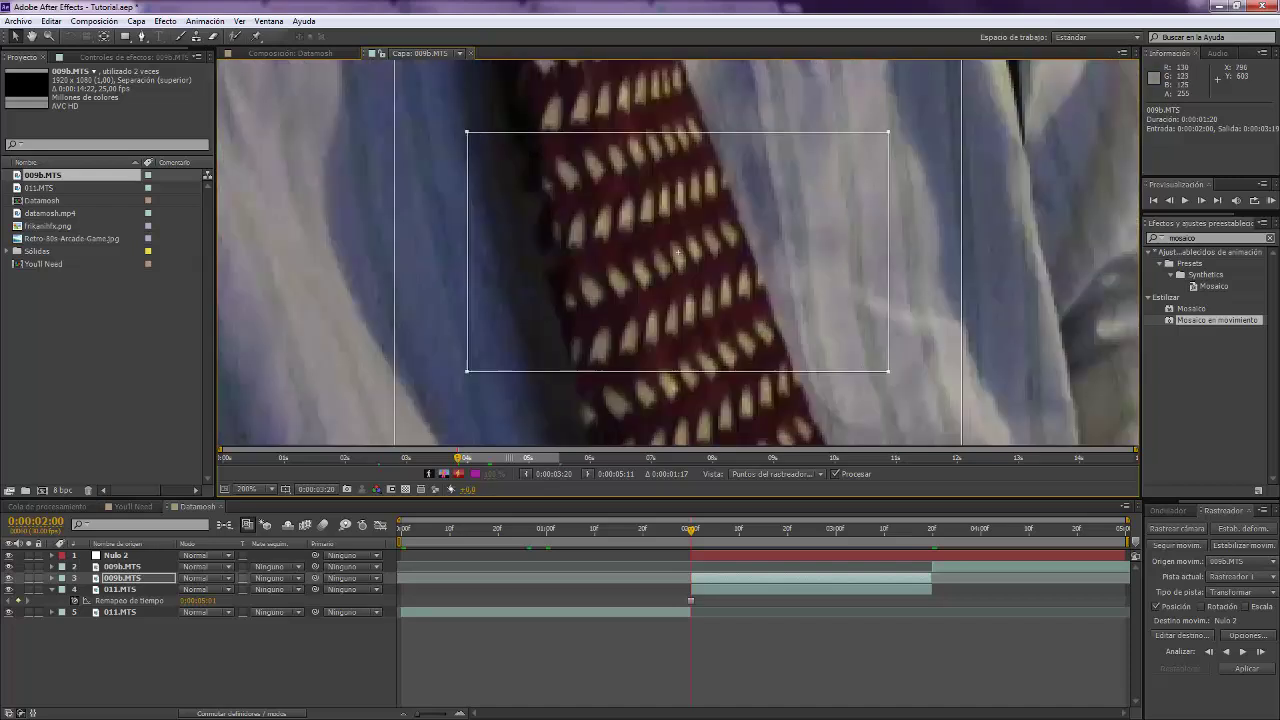
{"action": "left_click_drag", "start_coordinate": [892, 374], "coordinate": [725, 285]}
{"action": "key", "text": "comma"}
{"action": "key", "text": "period"}
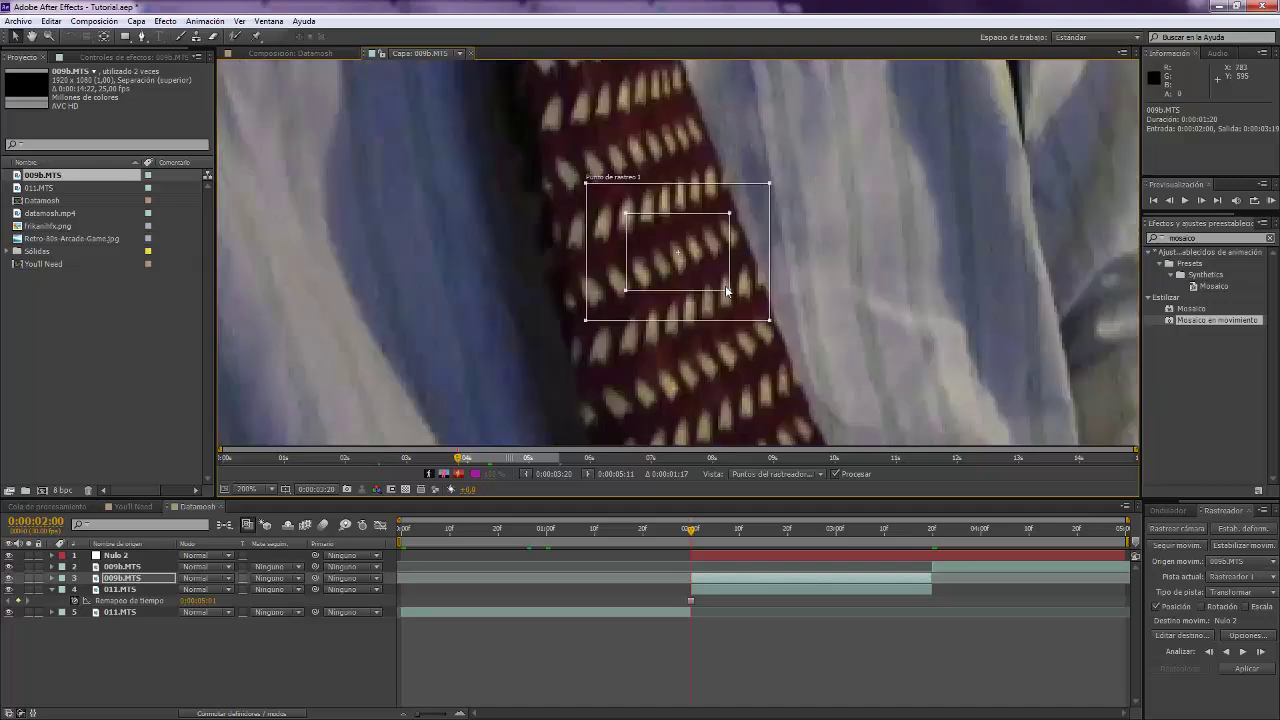
{"action": "key", "text": "period"}
{"action": "left_click_drag", "start_coordinate": [786, 336], "coordinate": [525, 376]}
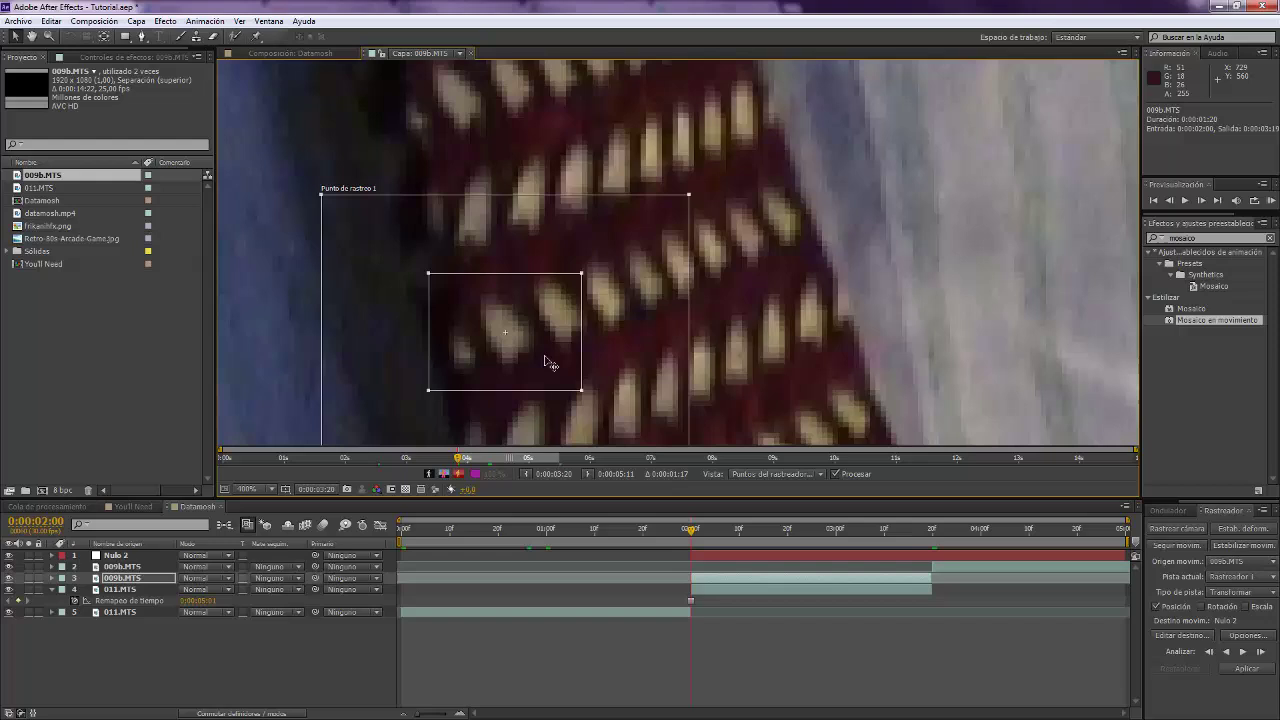
Analyze the track point's motion forward from 0:00:02:00 through the 009b.MTS segment
{"action": "scroll", "coordinate": [548, 330], "scroll_direction": "down", "scroll_amount": 1}
{"action": "left_click_drag", "start_coordinate": [668, 306], "coordinate": [658, 240]}
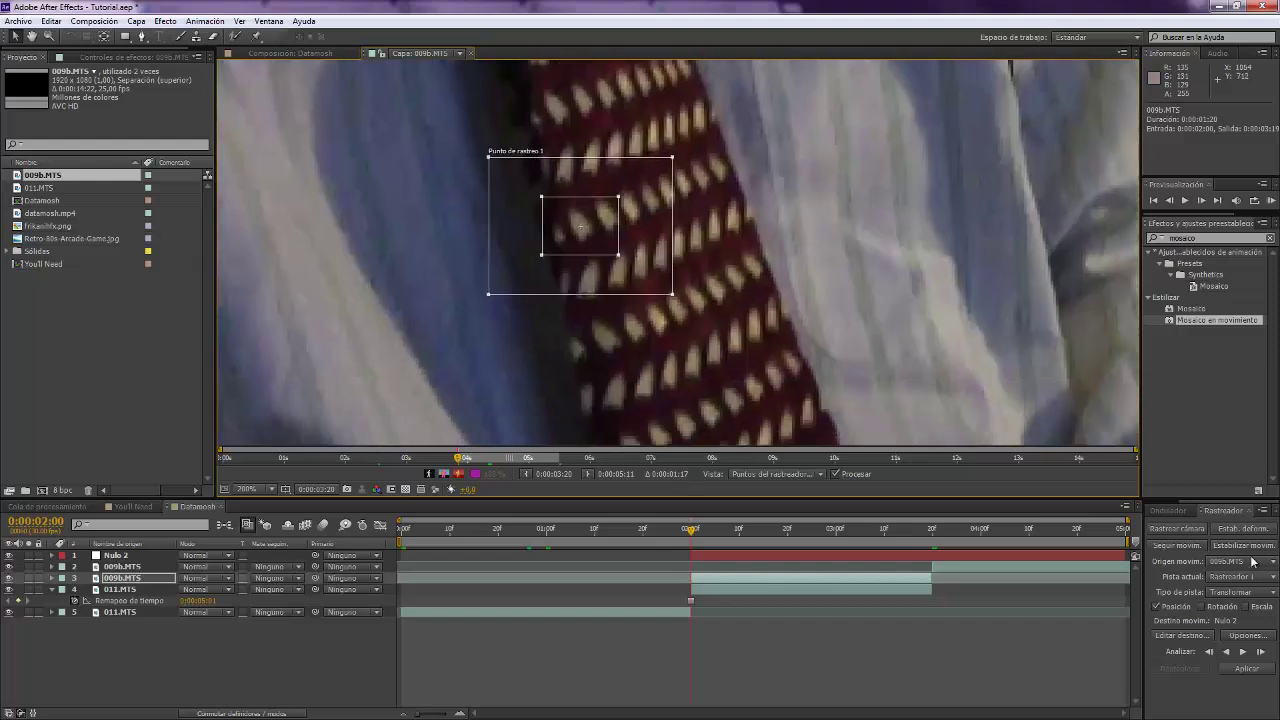
{"action": "left_click", "coordinate": [1247, 651]}
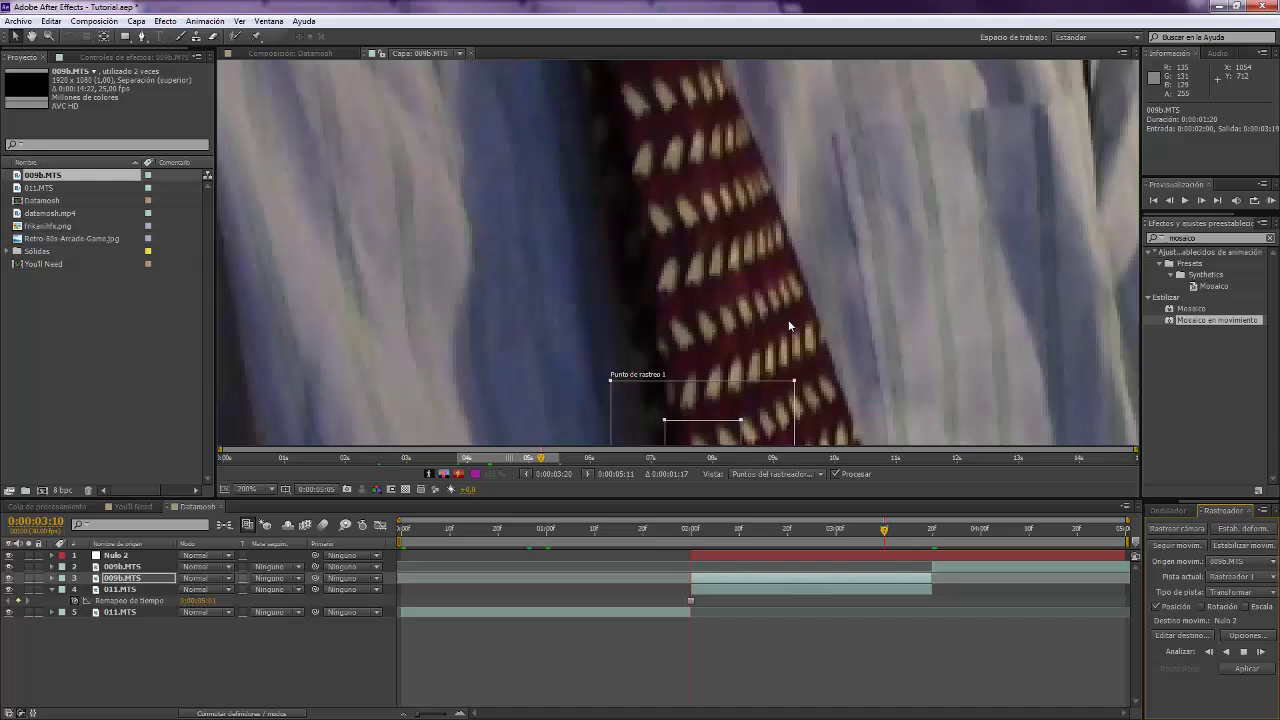
{"action": "left_click_drag", "start_coordinate": [789, 322], "coordinate": [746, 129]}
{"action": "left_click", "coordinate": [1243, 651]}
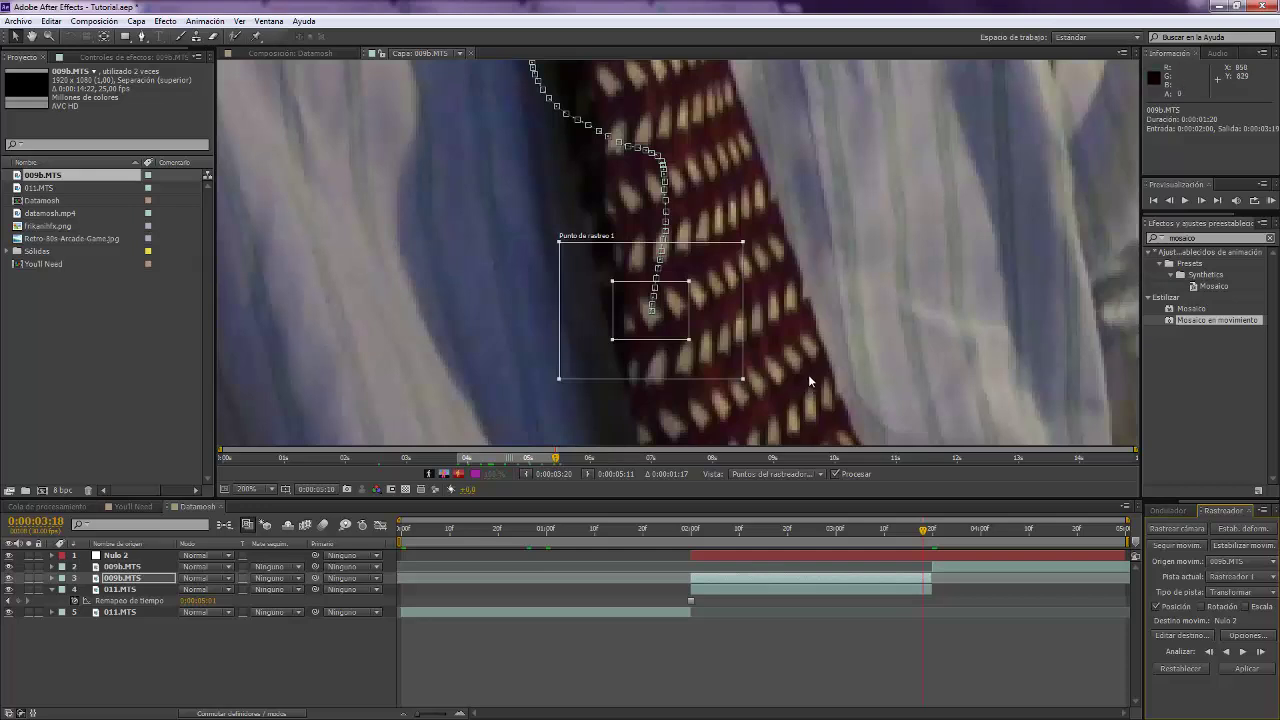
Step through the segment's final frames to 0:00:03:20 and realign the track point with the fleck on the tie's edge
{"action": "key", "text": "Page_Down"}
{"action": "key", "text": "Page_Down"}
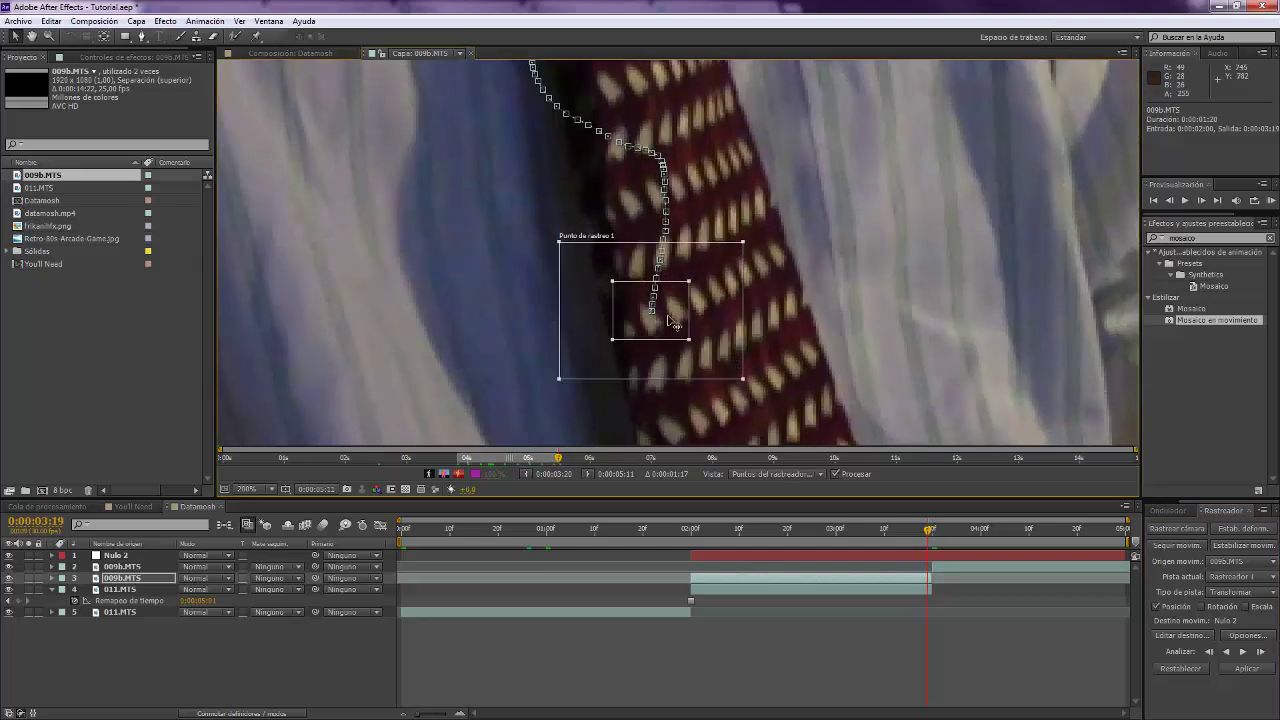
{"action": "left_click_drag", "start_coordinate": [673, 324], "coordinate": [678, 341]}
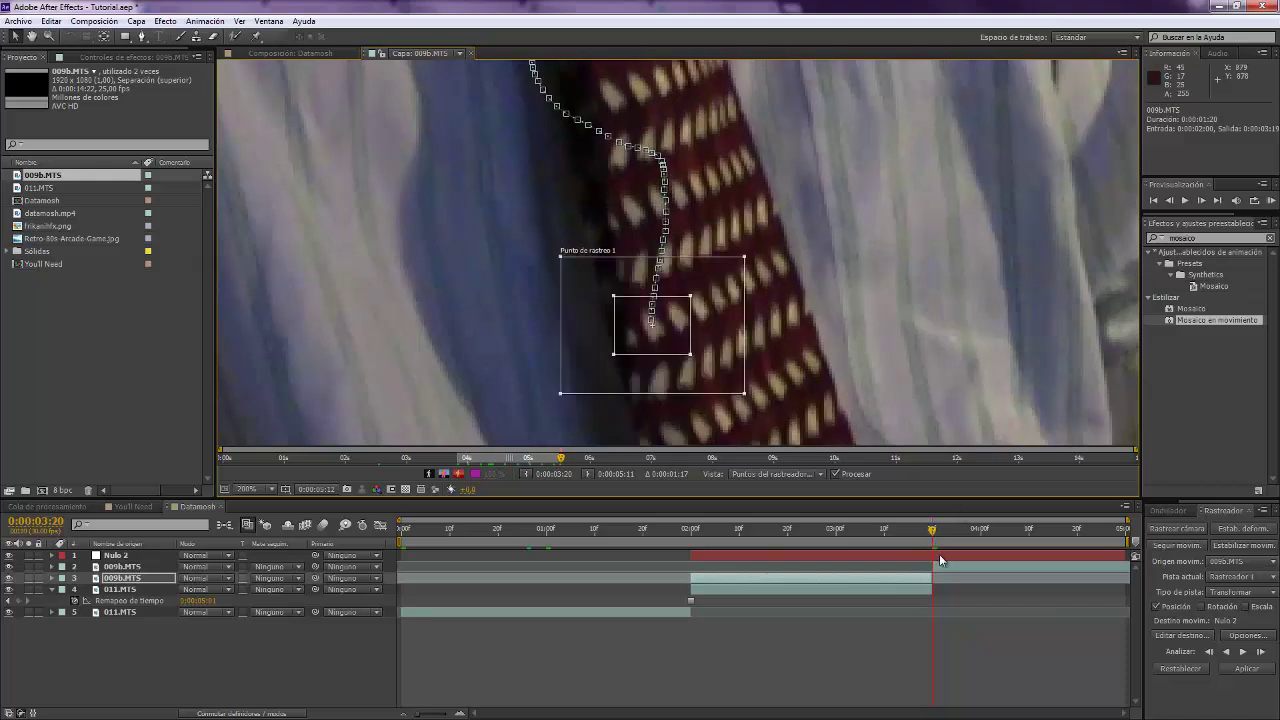
Set Nulo 2 as the motion target and apply the tracking data to it in both X and Y dimensions
{"action": "left_click", "coordinate": [939, 555]}
{"action": "left_click", "coordinate": [772, 528]}
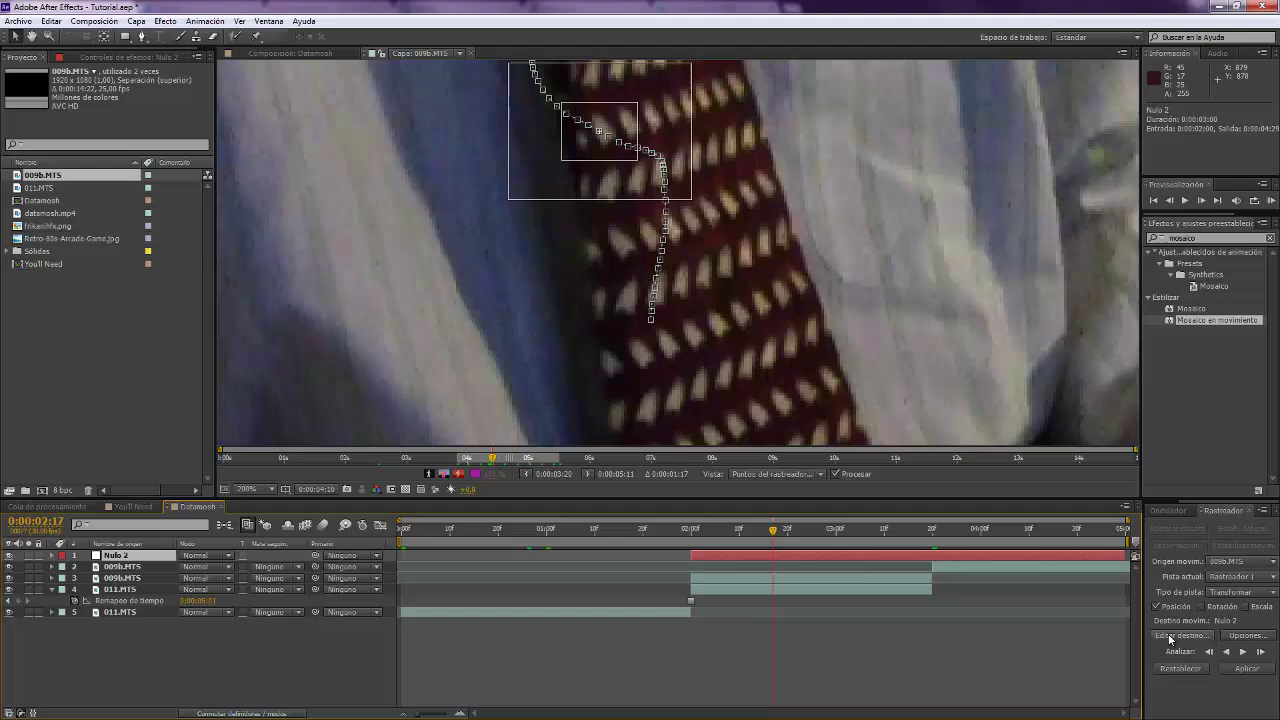
{"action": "left_click", "coordinate": [1170, 636]}
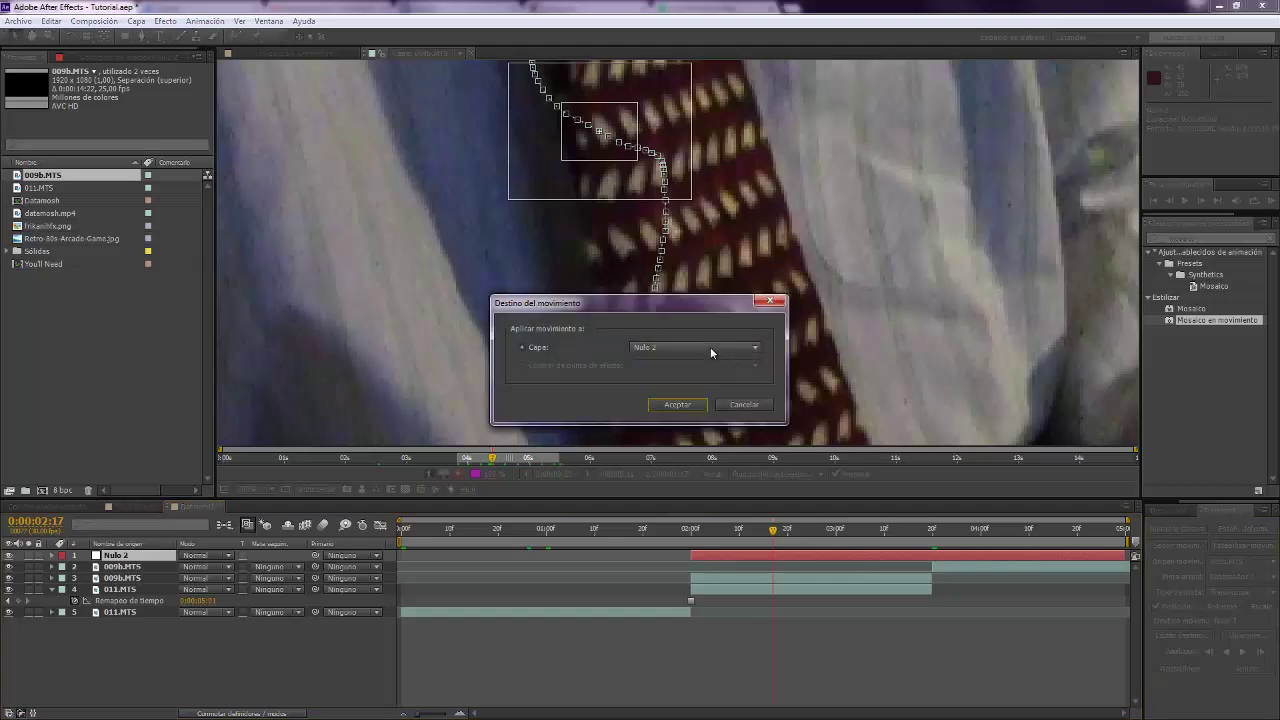
{"action": "left_click", "coordinate": [710, 347]}
{"action": "left_click", "coordinate": [690, 359]}
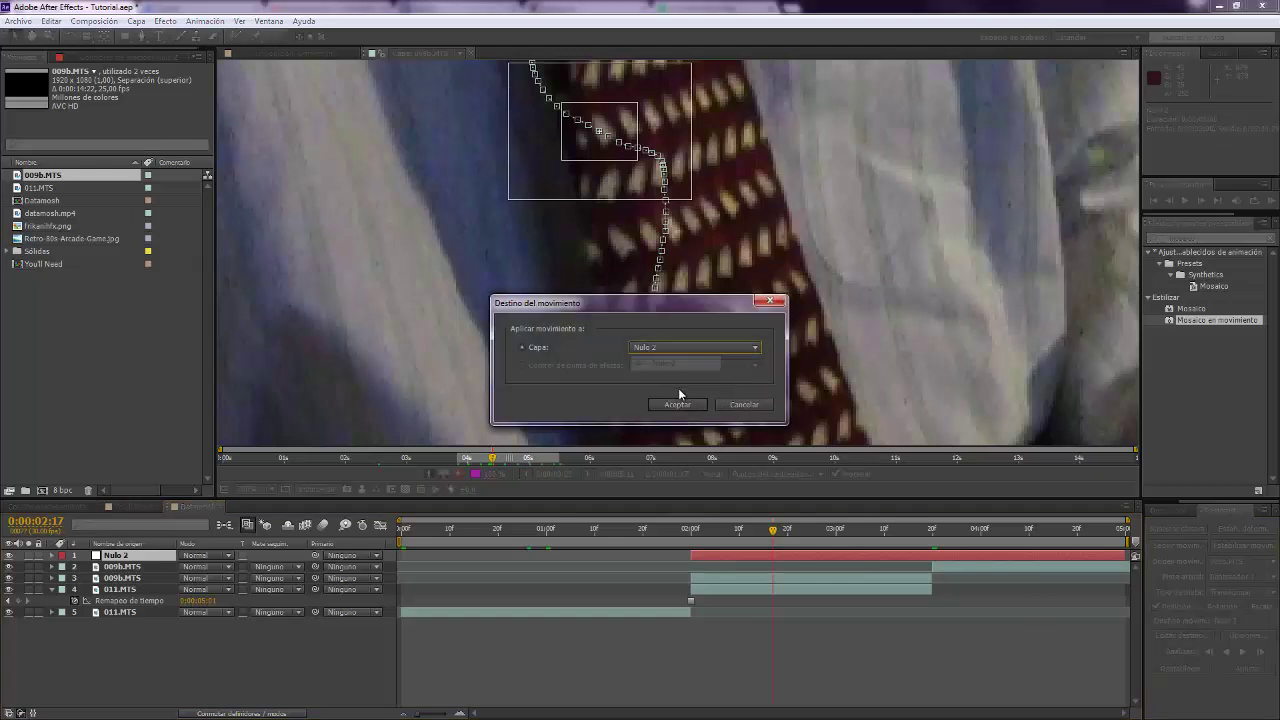
{"action": "left_click", "coordinate": [677, 404]}
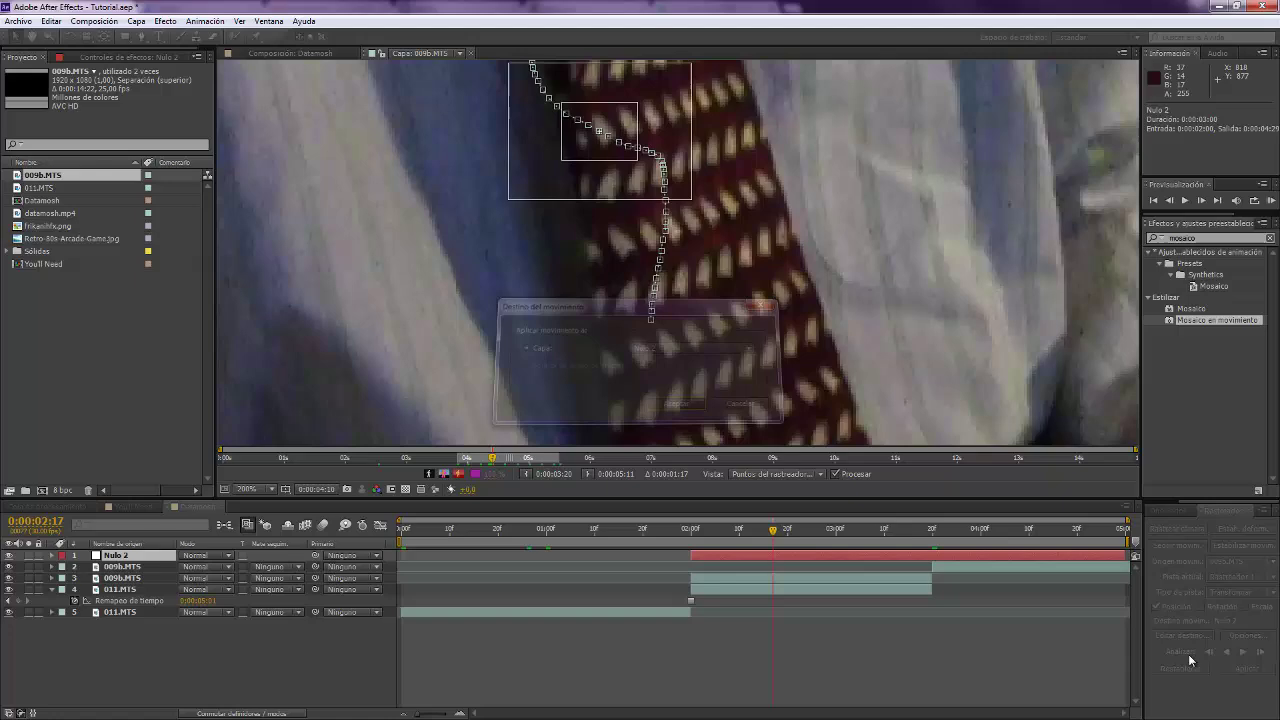
{"action": "left_click", "coordinate": [1247, 668]}
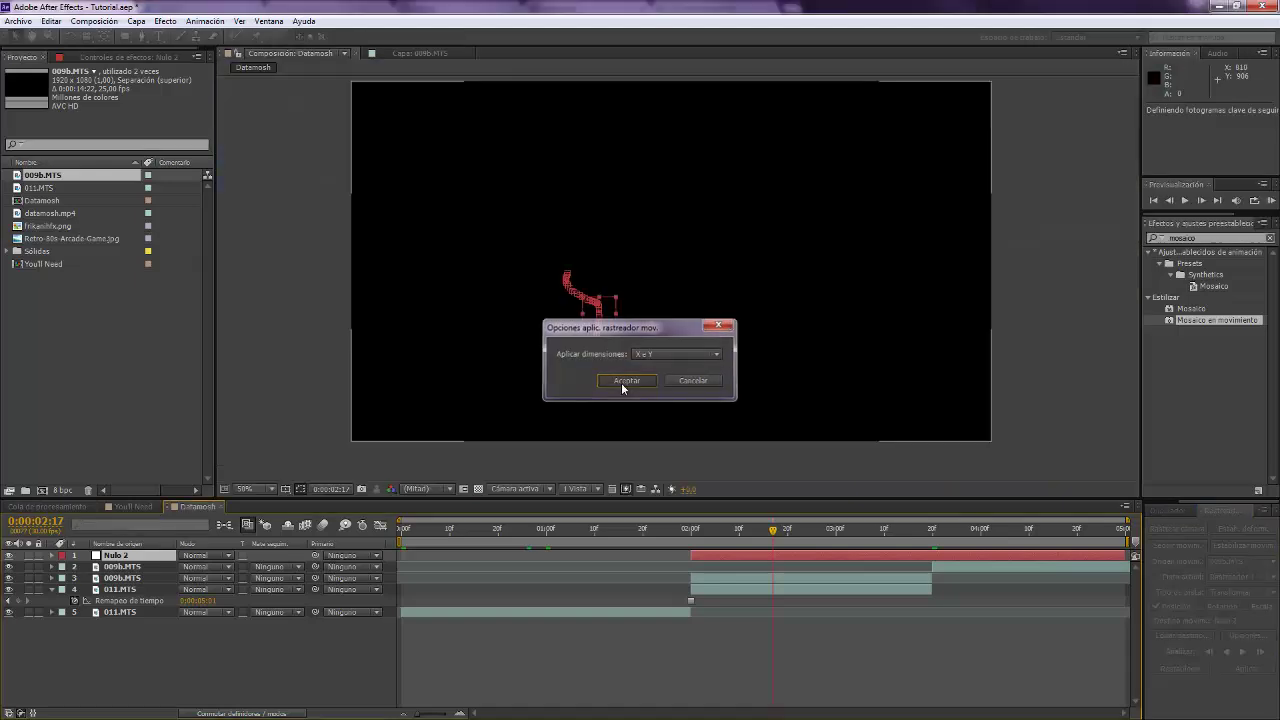
{"action": "left_click", "coordinate": [621, 382]}
Check how closely the null follows the tie at several times up to 0:00:03:09
{"action": "scroll", "coordinate": [700, 310], "scroll_direction": "up", "scroll_amount": 4}
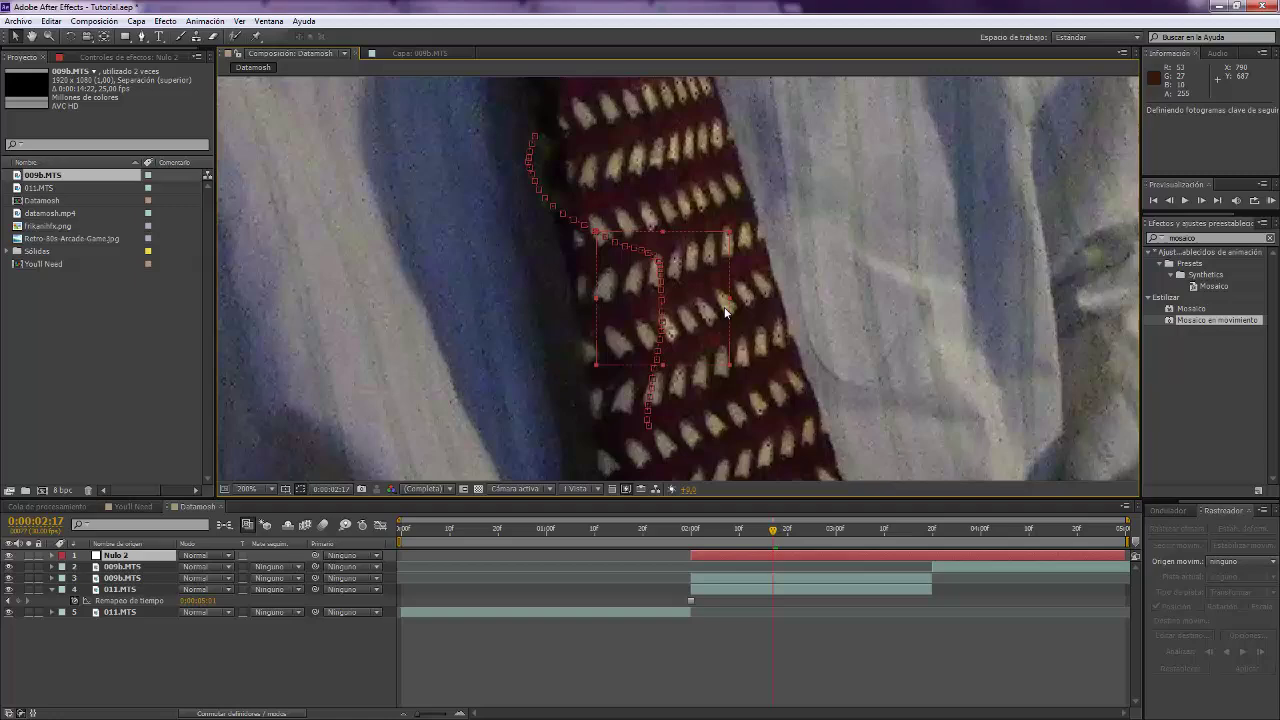
{"action": "left_click", "coordinate": [738, 530]}
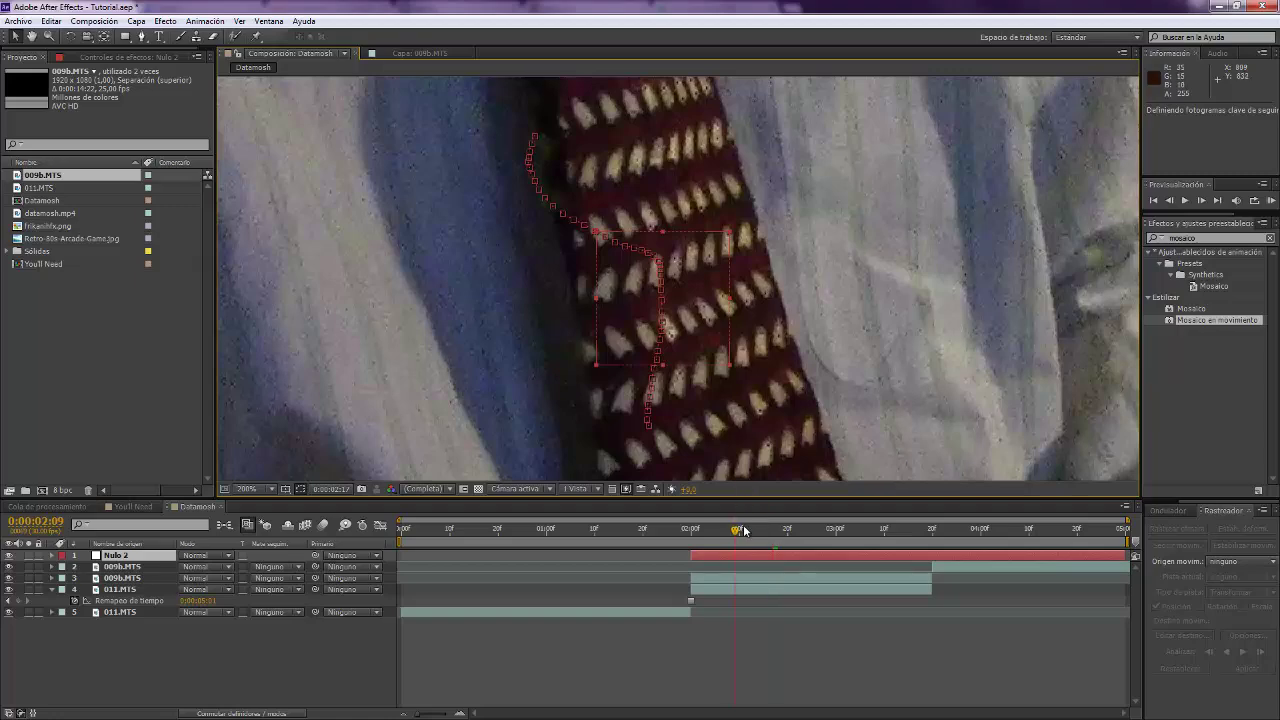
{"action": "left_click", "coordinate": [840, 528]}
{"action": "left_click", "coordinate": [881, 530]}
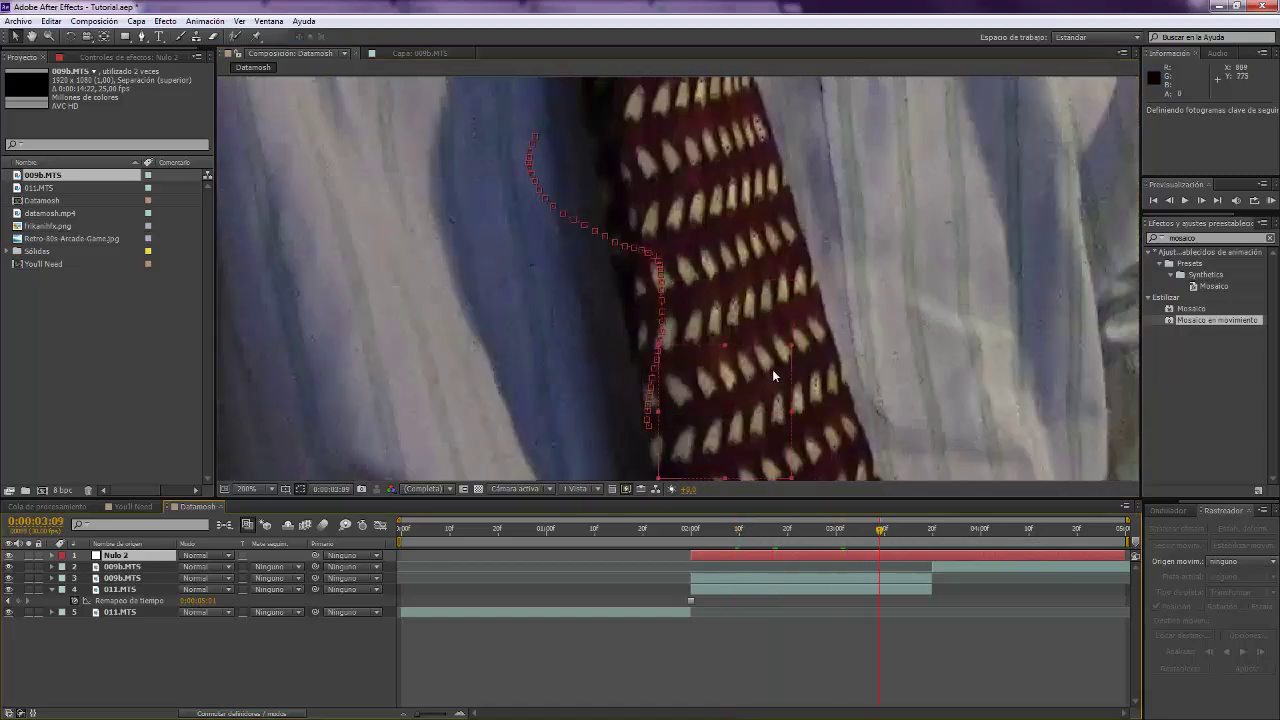
{"action": "left_click_drag", "start_coordinate": [773, 368], "coordinate": [723, 250]}
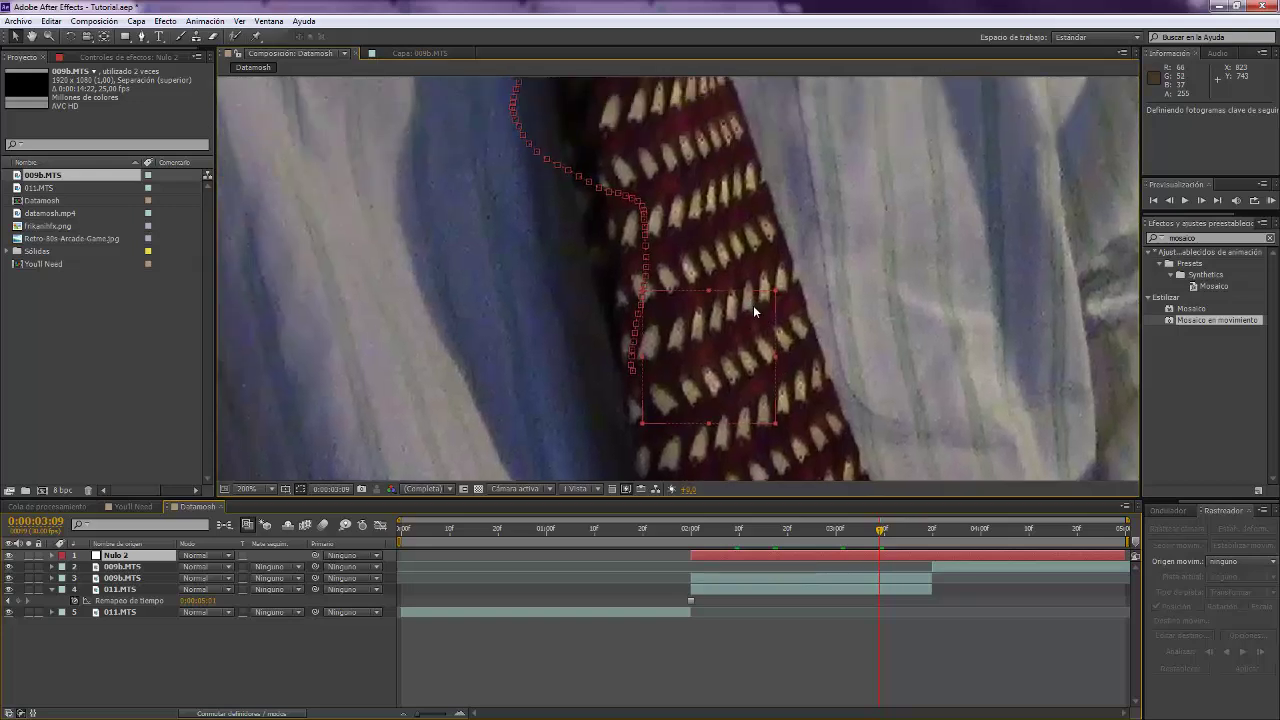
{"action": "scroll", "coordinate": [753, 305], "scroll_direction": "down", "scroll_amount": 1}
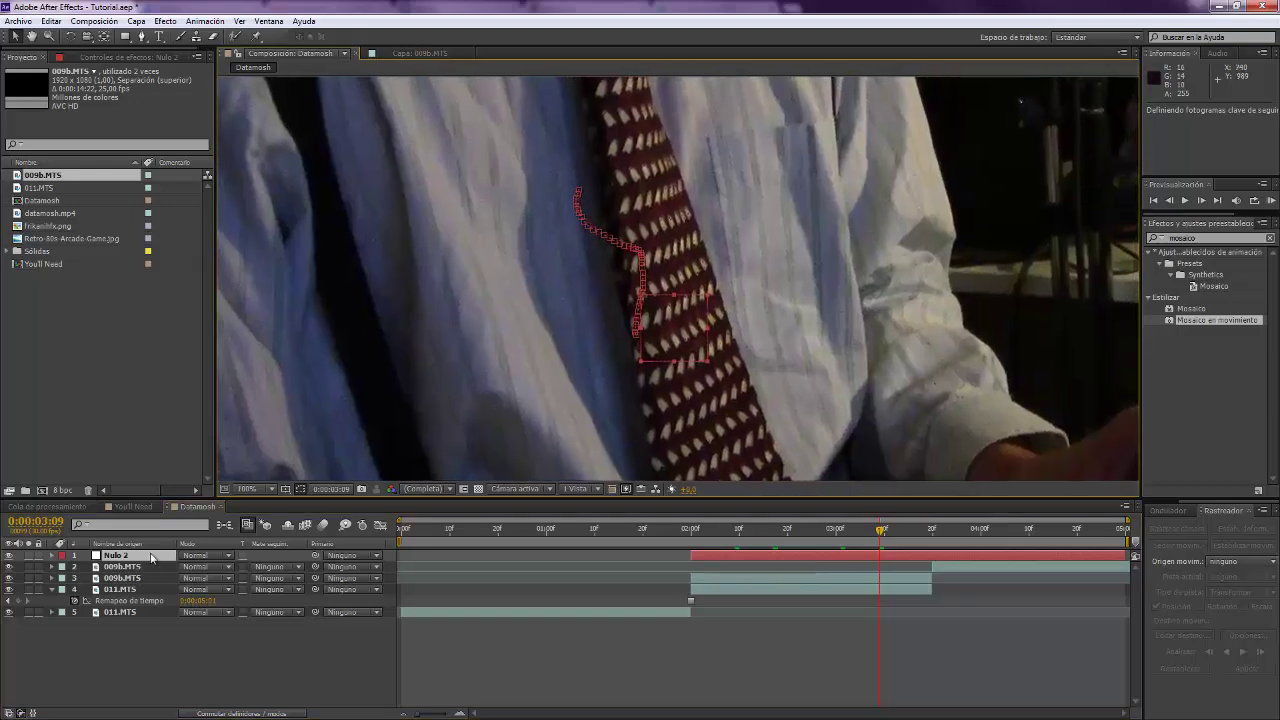
Move the Nulo 2 layer directly above the frozen 011.MTS layer and hide the 009b.MTS transition segment
{"action": "left_click_drag", "start_coordinate": [150, 557], "coordinate": [151, 584]}
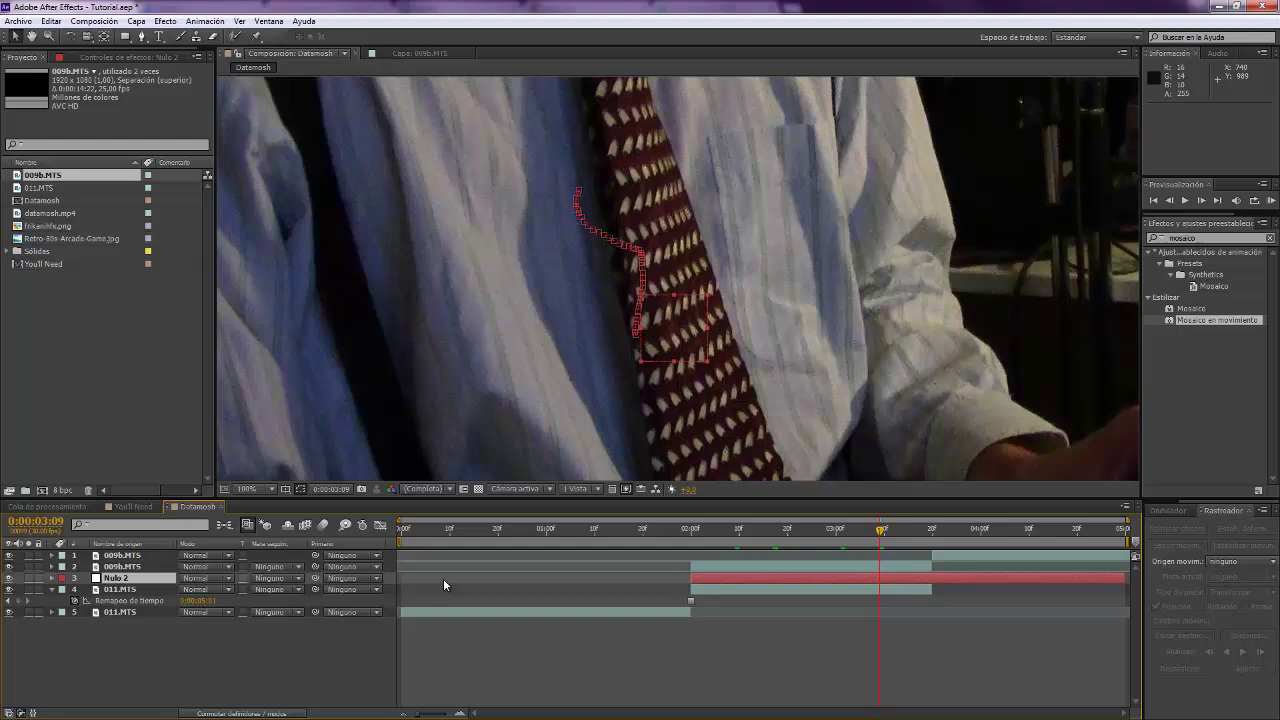
{"action": "left_click", "coordinate": [739, 529]}
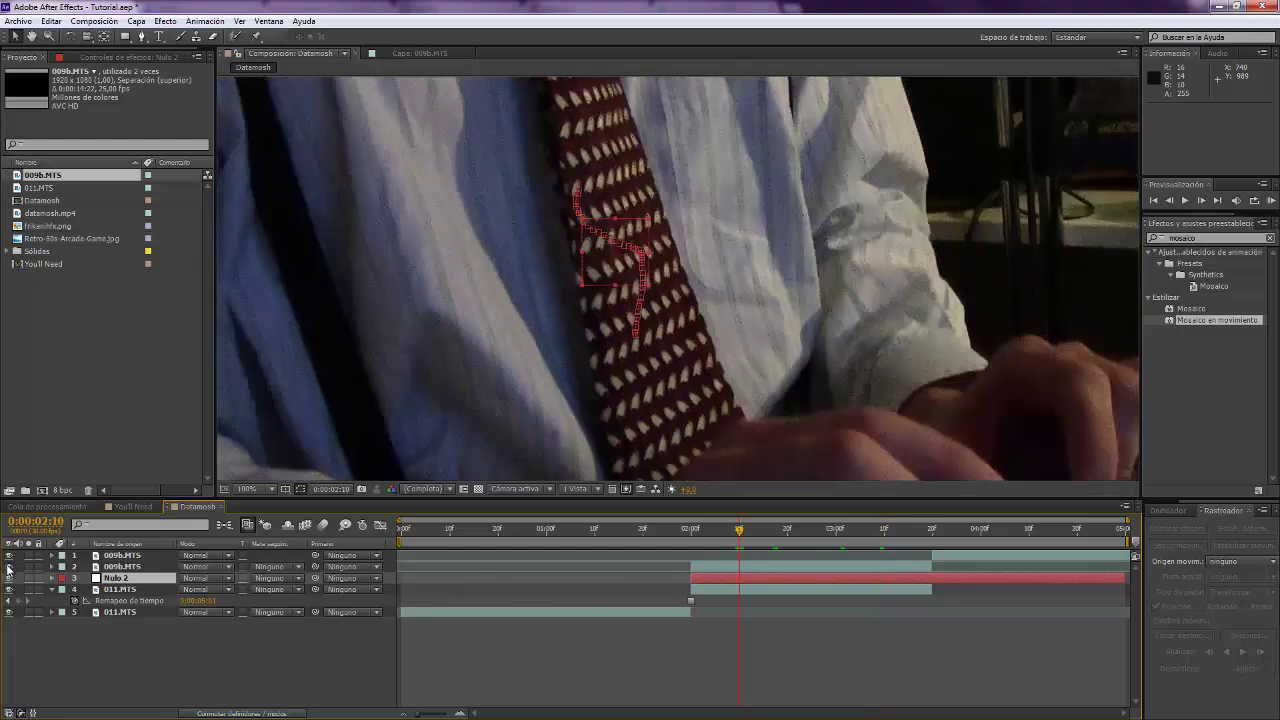
{"action": "left_click", "coordinate": [8, 566]}
Parent the frozen 011.MTS layer to Nulo 2 at 0:00:02:00 and preview its motion up to 0:00:02:28
{"action": "key", "text": "j"}
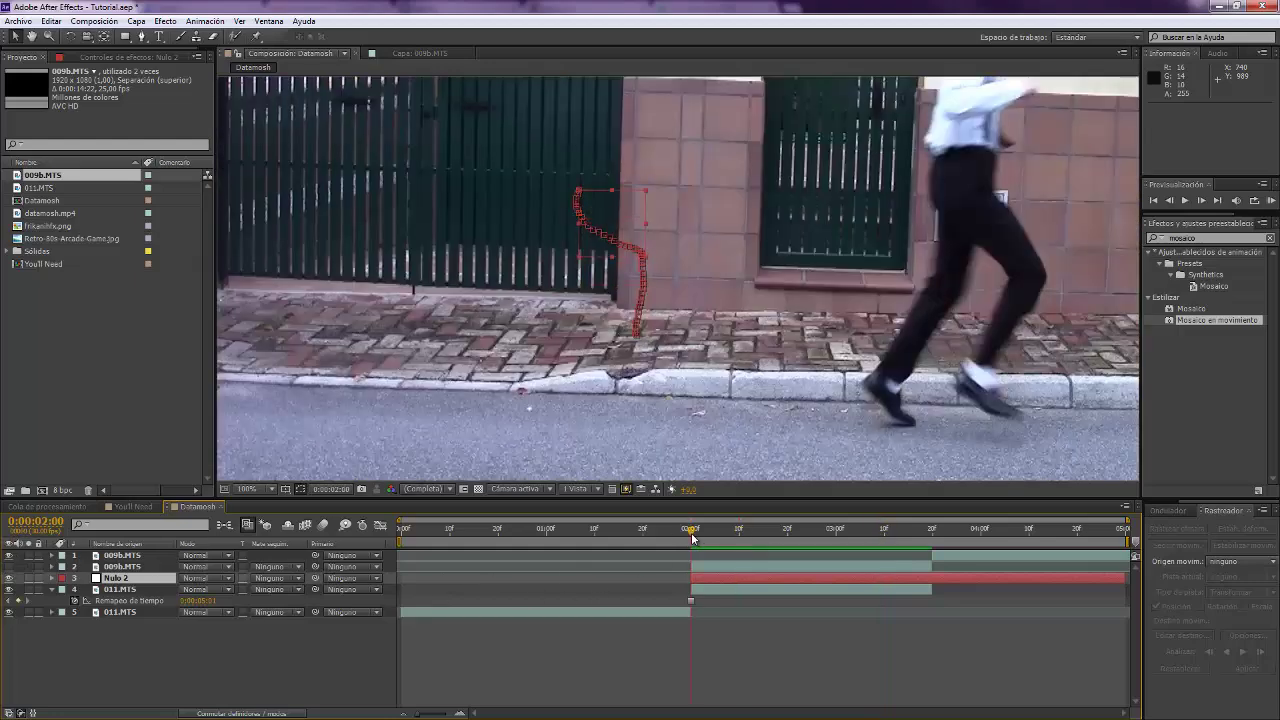
{"action": "scroll", "coordinate": [684, 326], "scroll_direction": "down", "scroll_amount": 1}
{"action": "scroll", "coordinate": [684, 326], "scroll_direction": "up", "scroll_amount": 1}
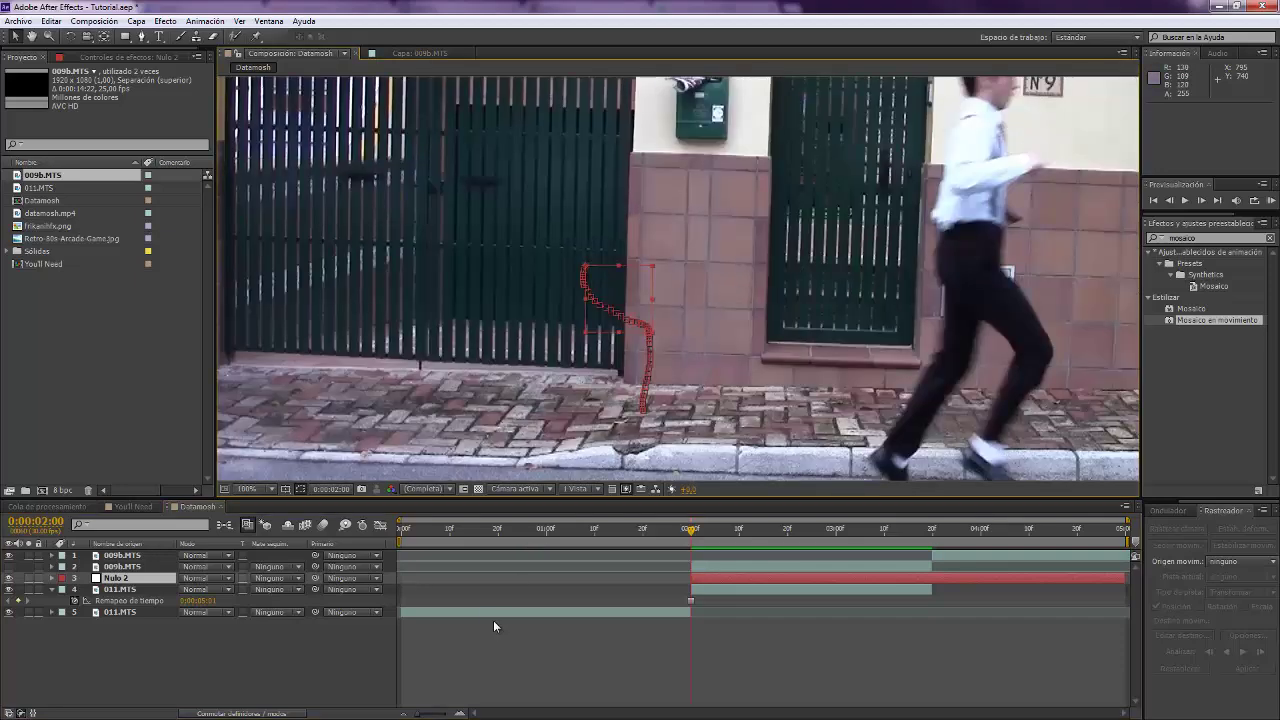
{"action": "left_click", "coordinate": [718, 590]}
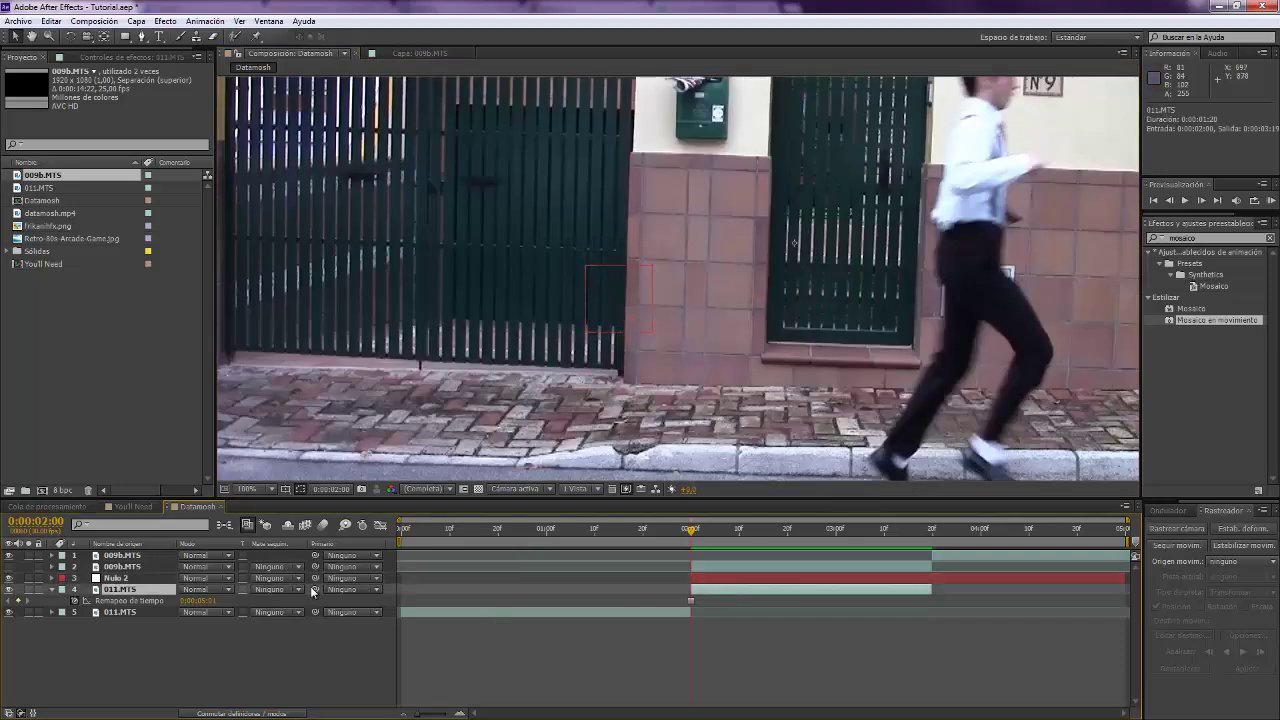
{"action": "left_click_drag", "start_coordinate": [316, 589], "coordinate": [115, 578]}
{"action": "scroll", "coordinate": [657, 314], "scroll_direction": "down", "scroll_amount": 1}
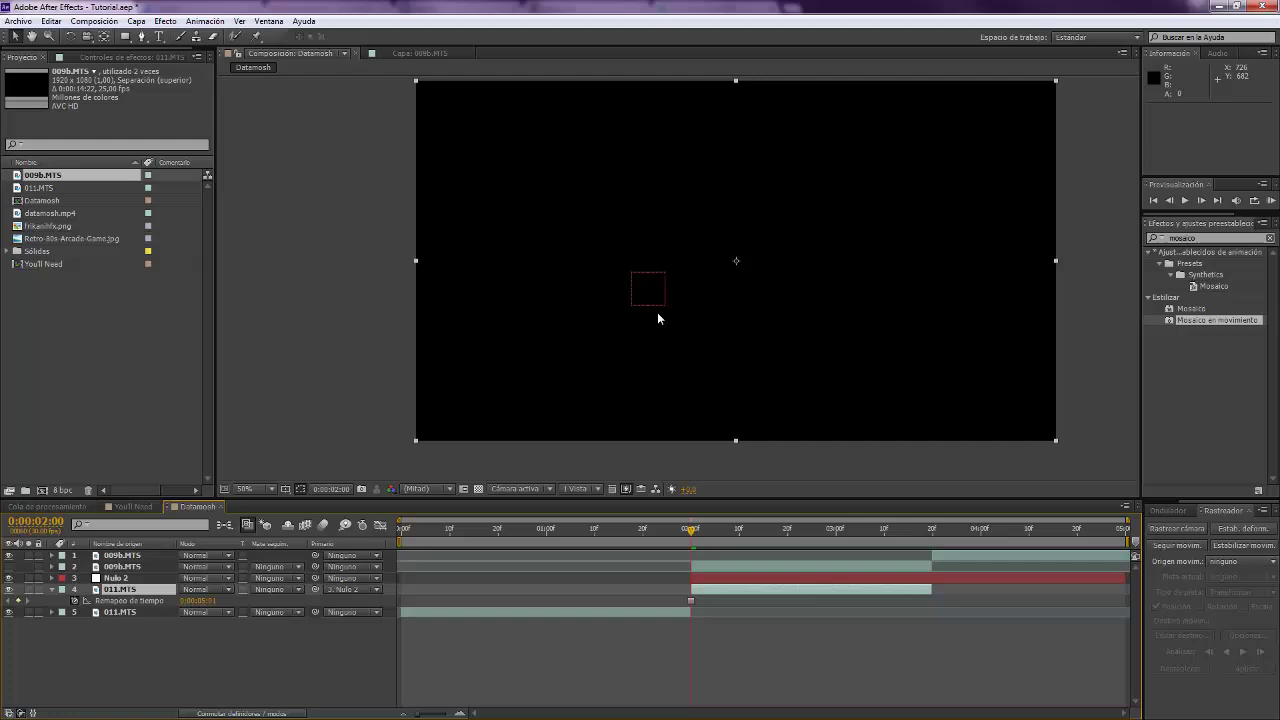
{"action": "left_click_drag", "start_coordinate": [747, 529], "coordinate": [826, 529]}
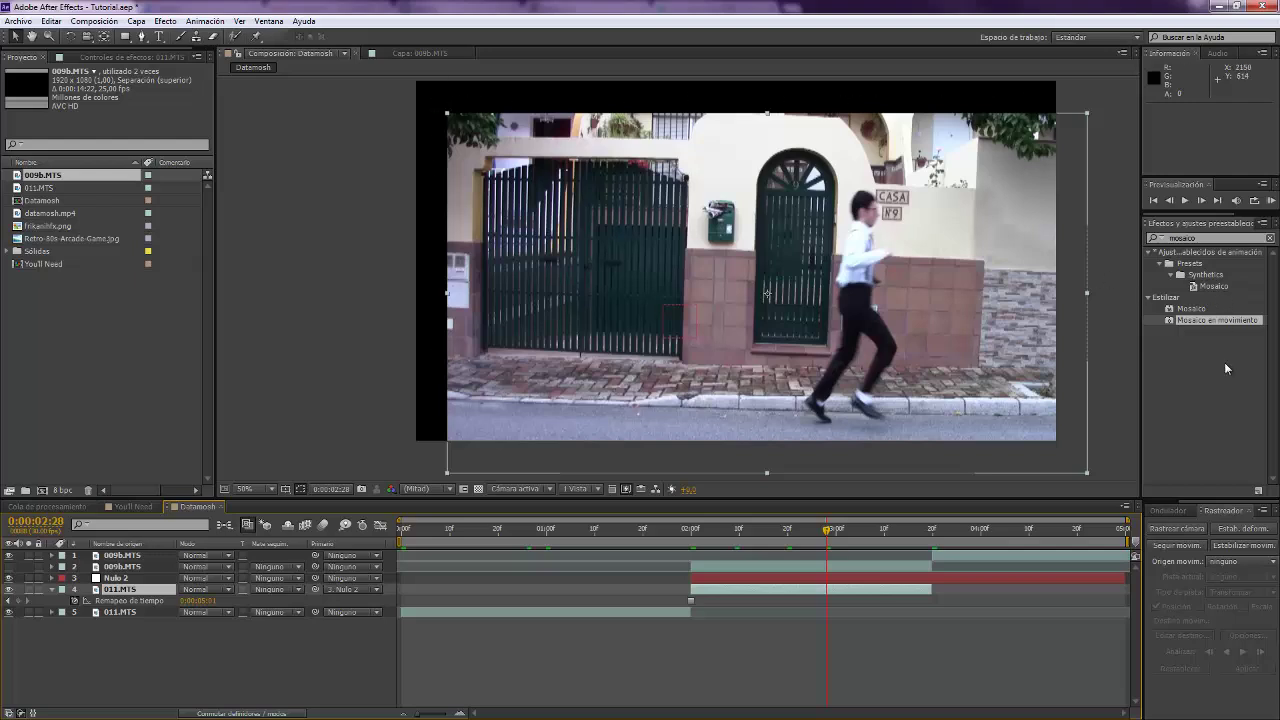
Apply the Motion Tile effect (Mosaico en movimiento) to the frozen 011.MTS layer
{"action": "left_click", "coordinate": [1218, 322]}
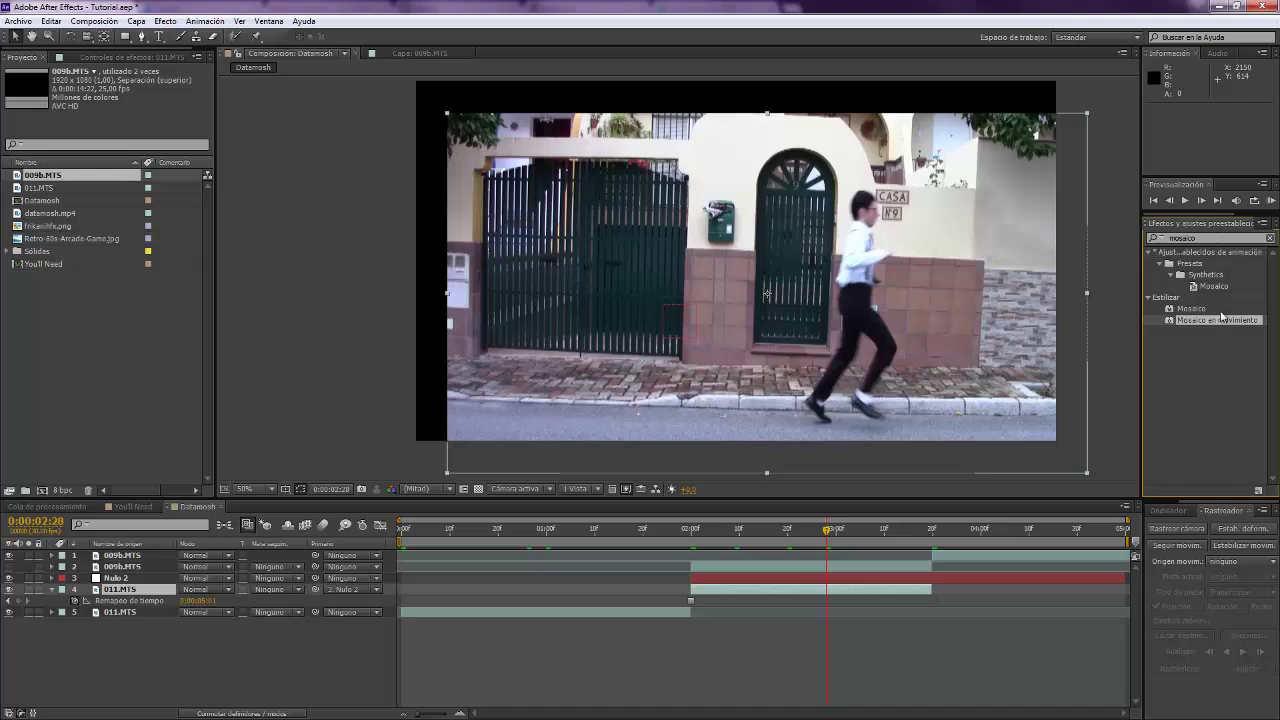
{"action": "left_click", "coordinate": [137, 22]}
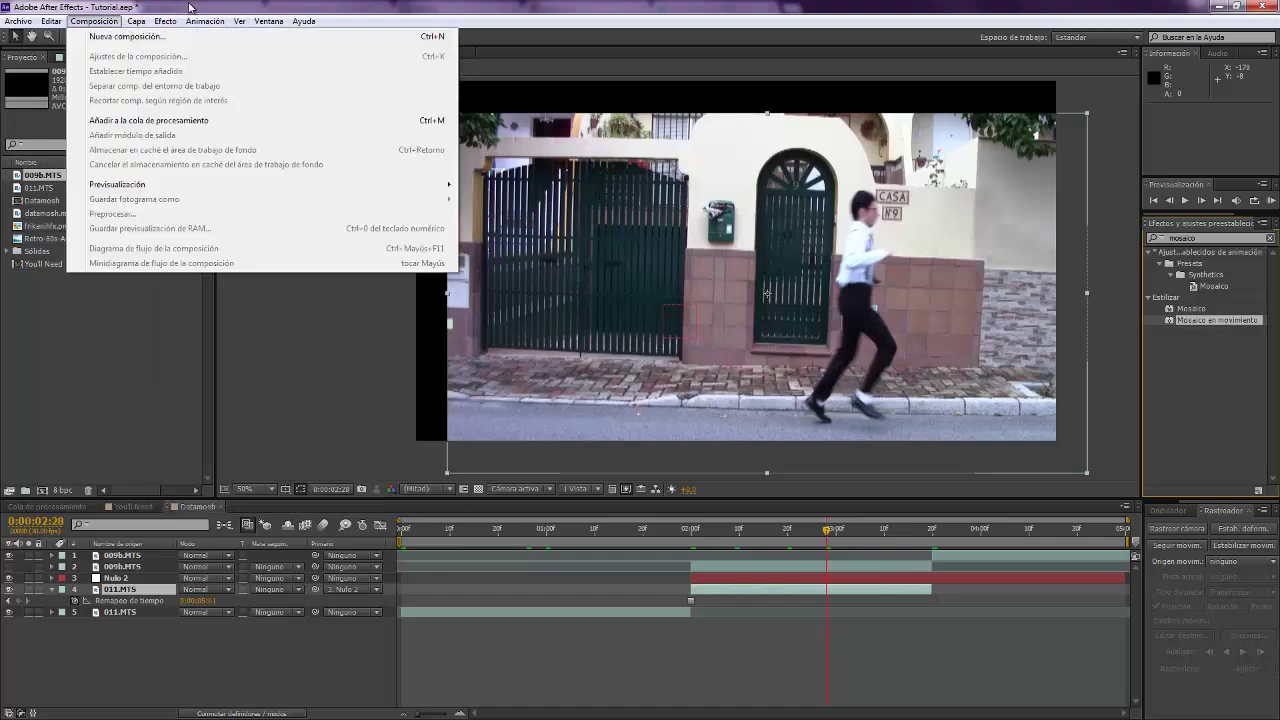
{"action": "left_click", "coordinate": [467, 5]}
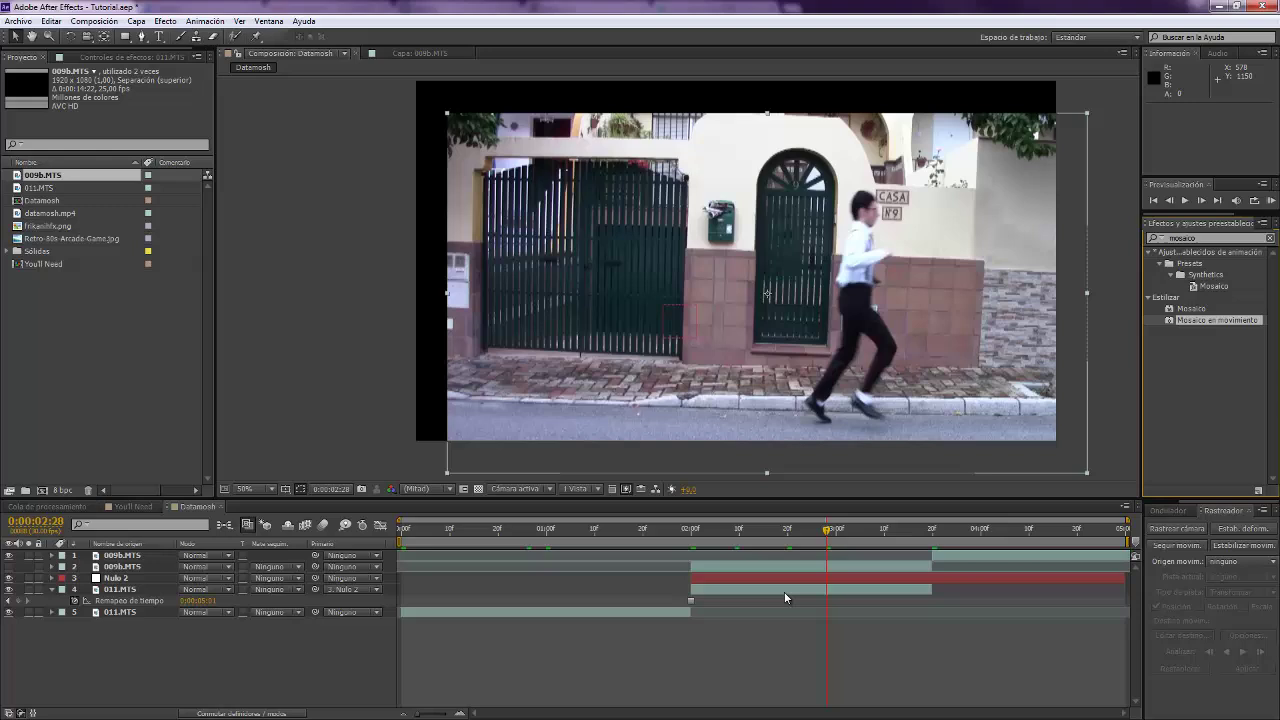
{"action": "left_click", "coordinate": [140, 22]}
{"action": "mouse_move", "coordinate": [165, 22]}
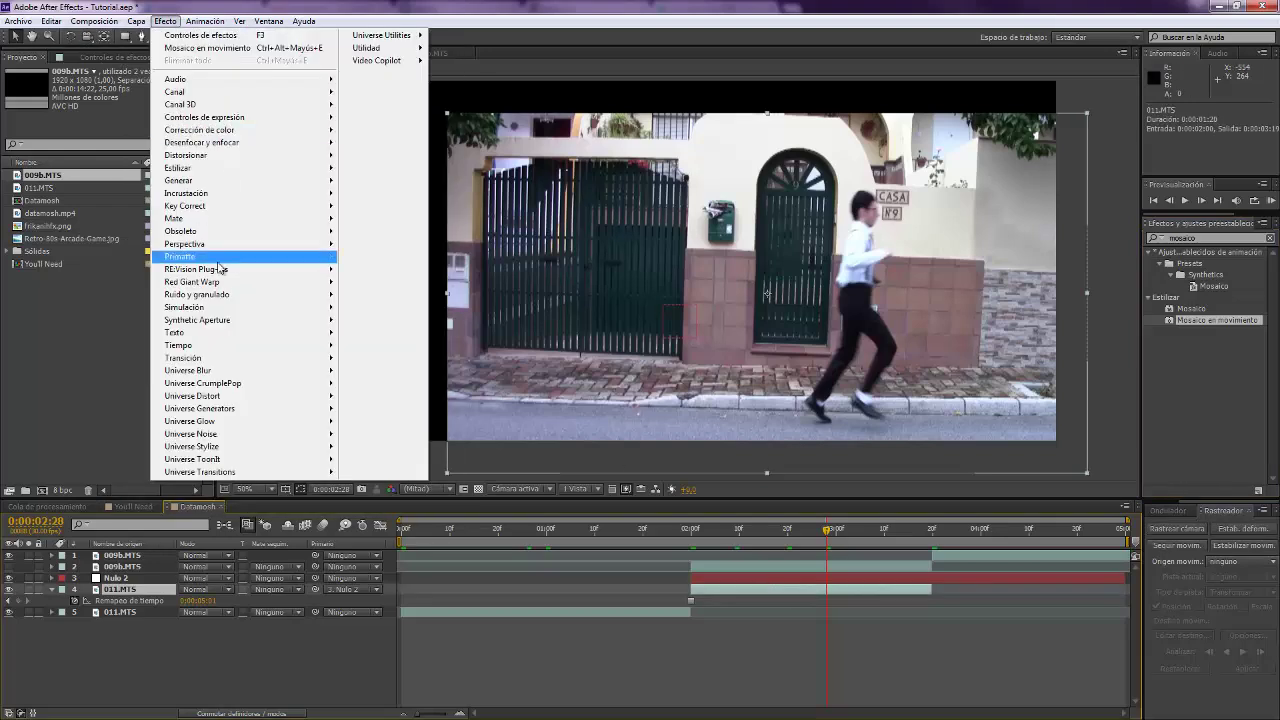
{"action": "mouse_move", "coordinate": [243, 167]}
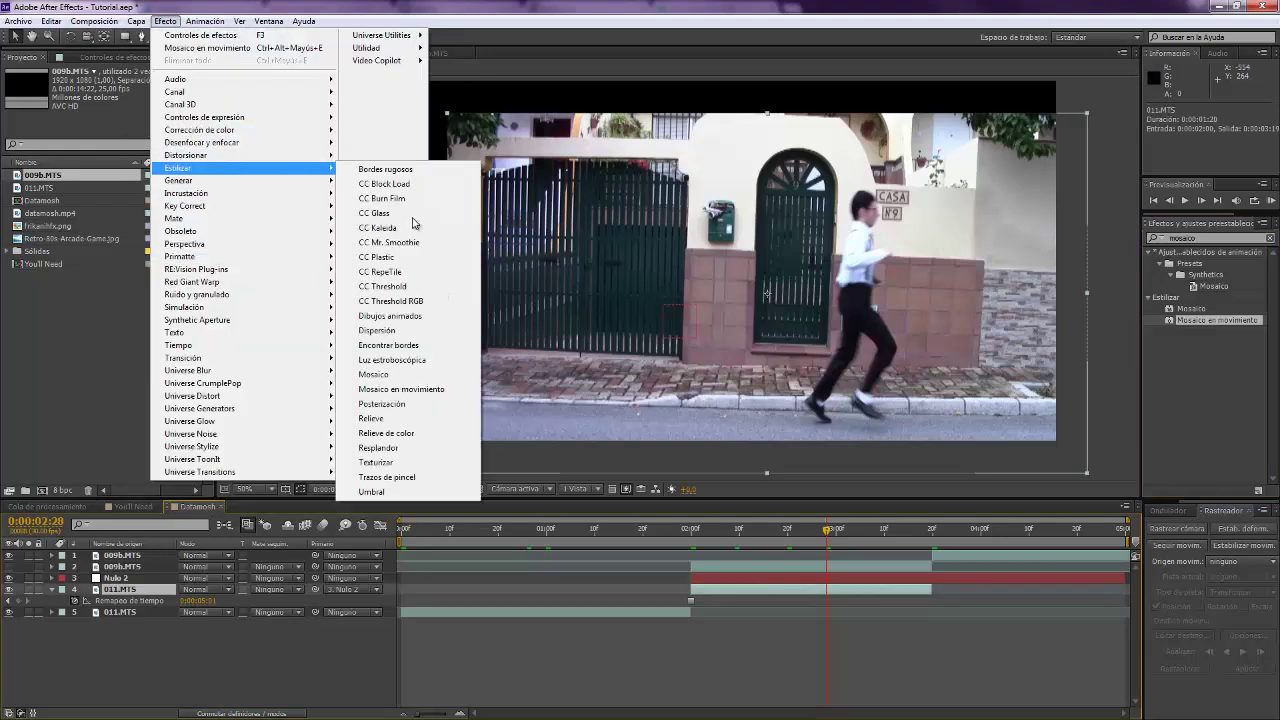
{"action": "left_click", "coordinate": [409, 391]}
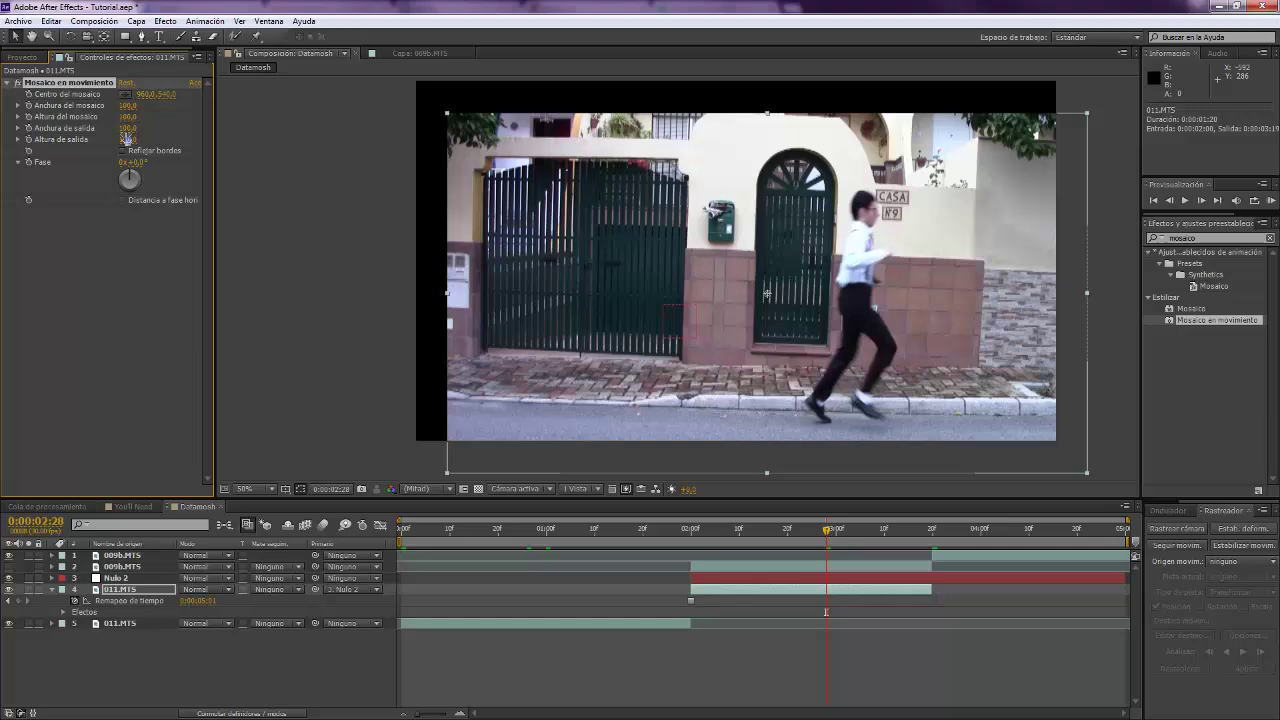
Increase the Motion Tile output width and height to fill the frame, enable mirrored edges, and check the fill up to 0:00:03:14
{"action": "left_click_drag", "start_coordinate": [128, 128], "coordinate": [143, 141]}
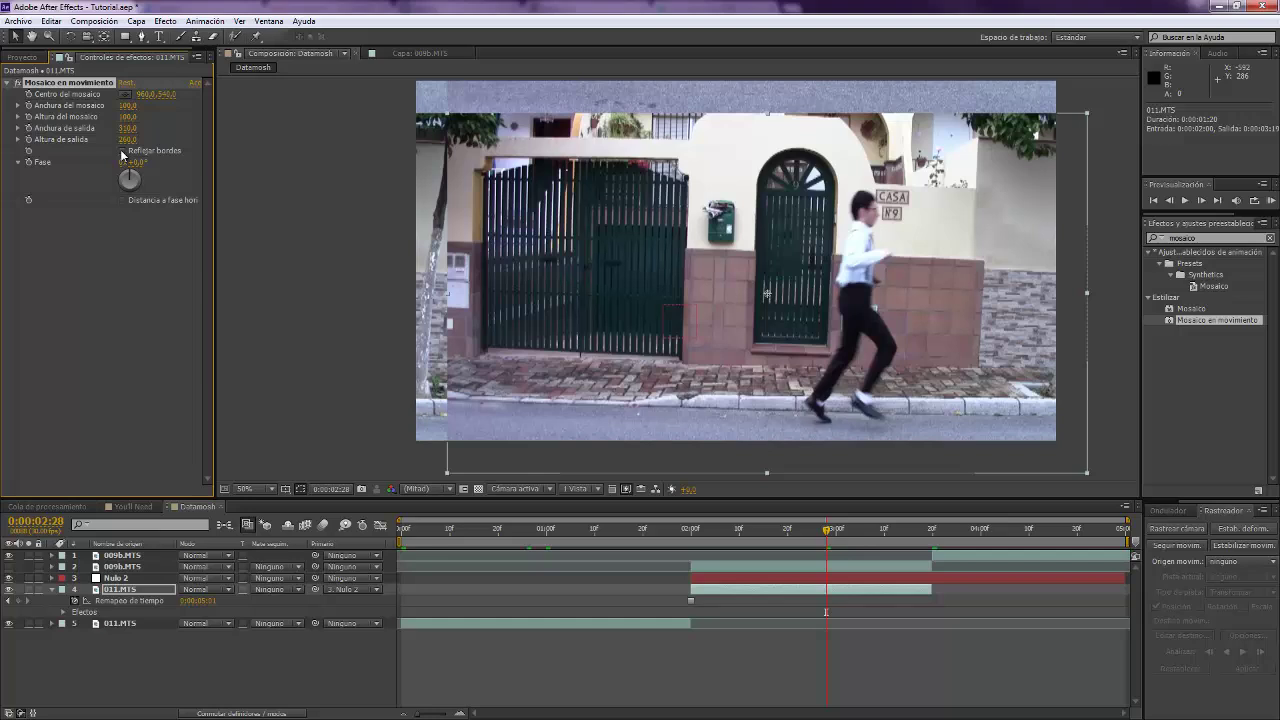
{"action": "left_click", "coordinate": [123, 151]}
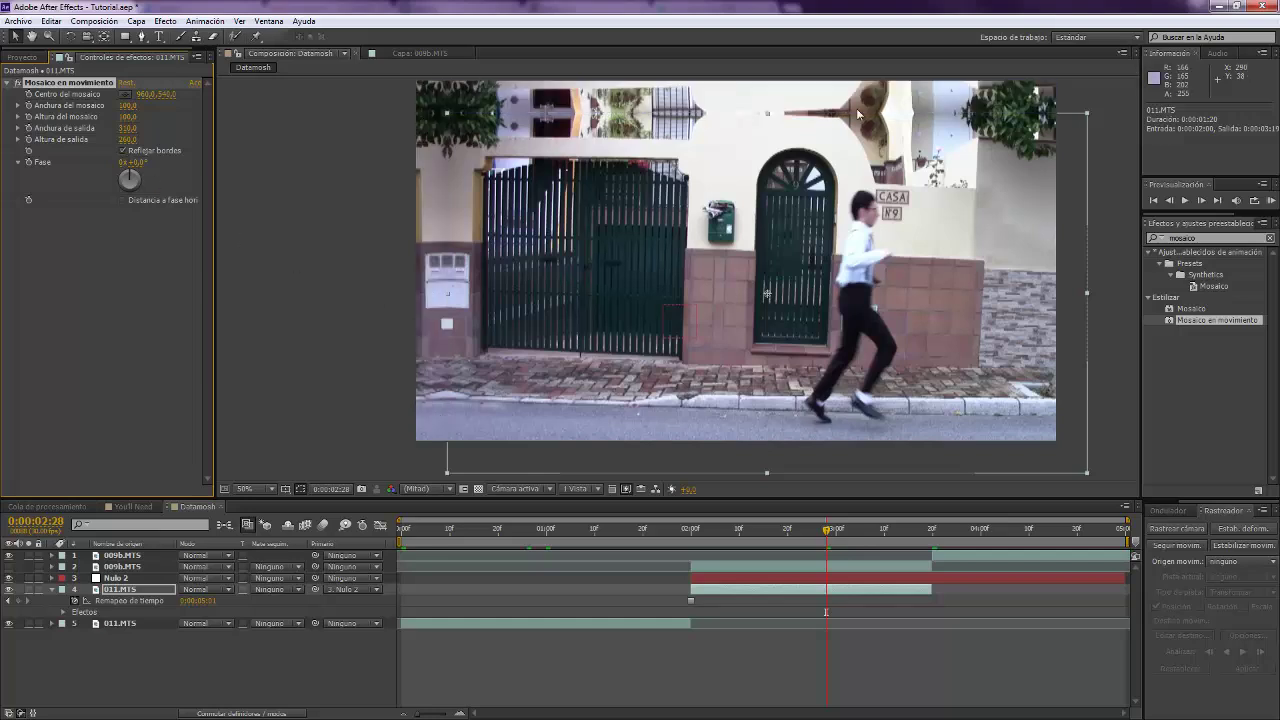
{"action": "left_click", "coordinate": [307, 654]}
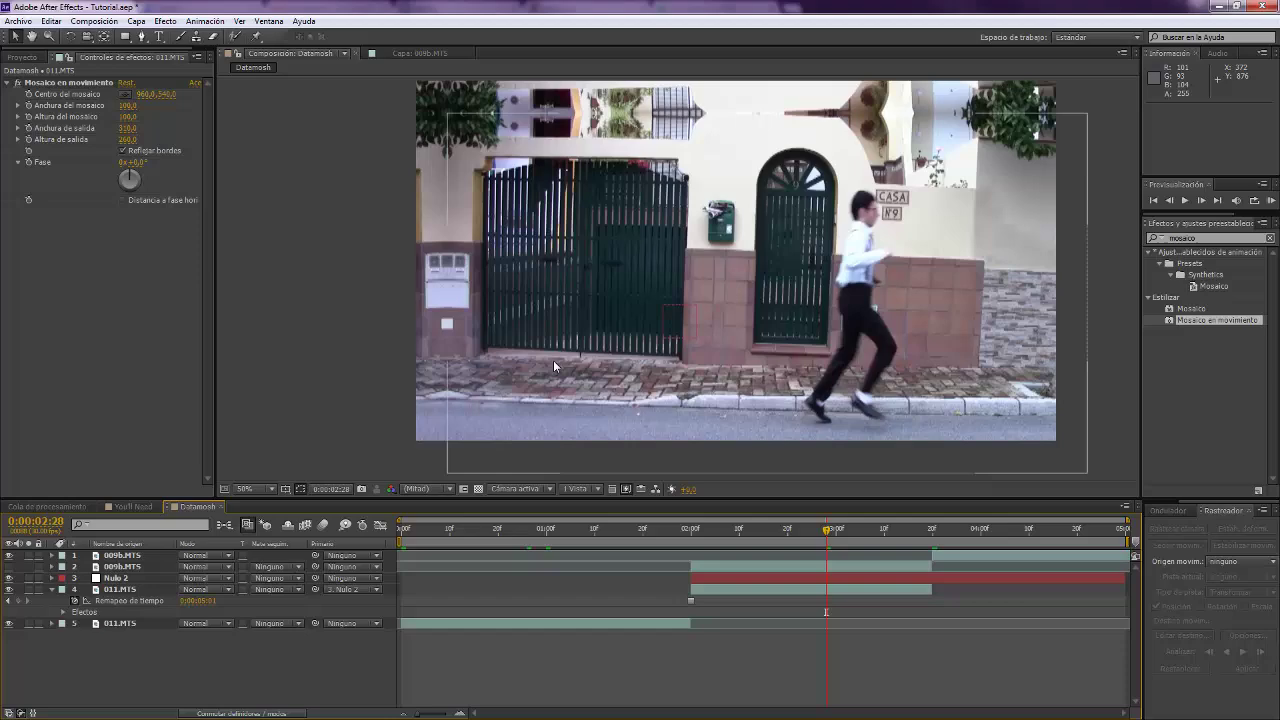
{"action": "left_click_drag", "start_coordinate": [579, 342], "coordinate": [570, 335]}
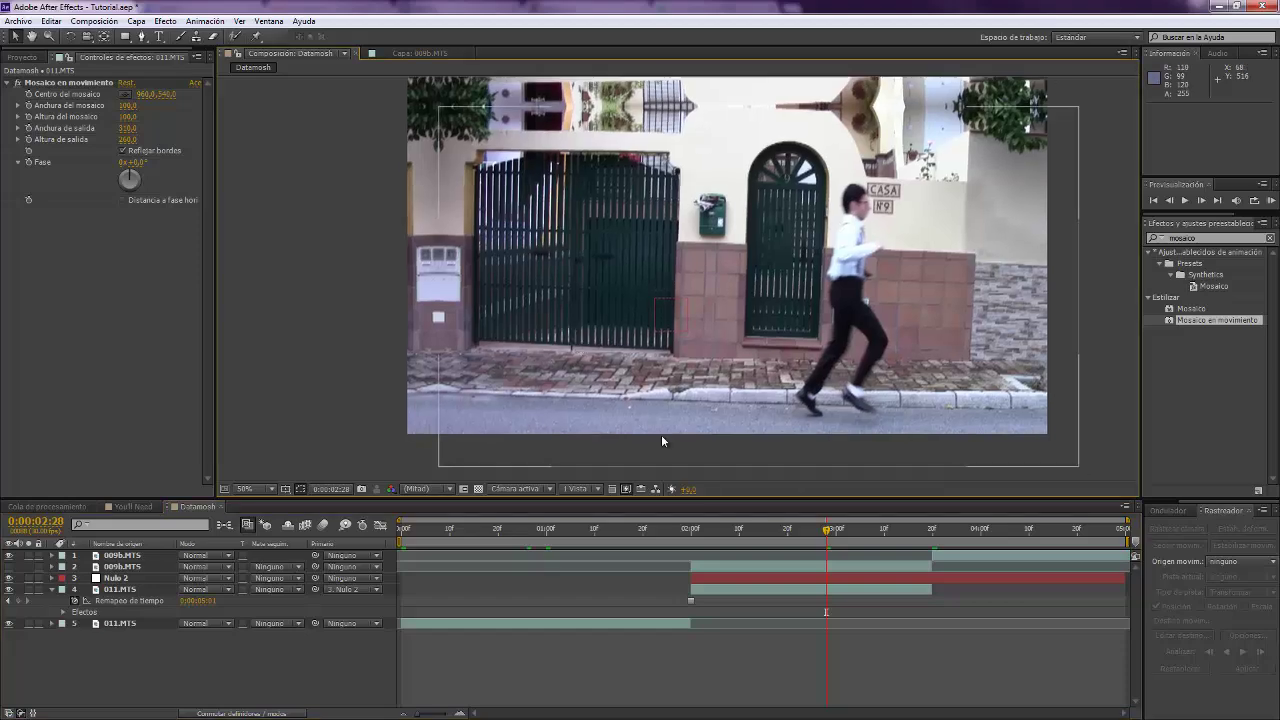
{"action": "left_click", "coordinate": [865, 529]}
{"action": "left_click", "coordinate": [903, 535]}
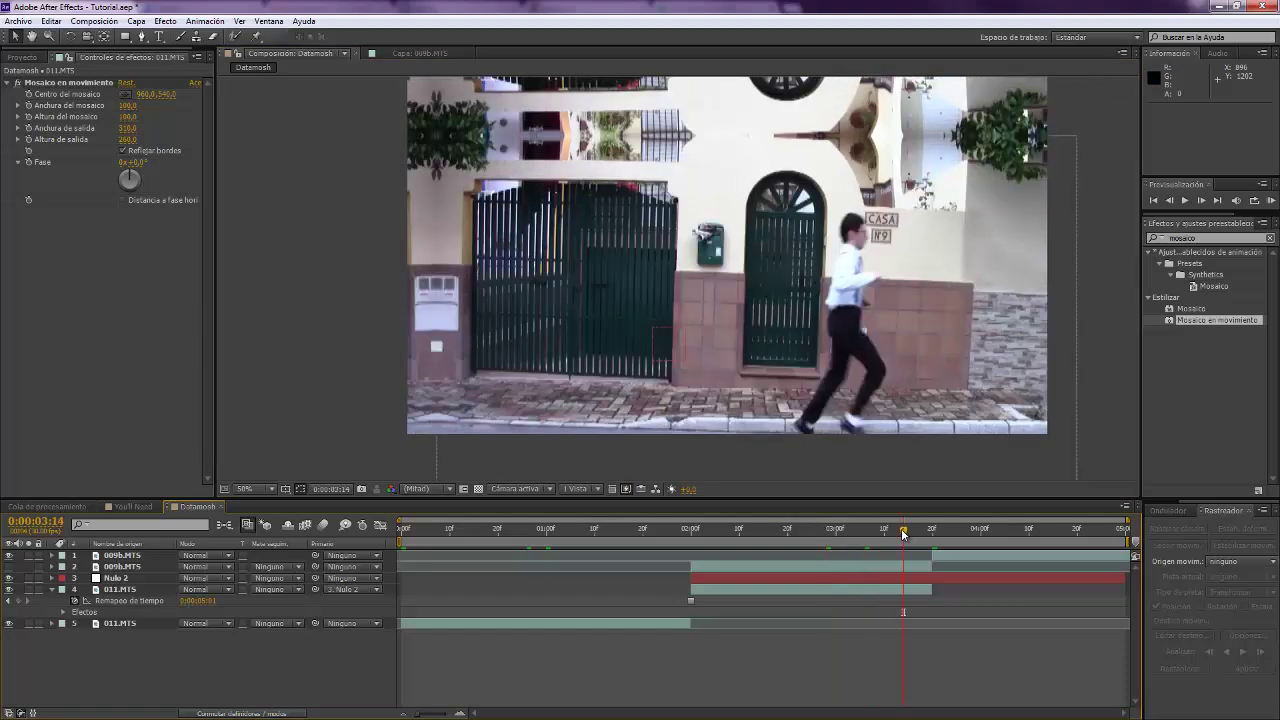
Go to 0:00:02:19, select the 009b.MTS transition segment and make it visible again
{"action": "left_click", "coordinate": [785, 530]}
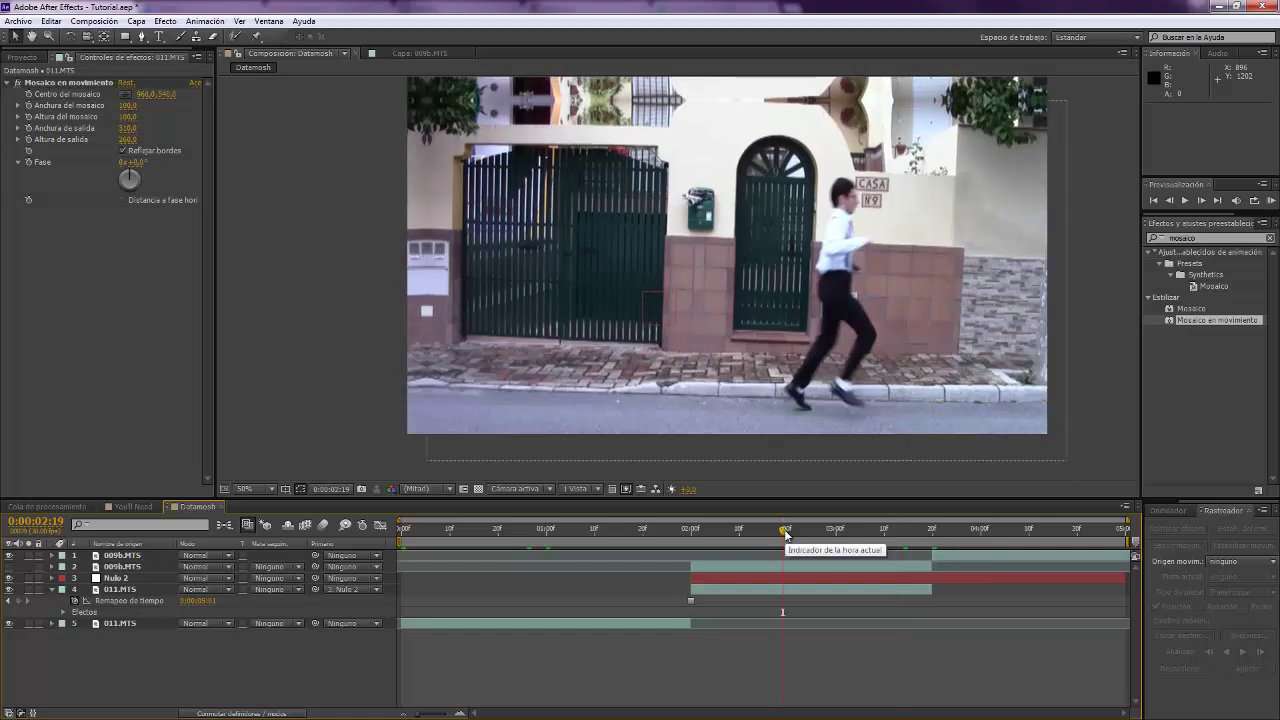
{"action": "left_click", "coordinate": [742, 566]}
{"action": "left_click", "coordinate": [9, 566]}
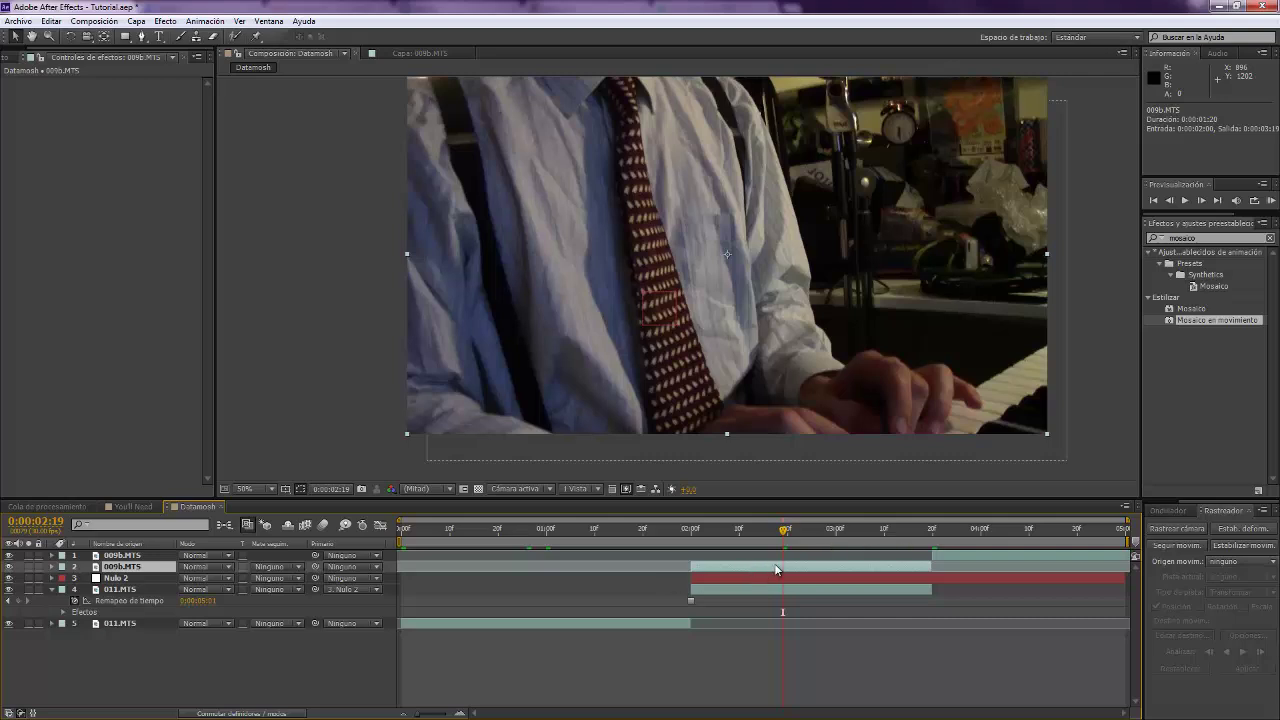
Duplicate the 009b.MTS transition segment twice and hide the topmost of the three
{"action": "key", "text": "ctrl+d"}
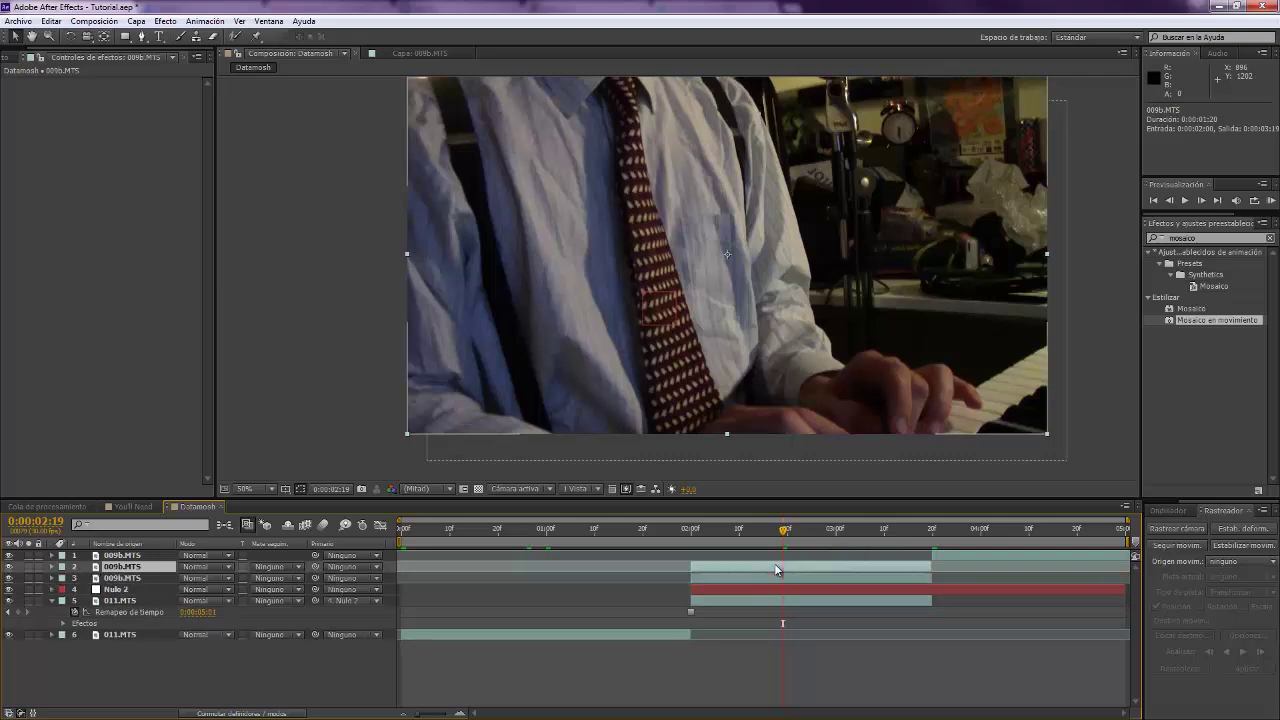
{"action": "key", "text": "ctrl+d"}
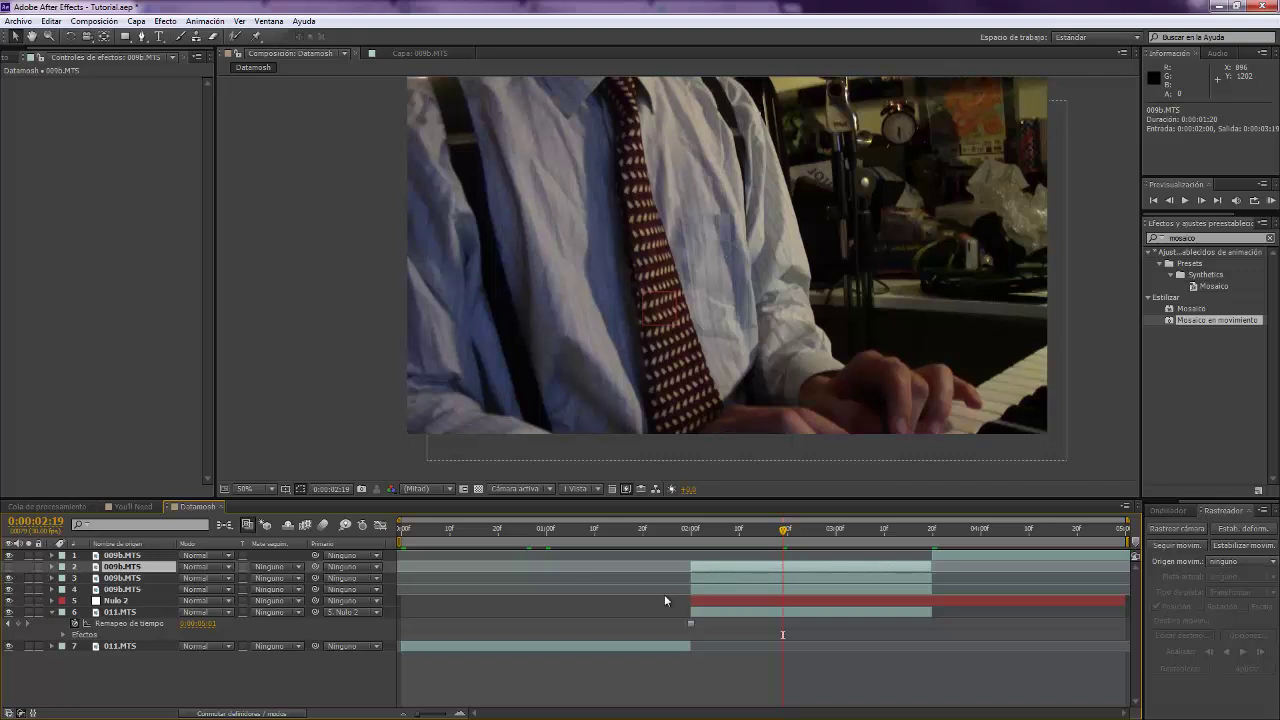
Apply CC Threshold to the middle 009b.MTS copy on layer 3 and raise its threshold to about 146
{"action": "left_click", "coordinate": [767, 577]}
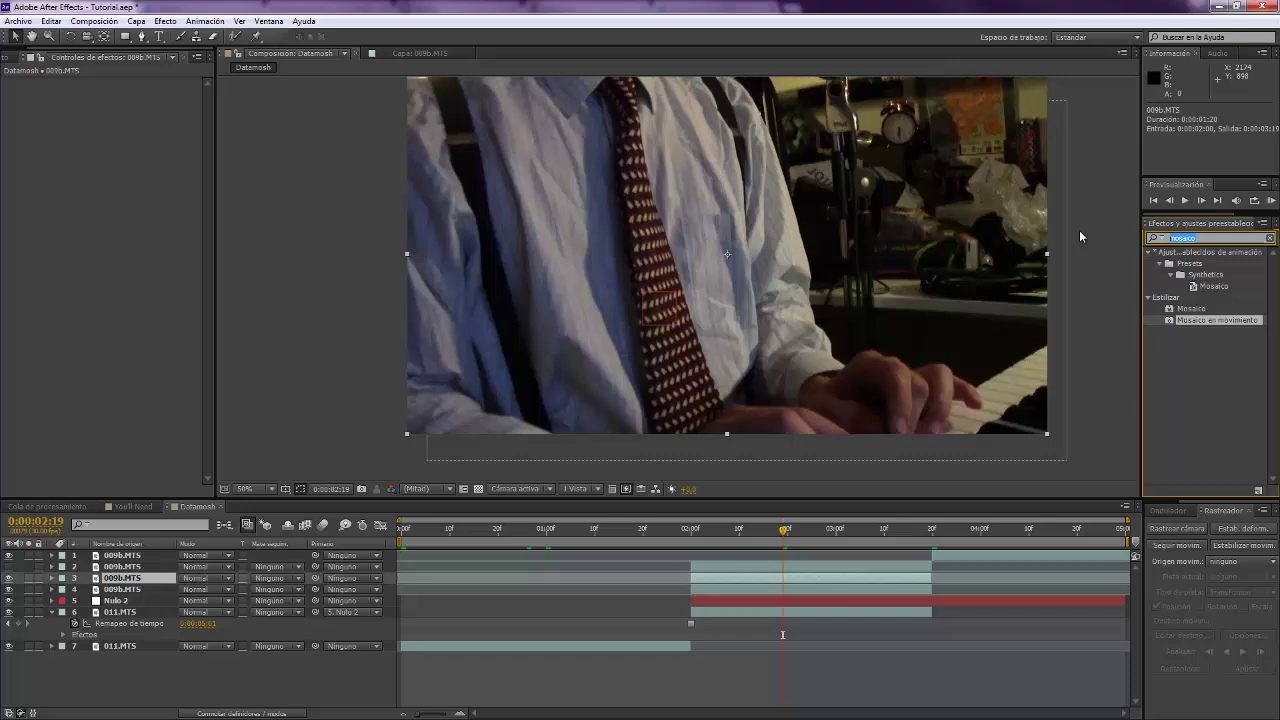
{"action": "key", "text": "ctrl+5"}
{"action": "type", "text": "thres"}
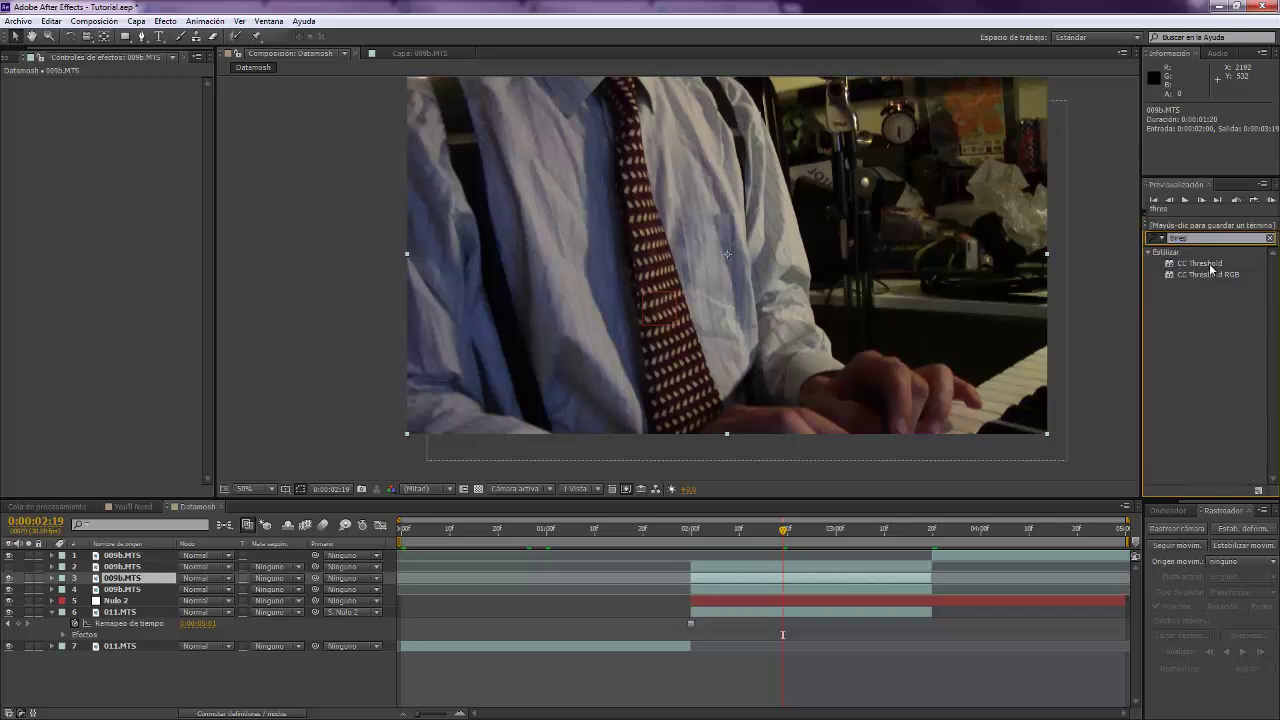
{"action": "left_click", "coordinate": [1205, 263]}
{"action": "left_click_drag", "start_coordinate": [999, 409], "coordinate": [831, 576]}
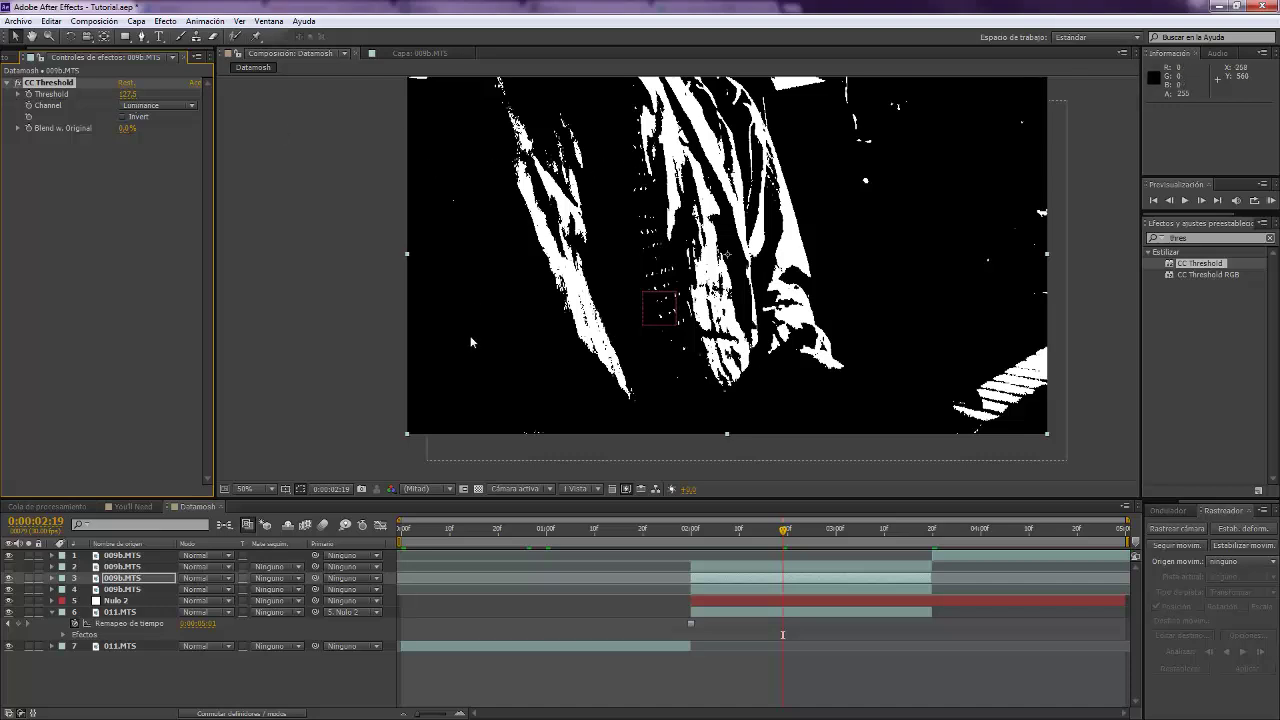
{"action": "mouse_move", "coordinate": [155, 95]}
{"action": "left_mouse_down"}
{"action": "mouse_move", "coordinate": [170, 95]}
{"action": "mouse_move", "coordinate": [134, 94]}
{"action": "left_mouse_up"}
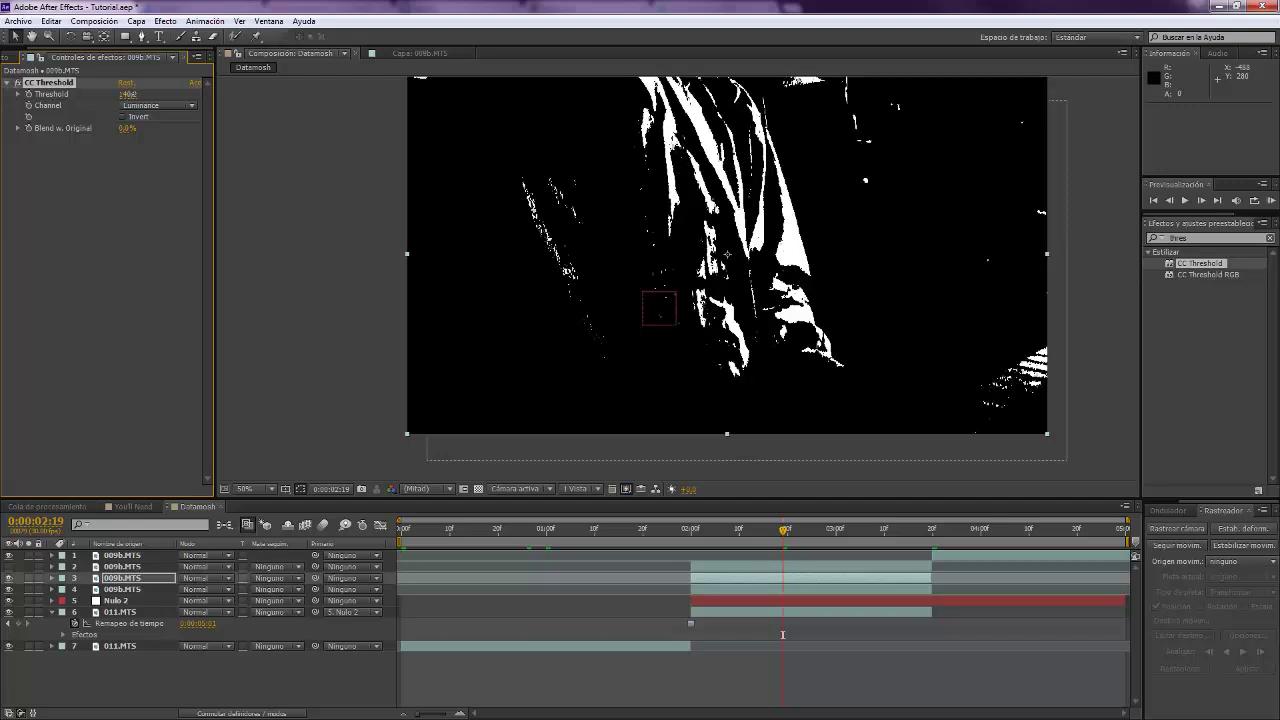
{"action": "left_click", "coordinate": [188, 314]}
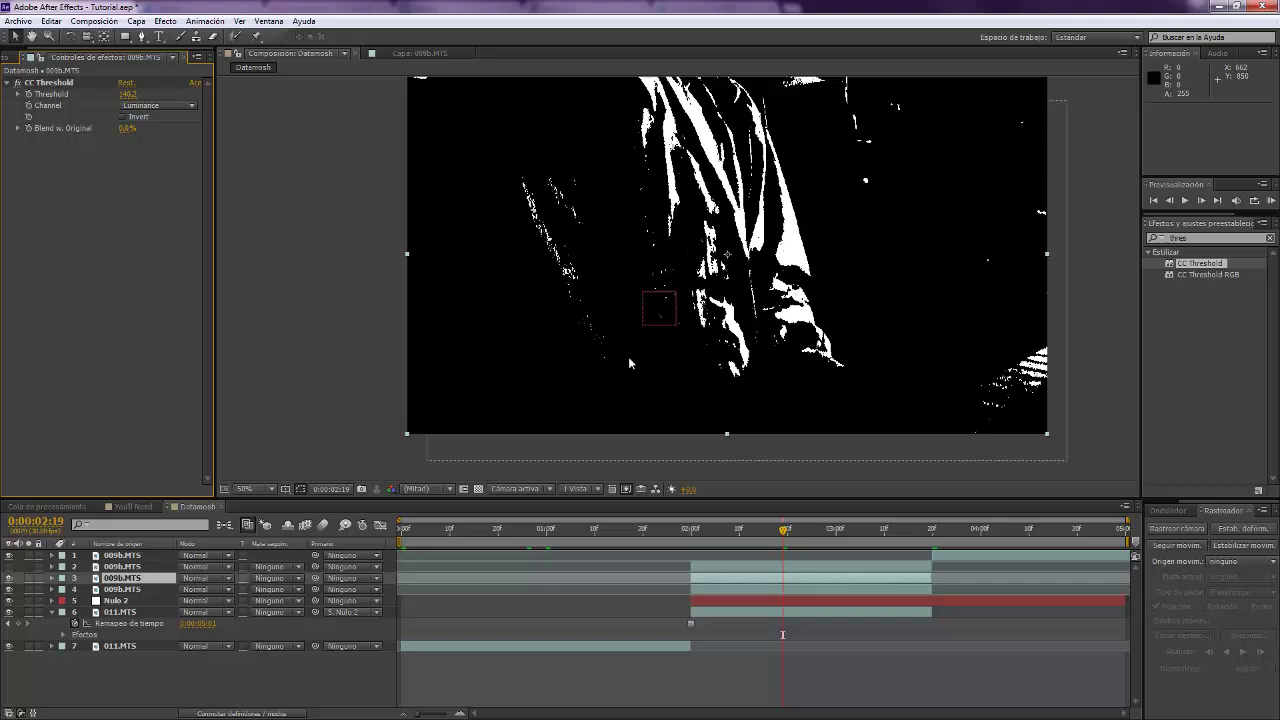
Split the thresholded 009b.MTS layer and the copy below it at 0:00:02:10, and delete both earlier parts
{"action": "left_click", "coordinate": [739, 533]}
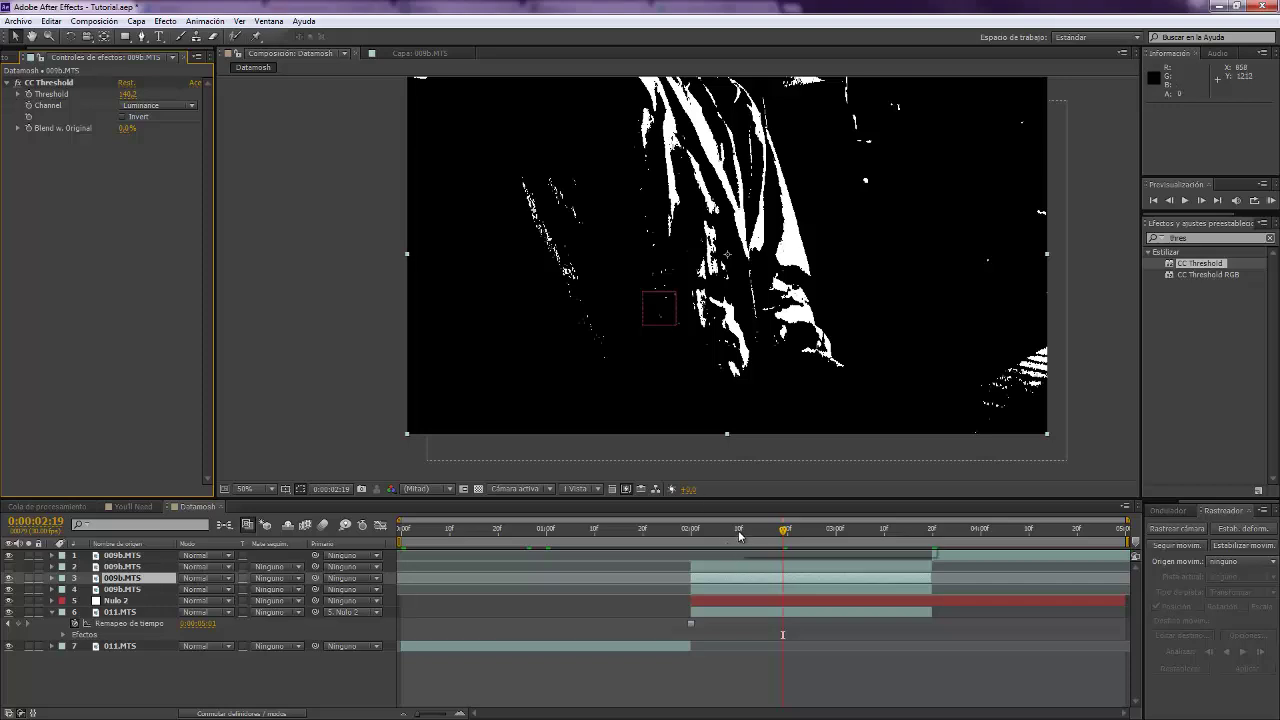
{"action": "left_click", "coordinate": [745, 589], "text": "ctrl"}
{"action": "key", "text": "ctrl+d"}
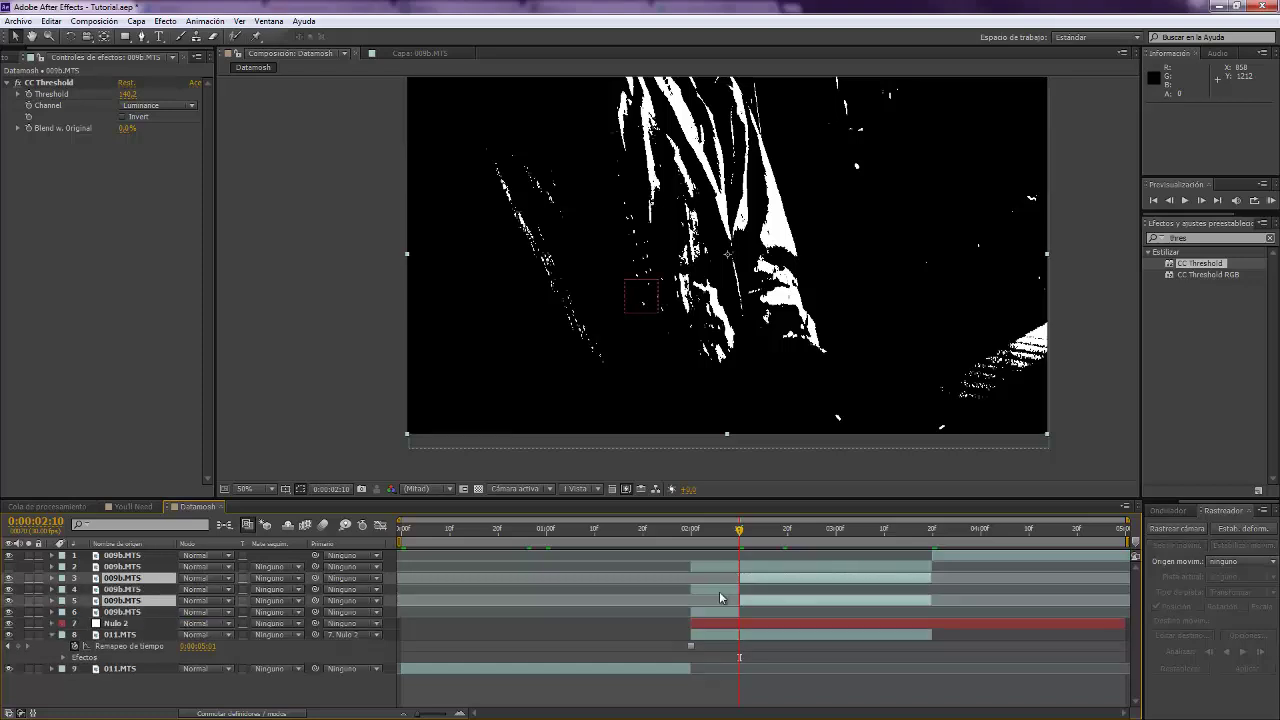
{"action": "left_click", "coordinate": [718, 589]}
{"action": "key", "text": "Delete"}
{"action": "left_click", "coordinate": [722, 600]}
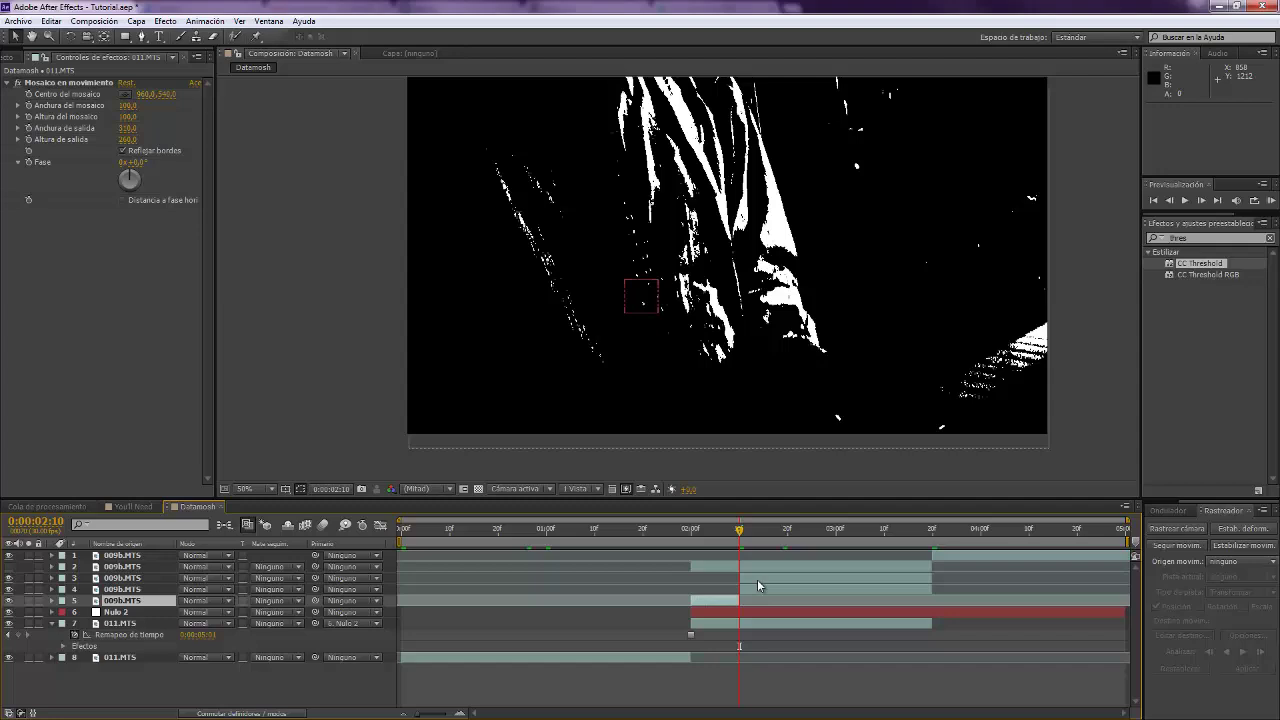
{"action": "key", "text": "Delete"}
{"action": "left_click", "coordinate": [757, 579]}
{"action": "left_click", "coordinate": [759, 587]}
{"action": "left_click", "coordinate": [757, 582]}
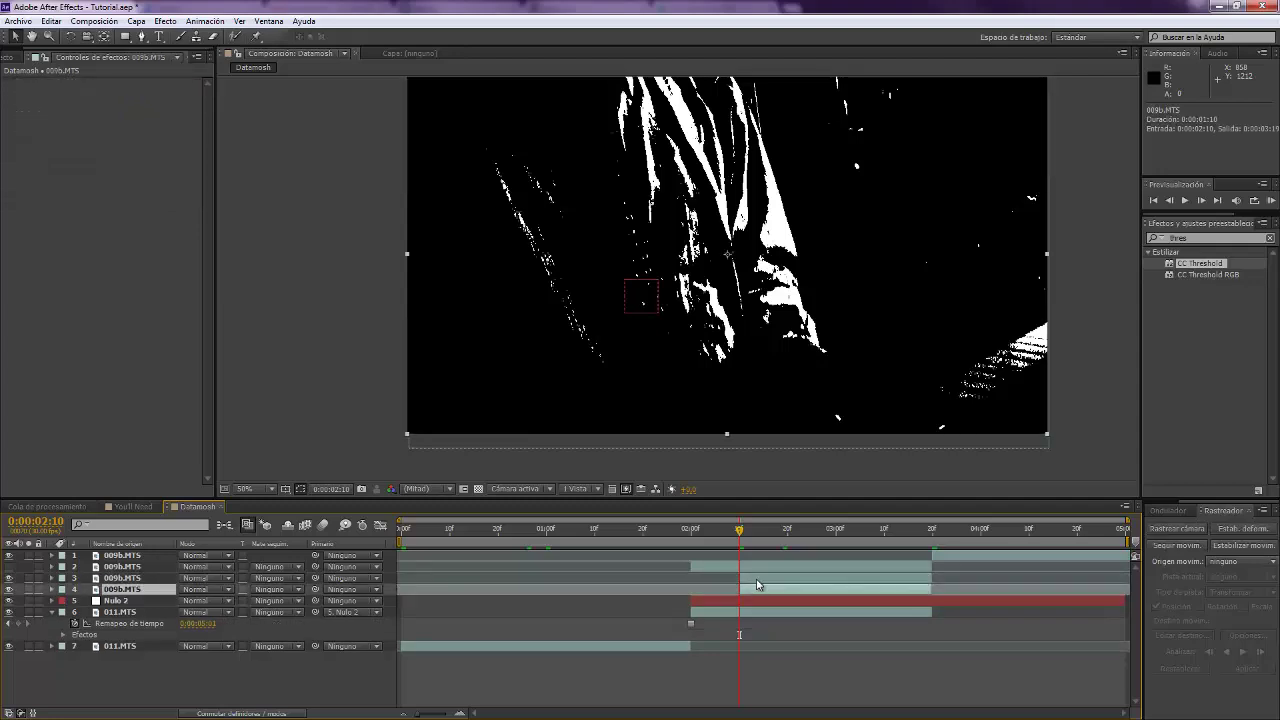
{"action": "key", "text": "alt+bracketleft"}
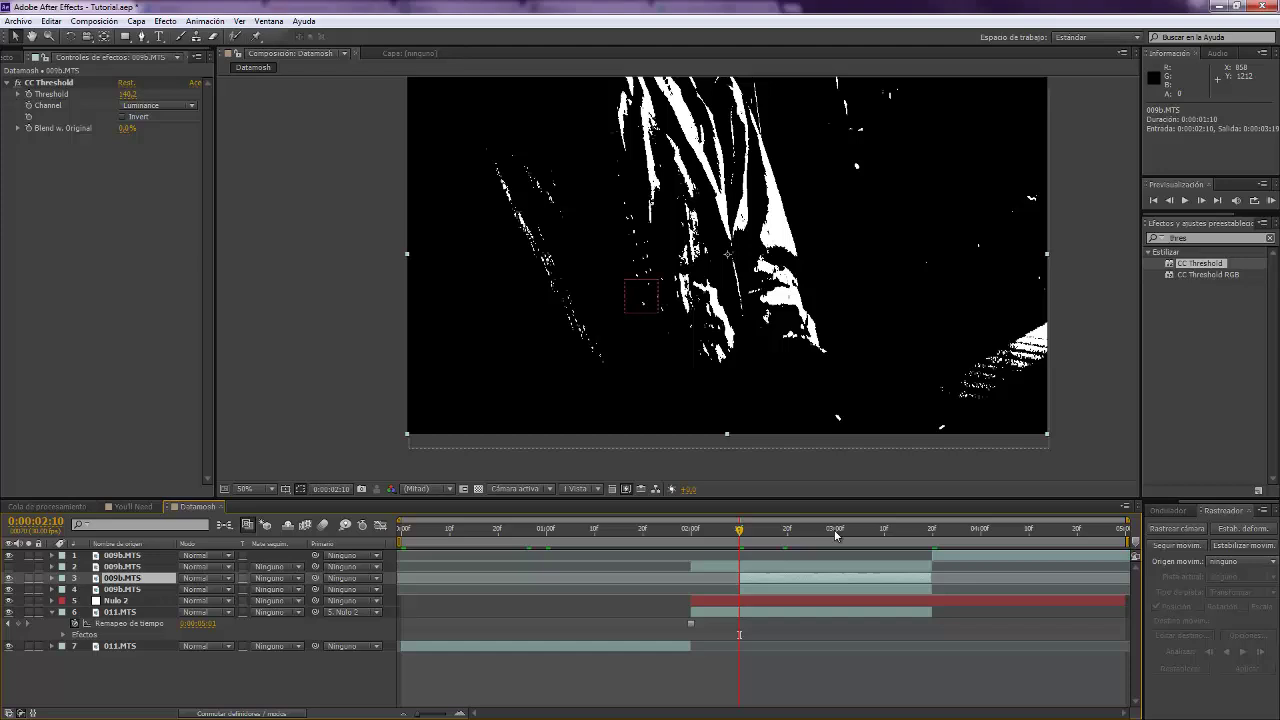
Keyframe the CC Threshold value at 0:00:03:00, and lower it at 0:00:03:01 so that most of the shirt turns white
{"action": "left_click", "coordinate": [835, 530]}
{"action": "left_click", "coordinate": [46, 128]}
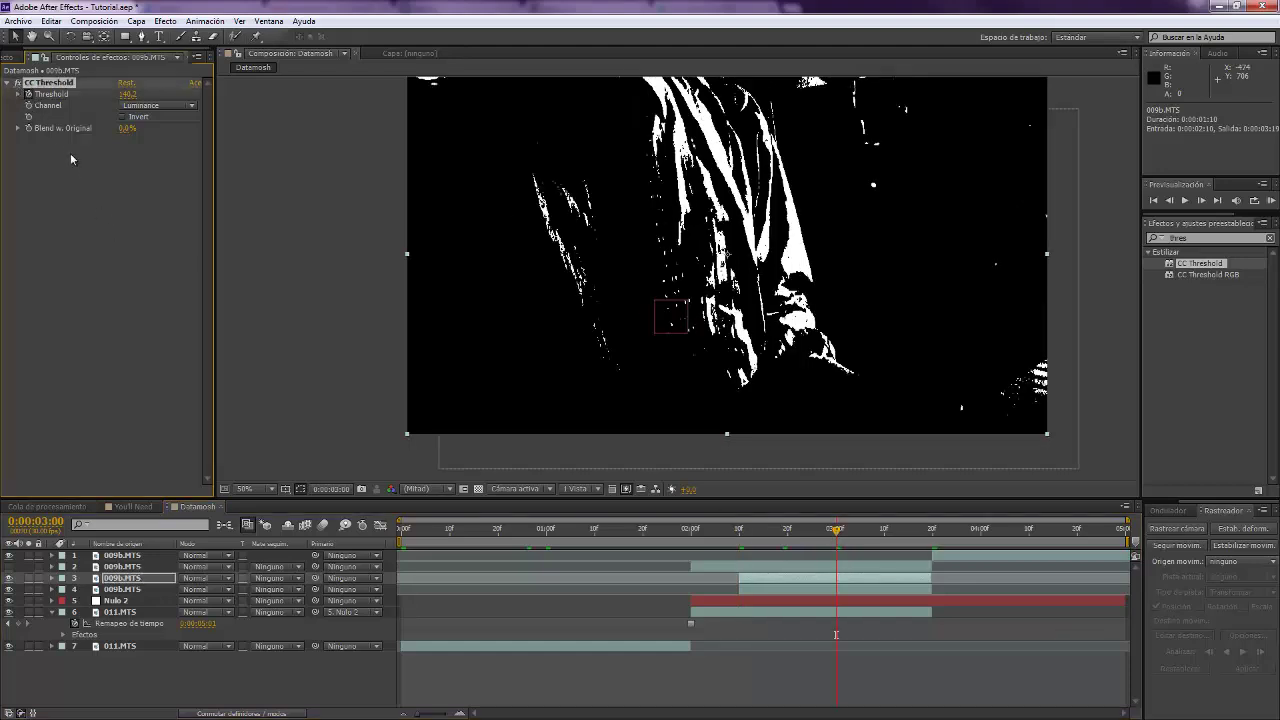
{"action": "key", "text": "Page_Down"}
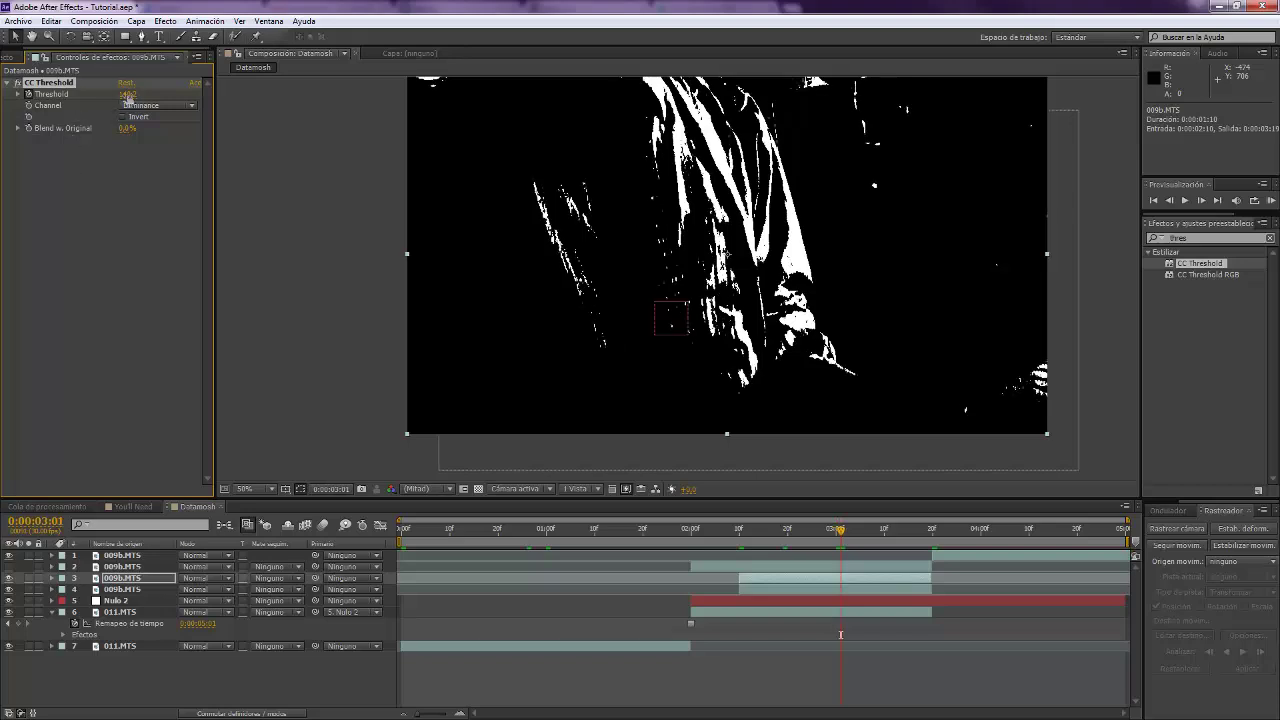
{"action": "left_click_drag", "start_coordinate": [118, 93], "coordinate": [228, 159]}
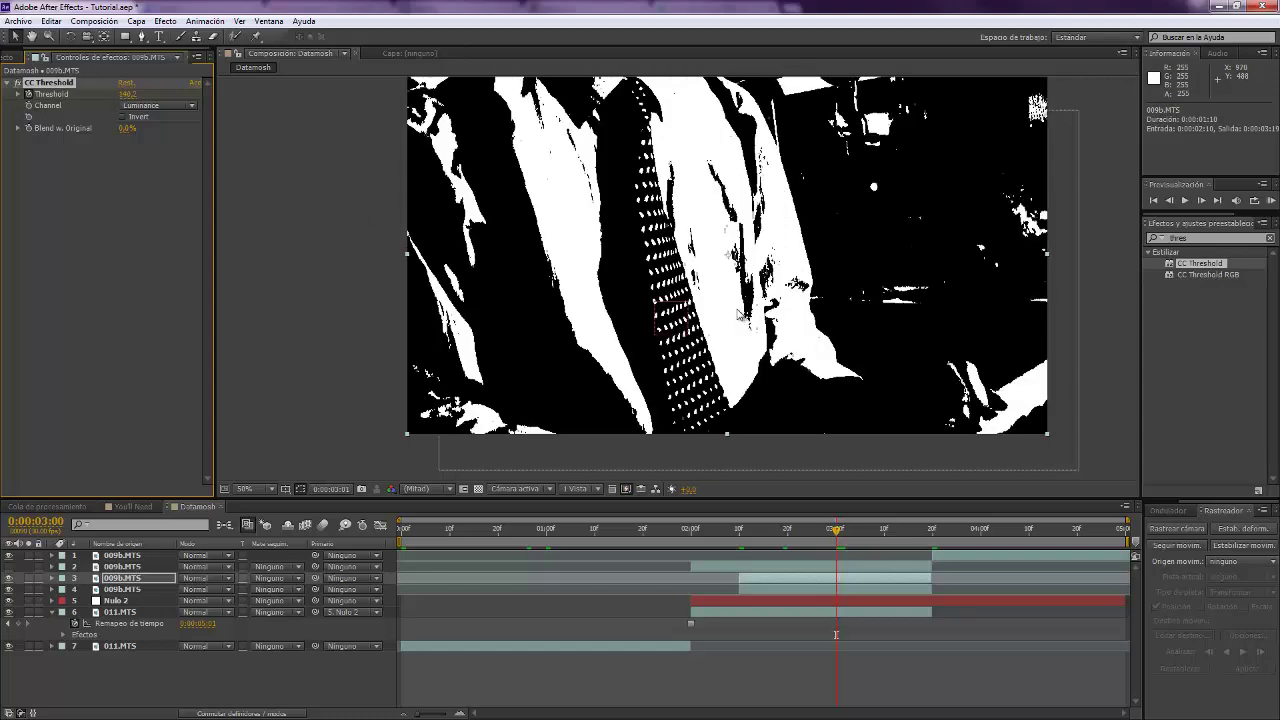
{"action": "key", "text": "Page_Up"}
{"action": "key", "text": "Page_Down"}
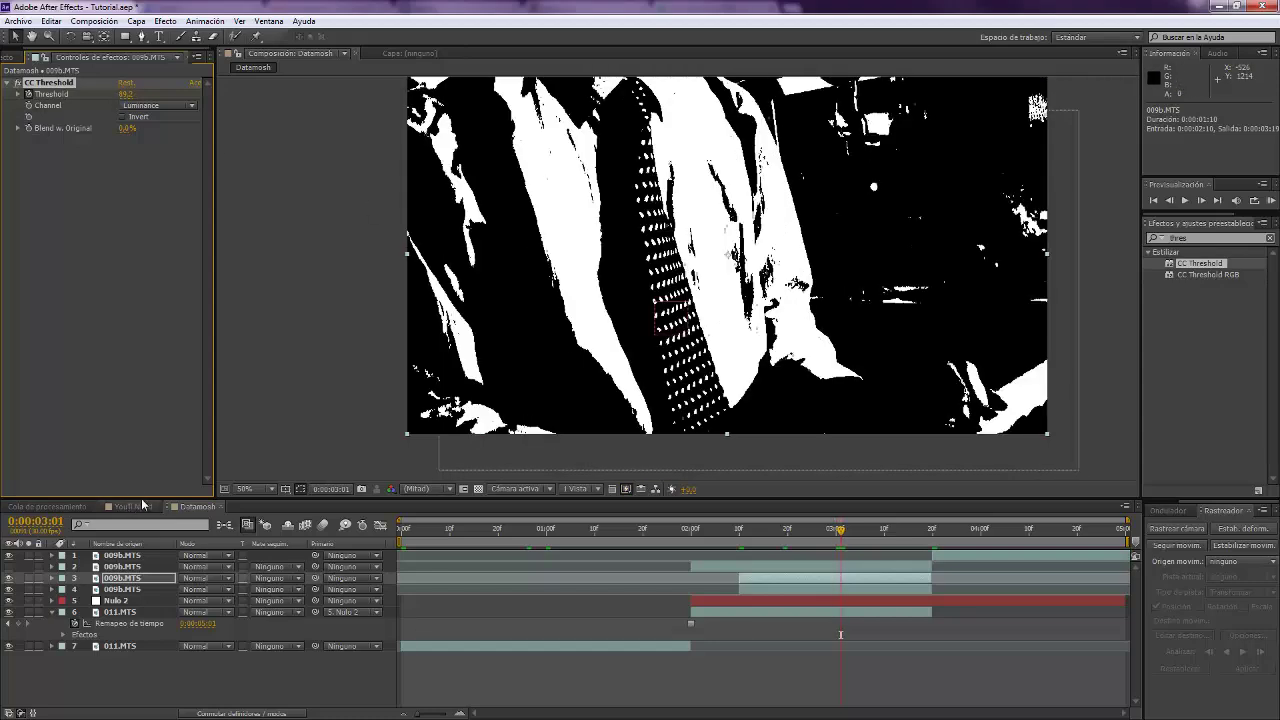
{"action": "key", "text": "Page_Up"}
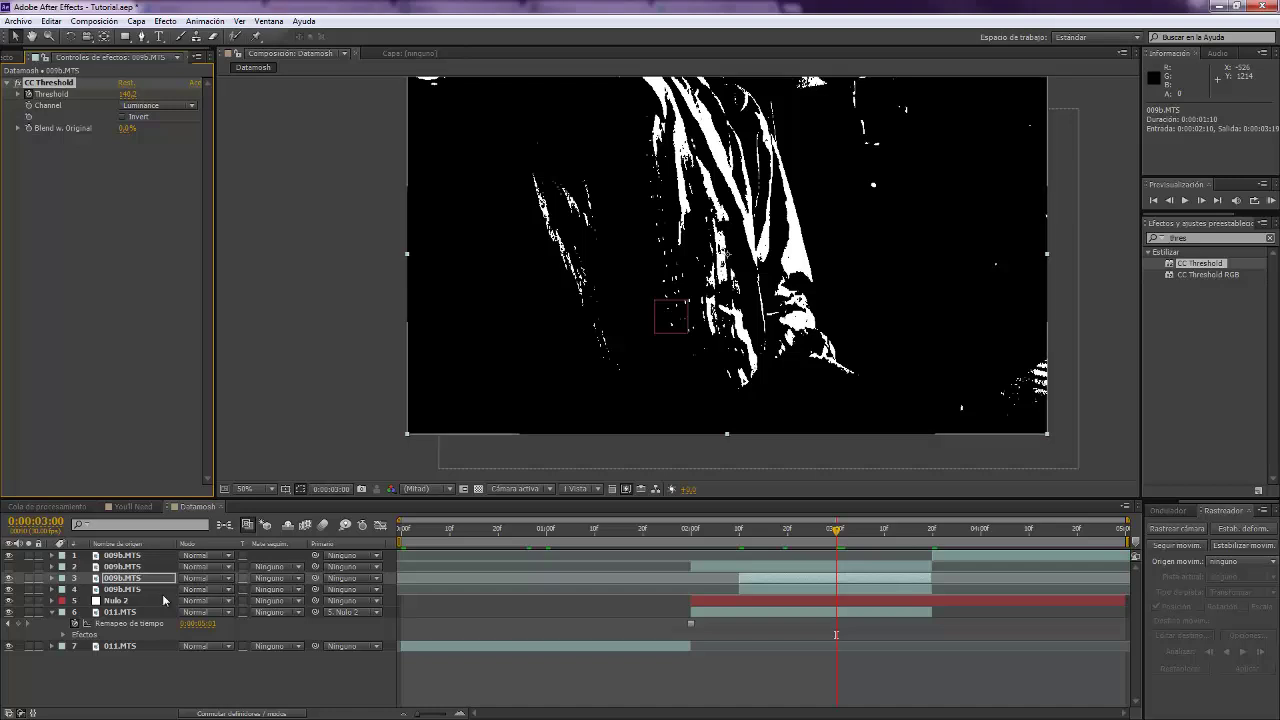
Give the 009b.MTS copy on layer 4 a luma matte from the thresholded layer and preview the transition up to 0:00:03:14
{"action": "left_click", "coordinate": [125, 591]}
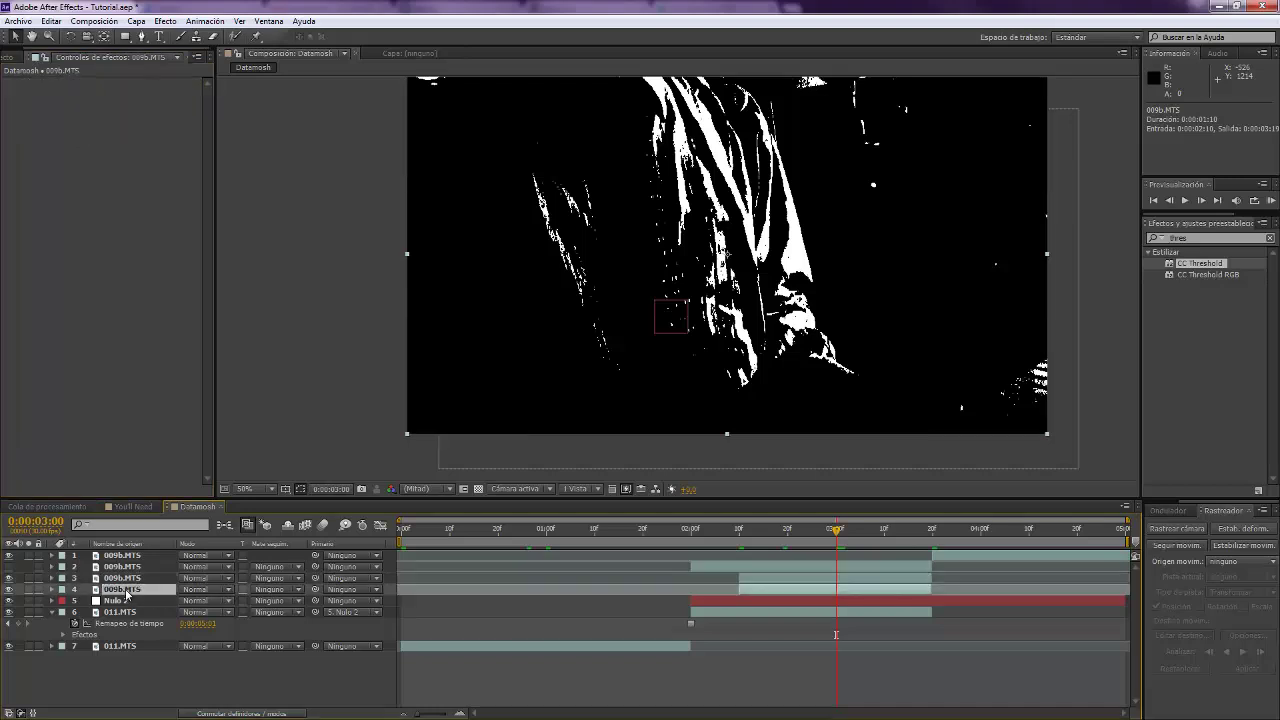
{"action": "left_click", "coordinate": [274, 591]}
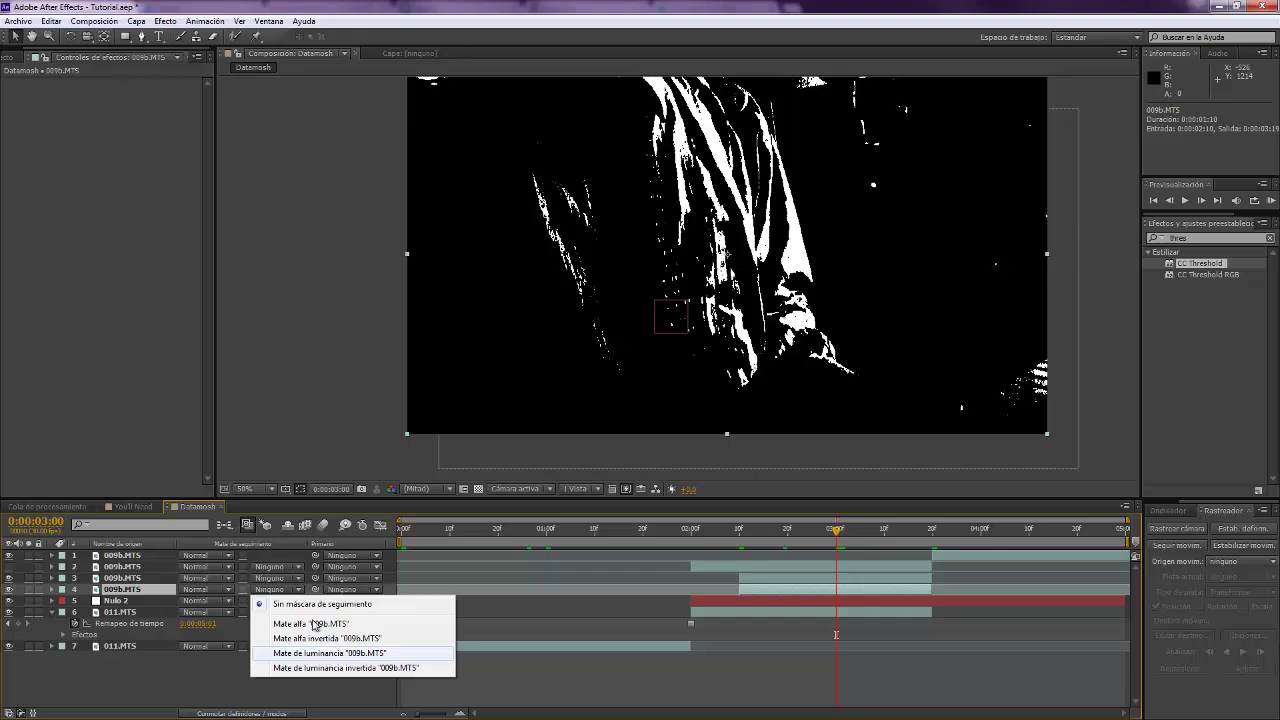
{"action": "left_click", "coordinate": [322, 652]}
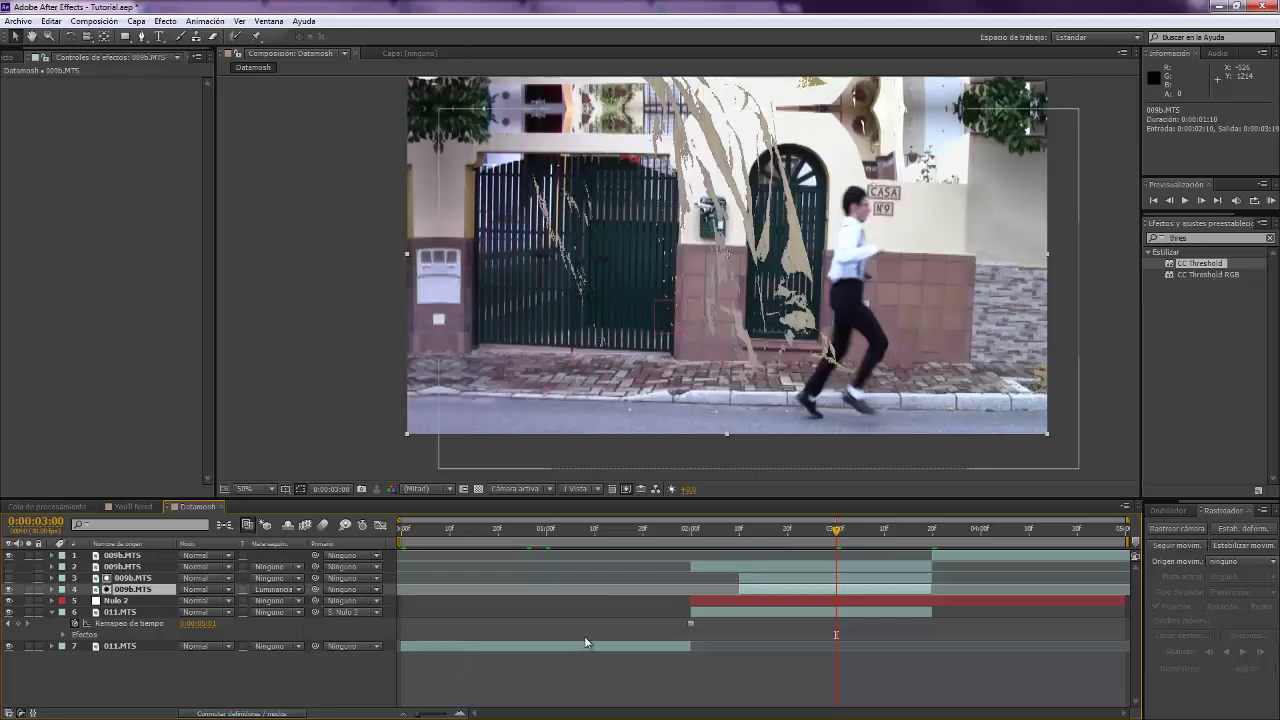
{"action": "left_click", "coordinate": [601, 677]}
{"action": "left_click", "coordinate": [760, 538]}
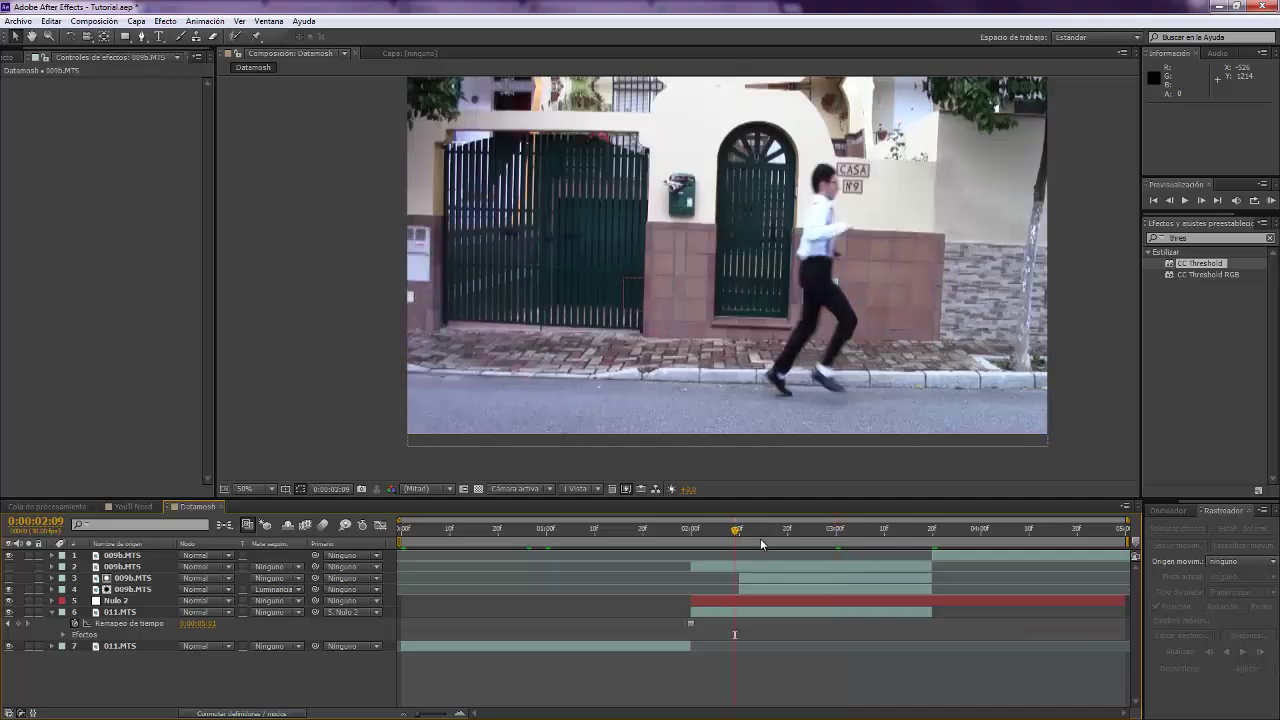
{"action": "left_click_drag", "start_coordinate": [775, 543], "coordinate": [880, 544]}
{"action": "left_click", "coordinate": [904, 526]}
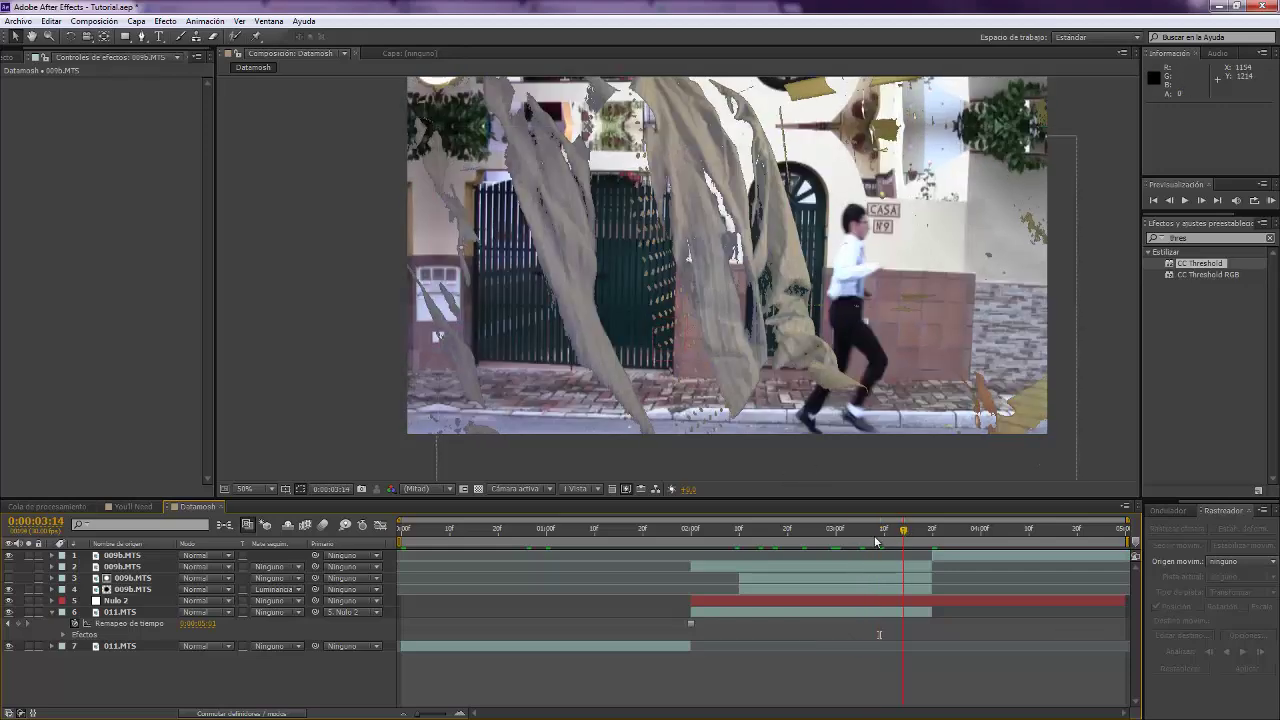
{"action": "left_click", "coordinate": [836, 534]}
{"action": "left_click", "coordinate": [798, 535]}
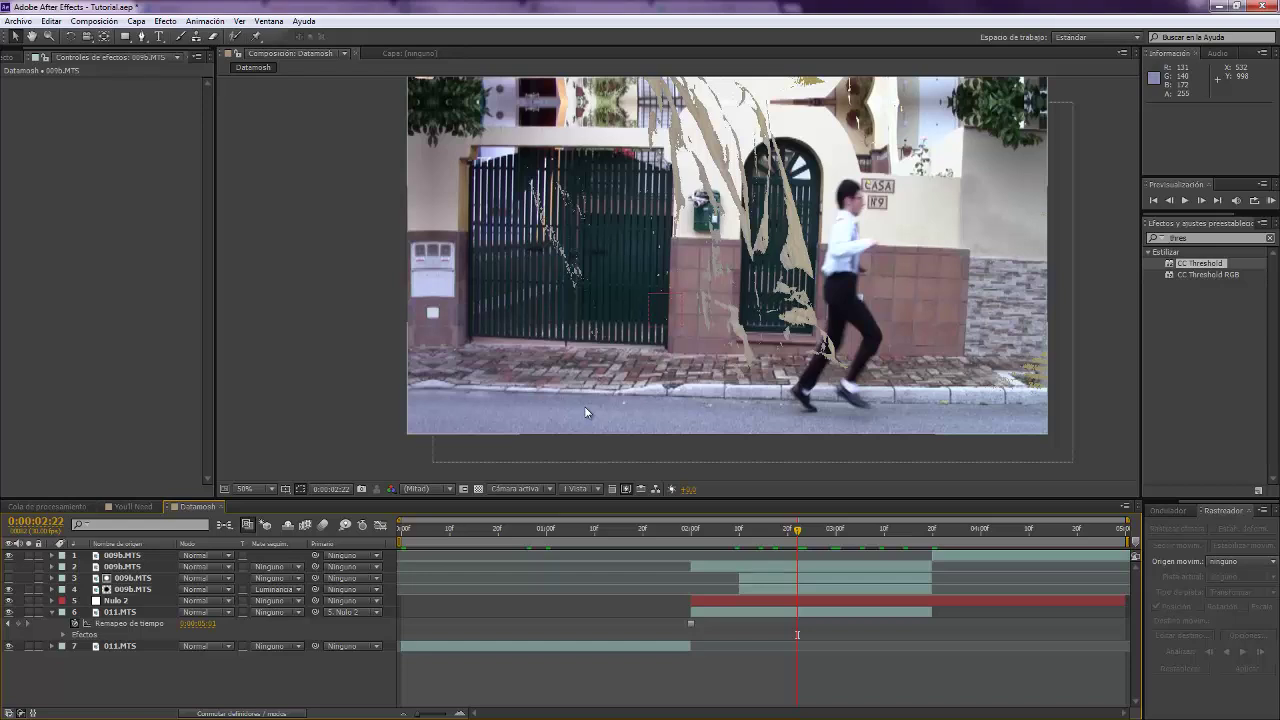
Duplicate the hidden 009b.MTS segment and make the lower duplicate on layer 3 visible
{"action": "left_click", "coordinate": [761, 566]}
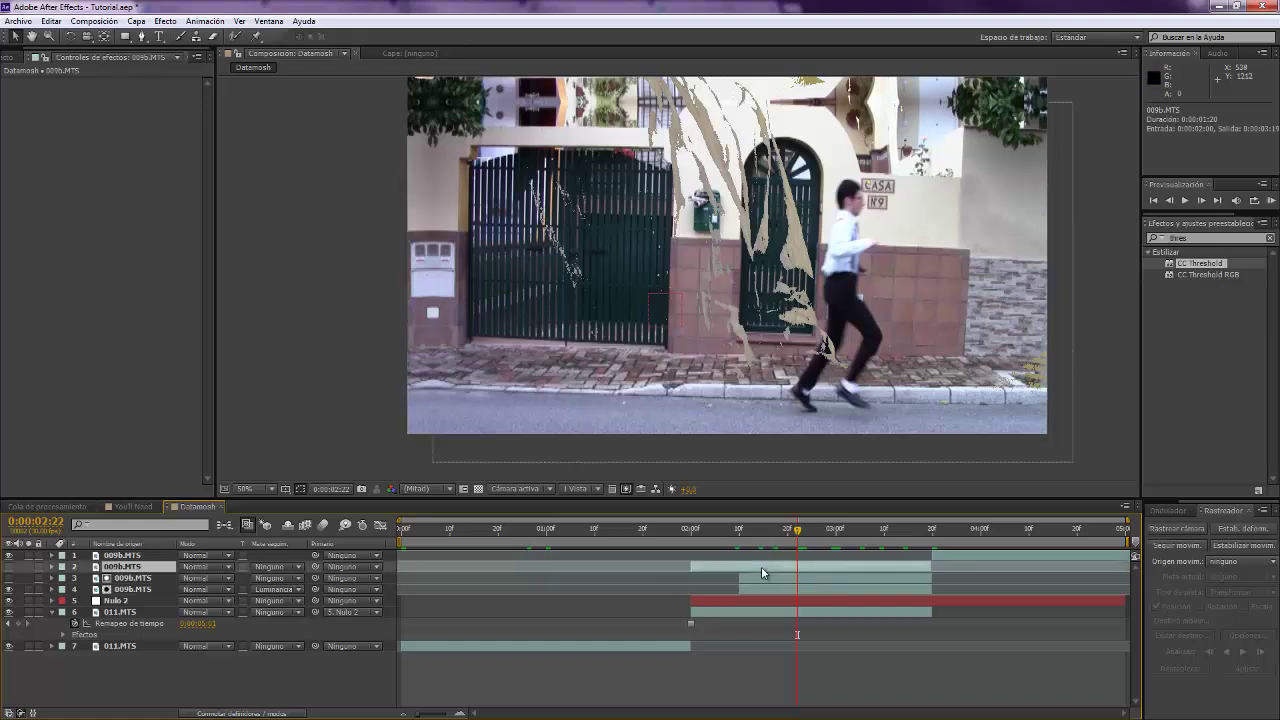
{"action": "key", "text": "ctrl+d"}
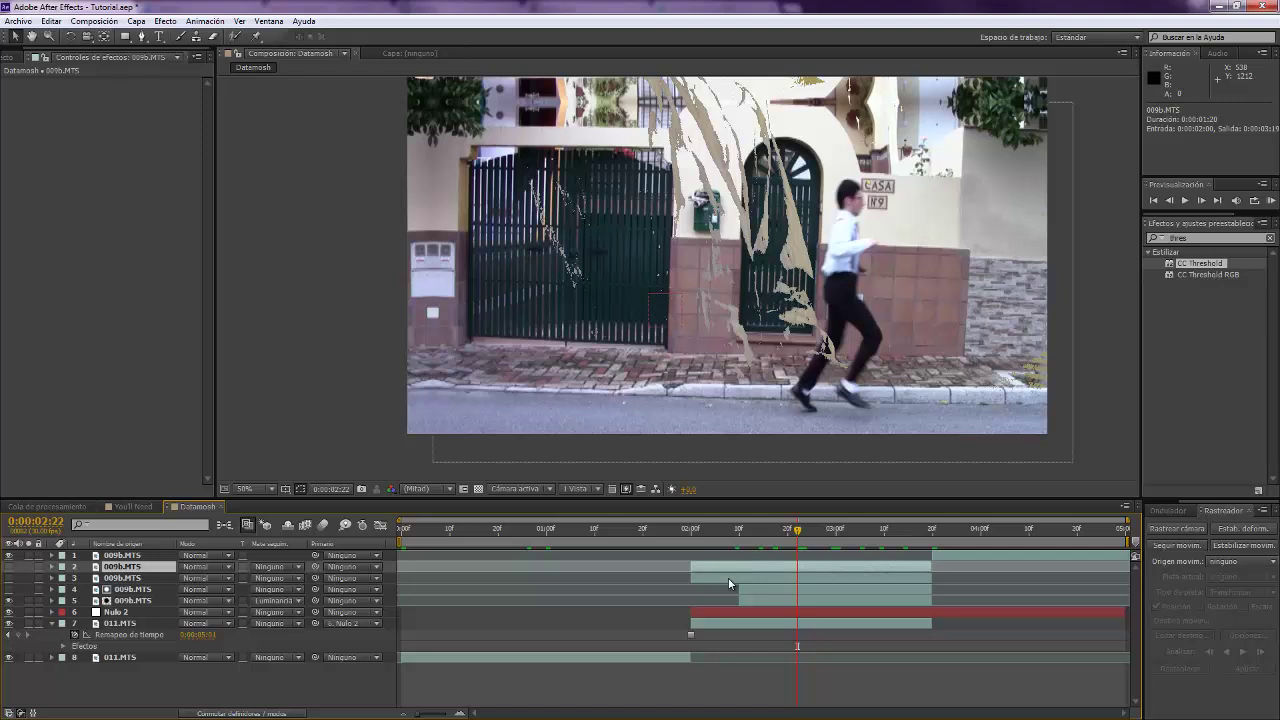
{"action": "left_click", "coordinate": [729, 582]}
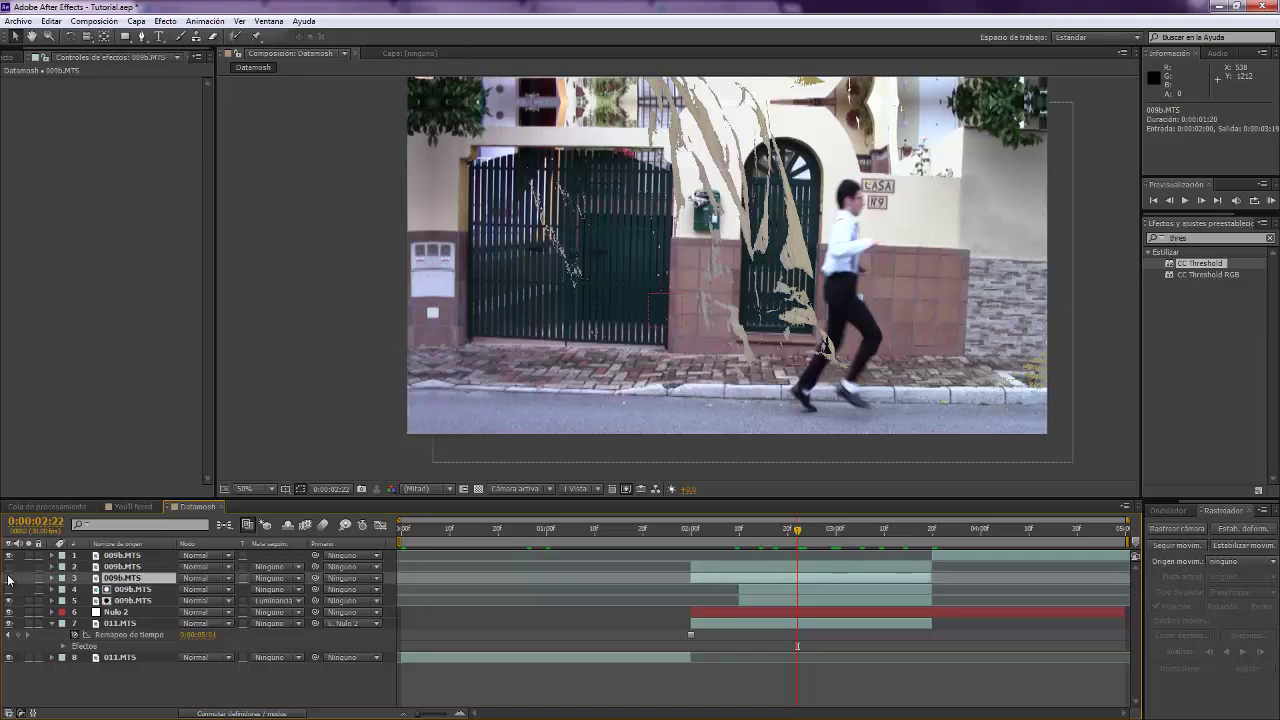
{"action": "left_click", "coordinate": [10, 578]}
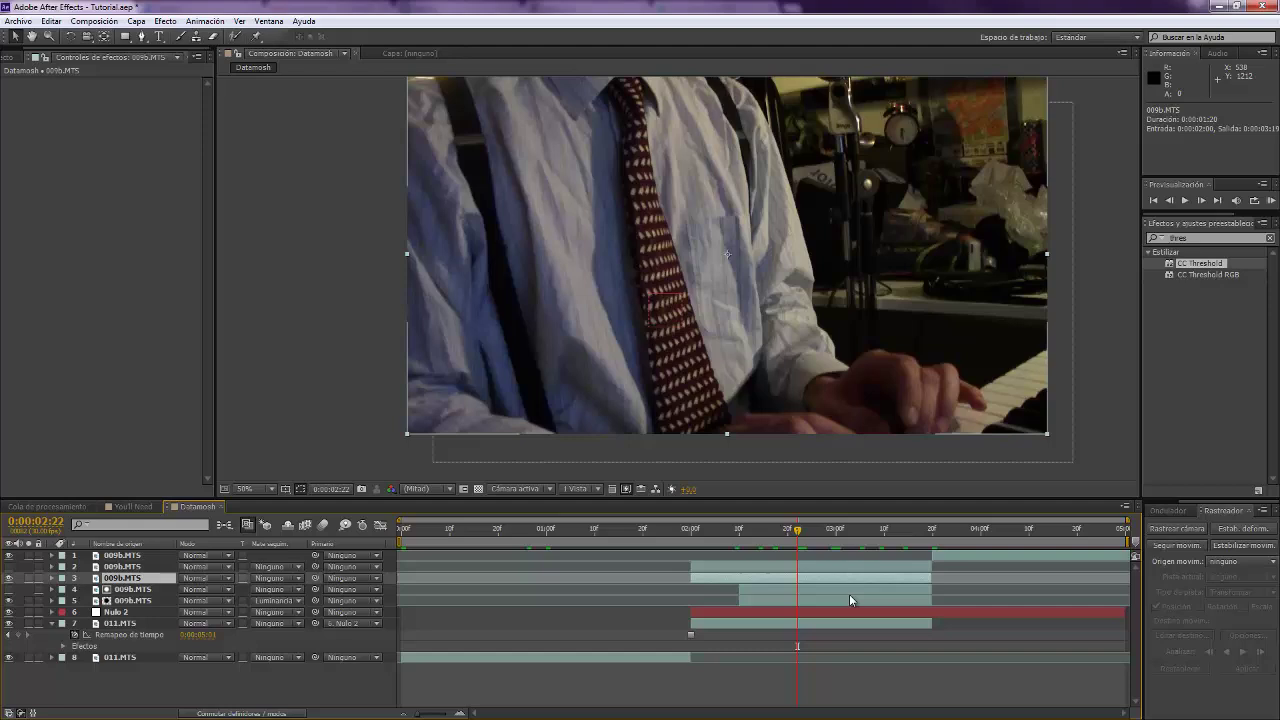
Apply the CC Threshold effect to the visible 009b.MTS duplicate on layer 3
{"action": "left_click", "coordinate": [1146, 243]}
{"action": "left_click", "coordinate": [1195, 240]}
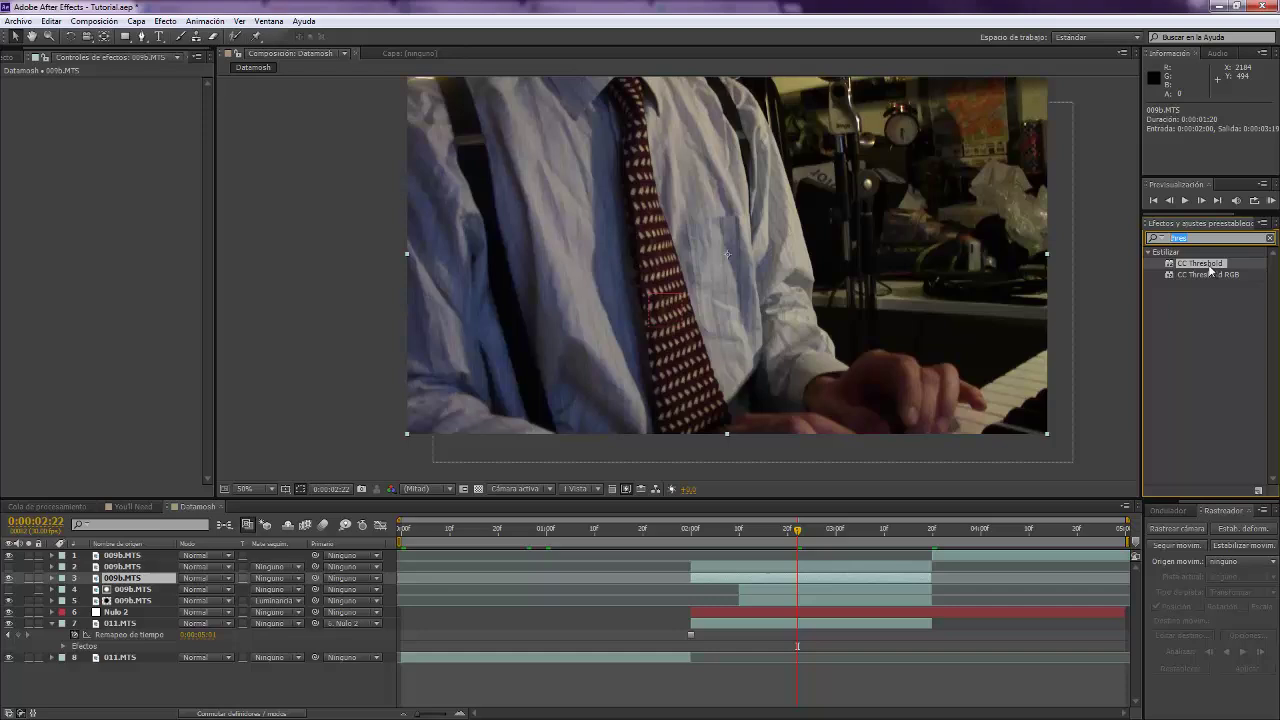
{"action": "left_click_drag", "start_coordinate": [1205, 264], "coordinate": [800, 578]}
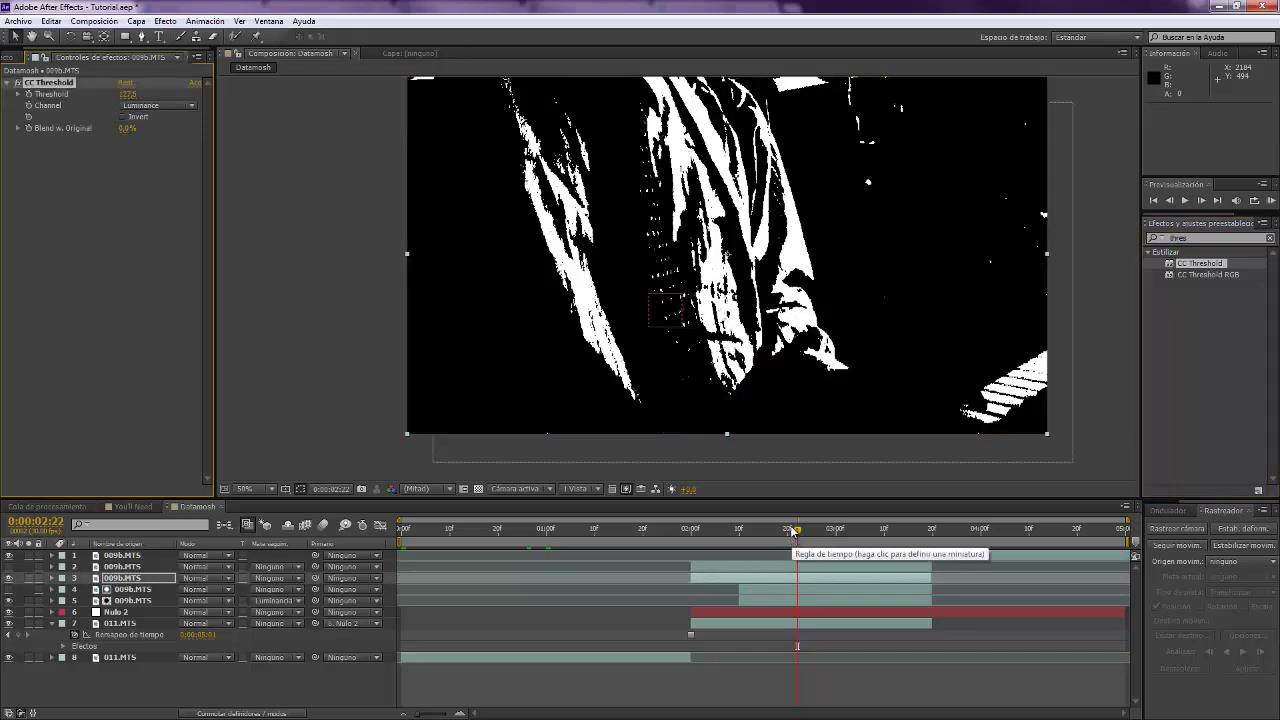
Split the new thresholded 009b.MTS layer at 0:00:02:20 and delete its earlier part
{"action": "left_click", "coordinate": [788, 530]}
{"action": "left_click", "coordinate": [797, 578]}
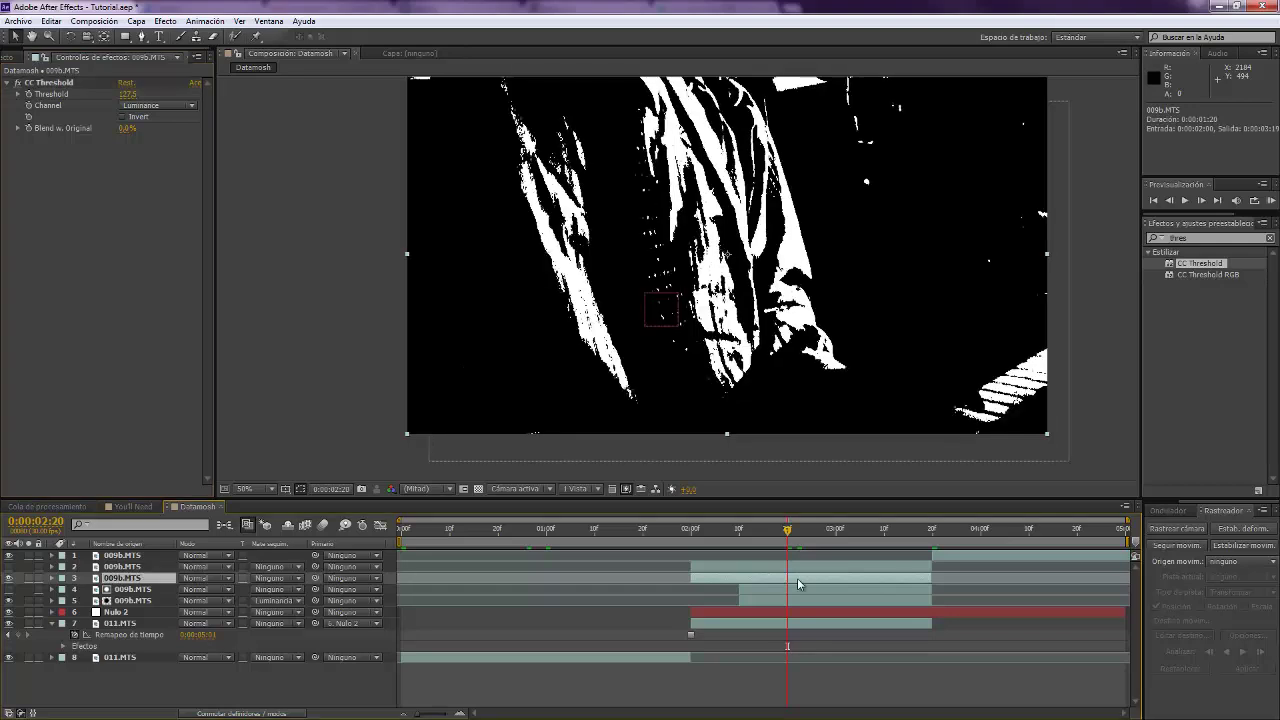
{"action": "key", "text": "ctrl+shift+d"}
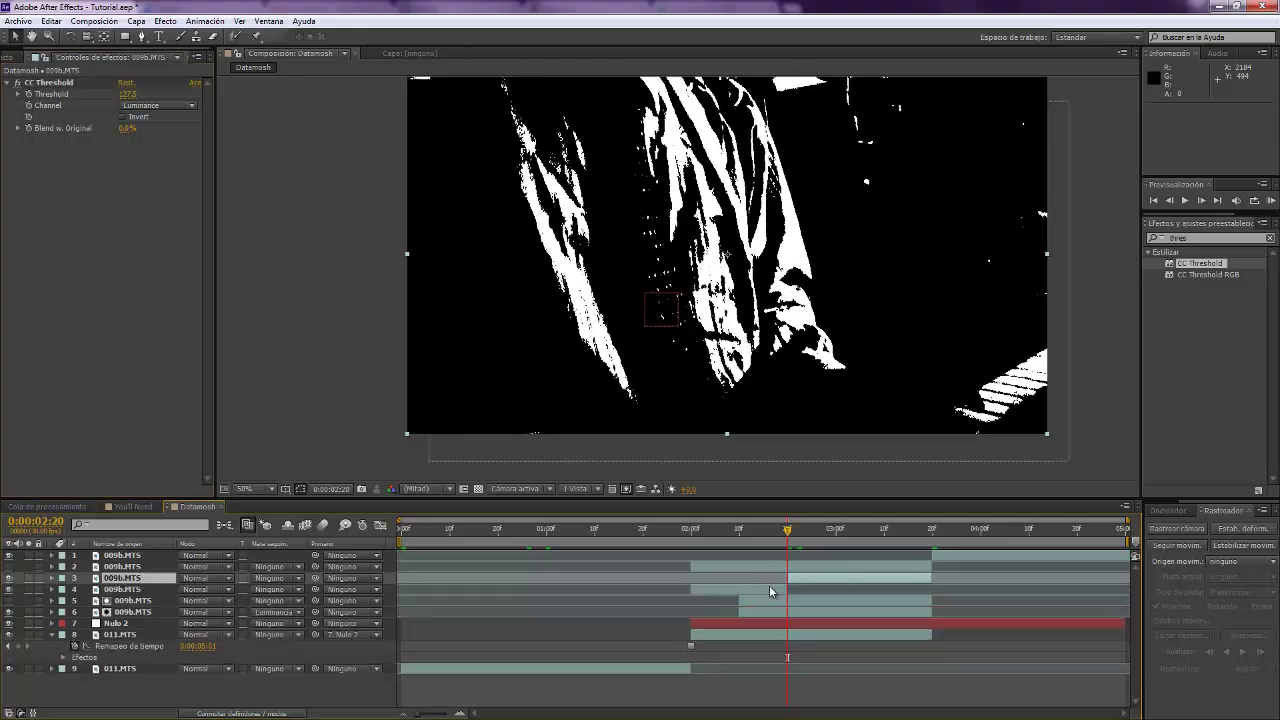
{"action": "left_click", "coordinate": [769, 590]}
{"action": "key", "text": "Delete"}
{"action": "left_click", "coordinate": [813, 582]}
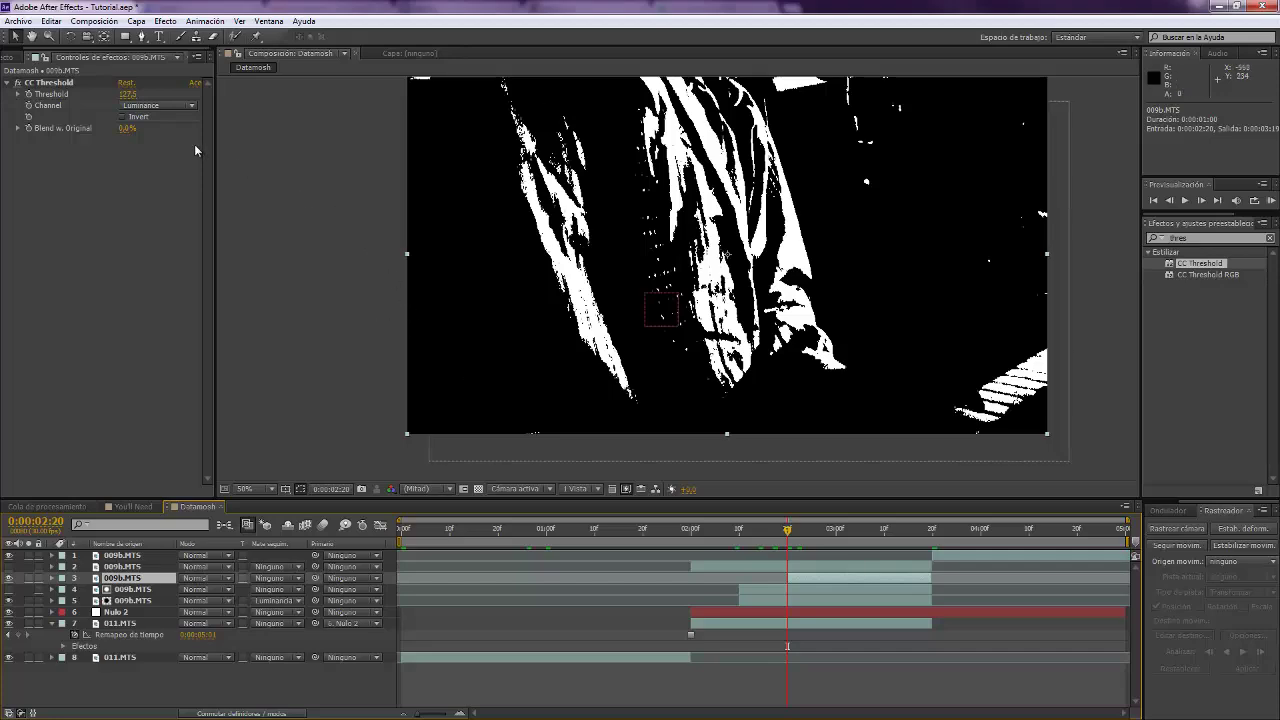
Lower the new layer's CC Threshold value until most of the frame is white, and set its channel to RGB
{"action": "left_click_drag", "start_coordinate": [113, 93], "coordinate": [97, 95]}
{"action": "left_click", "coordinate": [158, 106]}
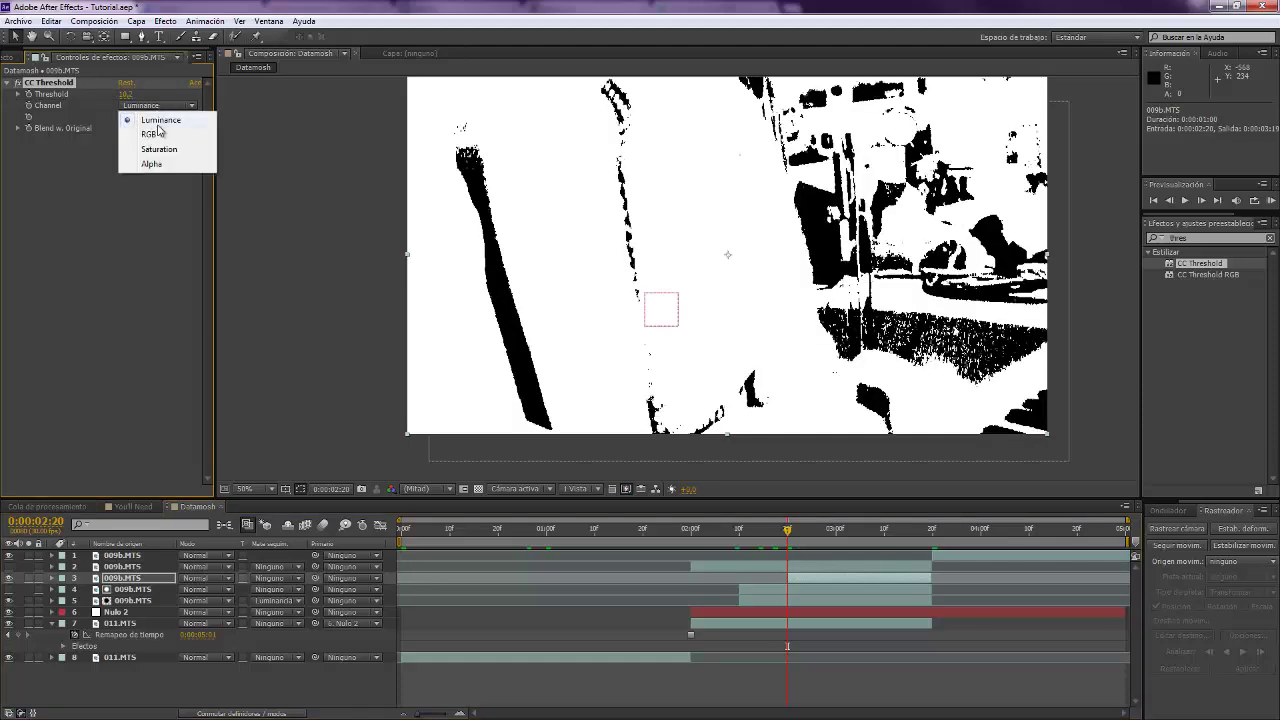
{"action": "left_click", "coordinate": [160, 136]}
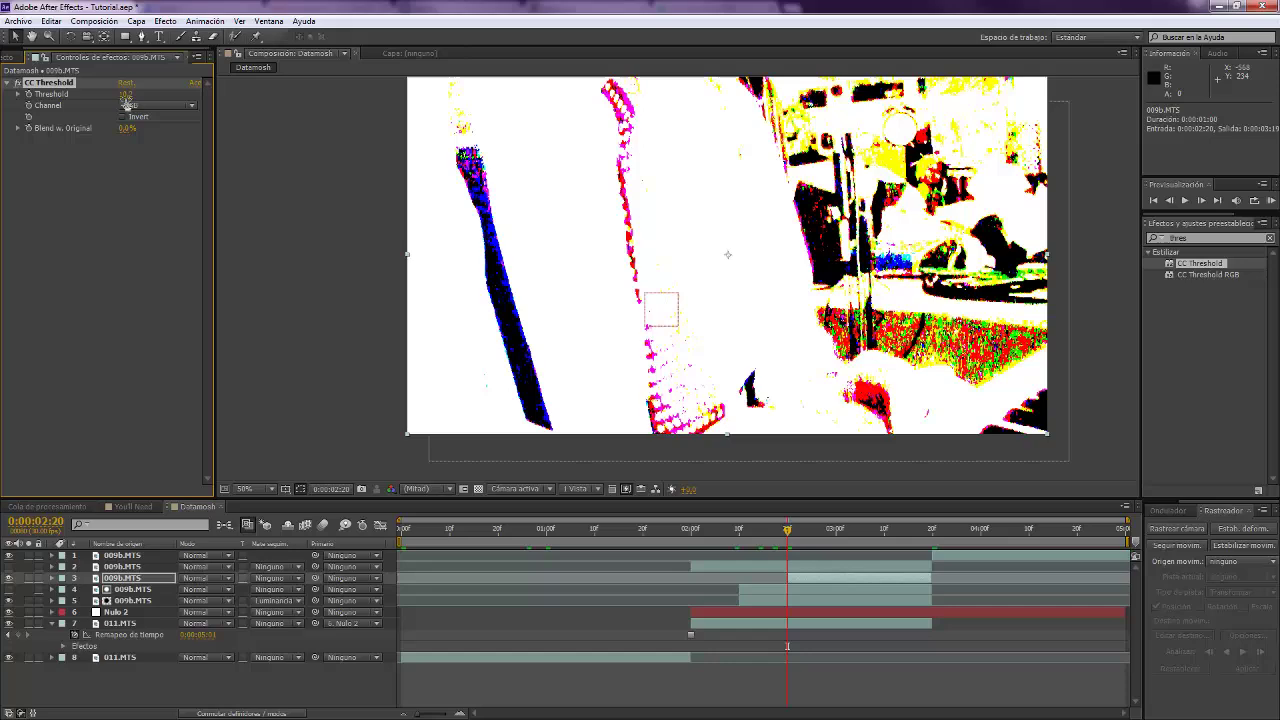
{"action": "left_click_drag", "start_coordinate": [124, 94], "coordinate": [123, 95]}
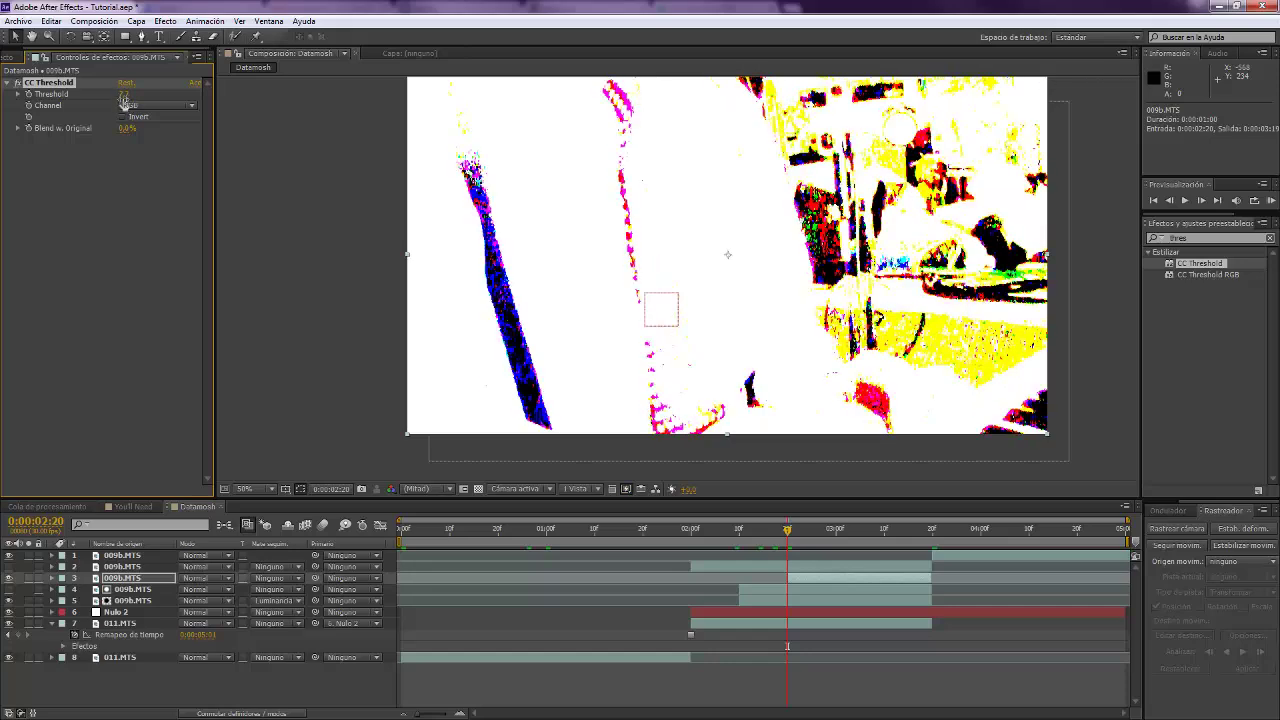
Set layer 3's CC Threshold value to 5 and change the layer's blending mode to Darken (Oscurecer)
{"action": "left_click", "coordinate": [123, 94]}
{"action": "type", "text": "5"}
{"action": "key", "text": "Return"}
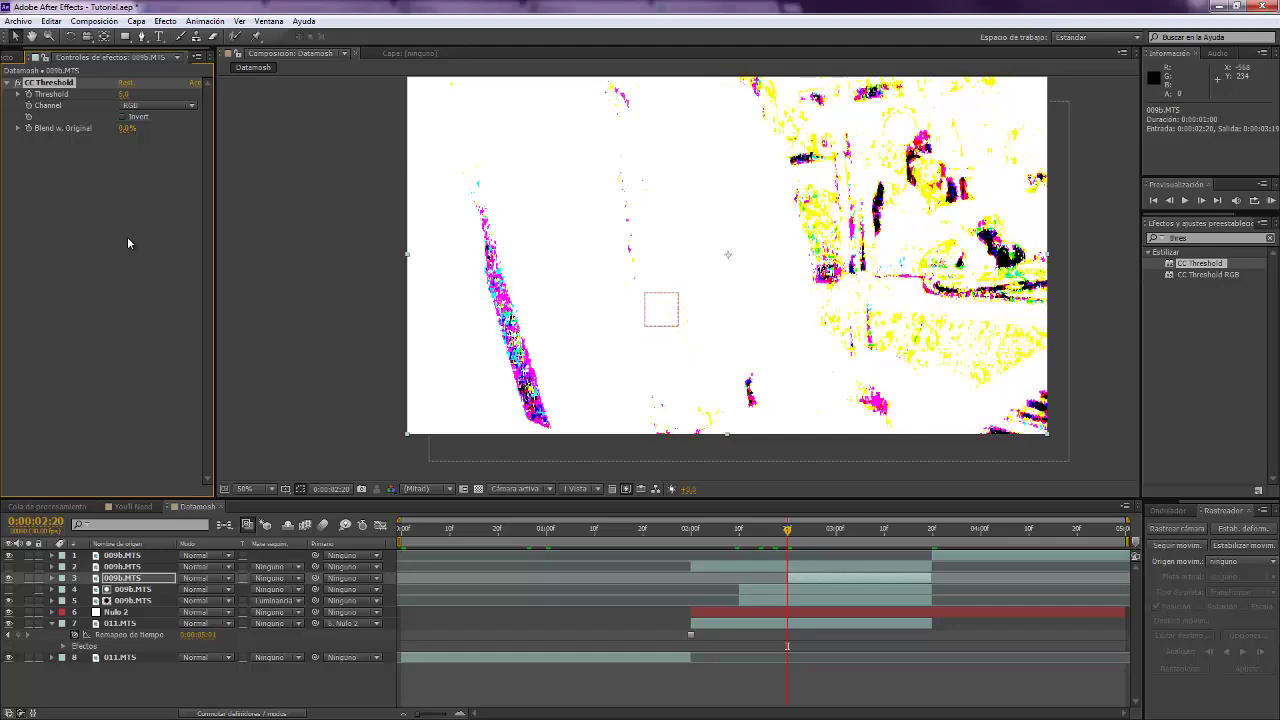
{"action": "left_click", "coordinate": [127, 242]}
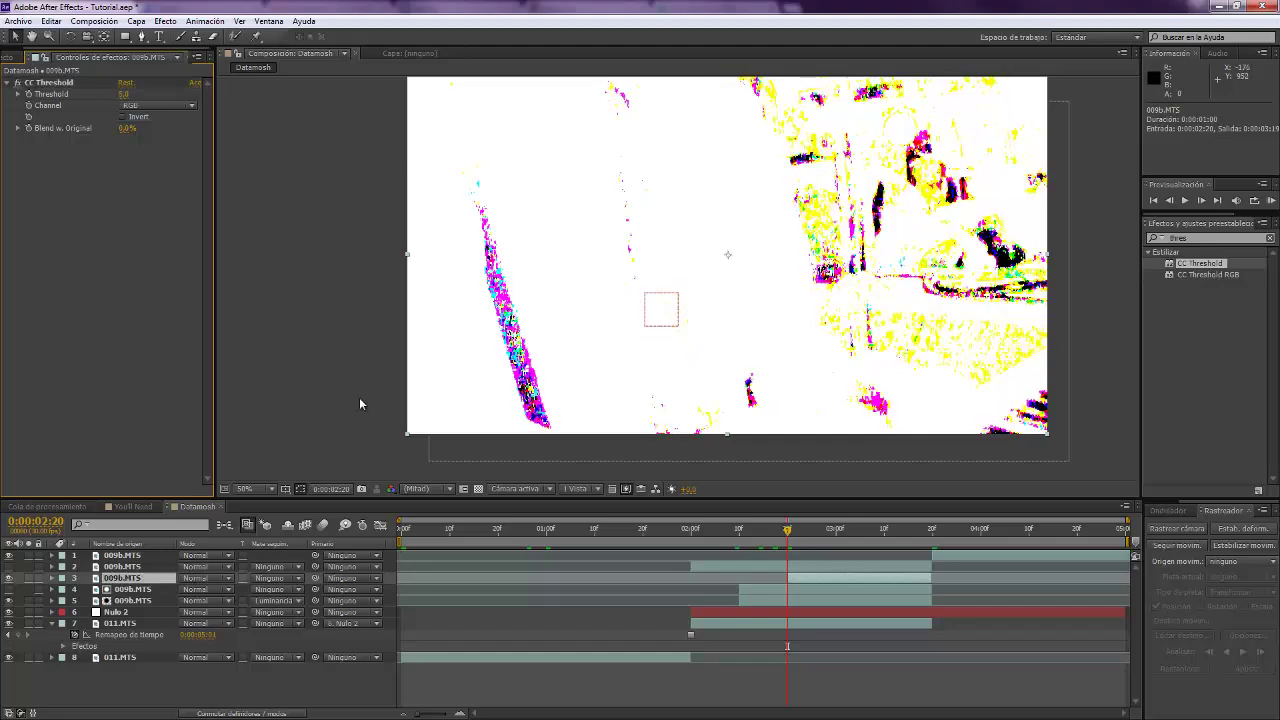
{"action": "left_click", "coordinate": [205, 578]}
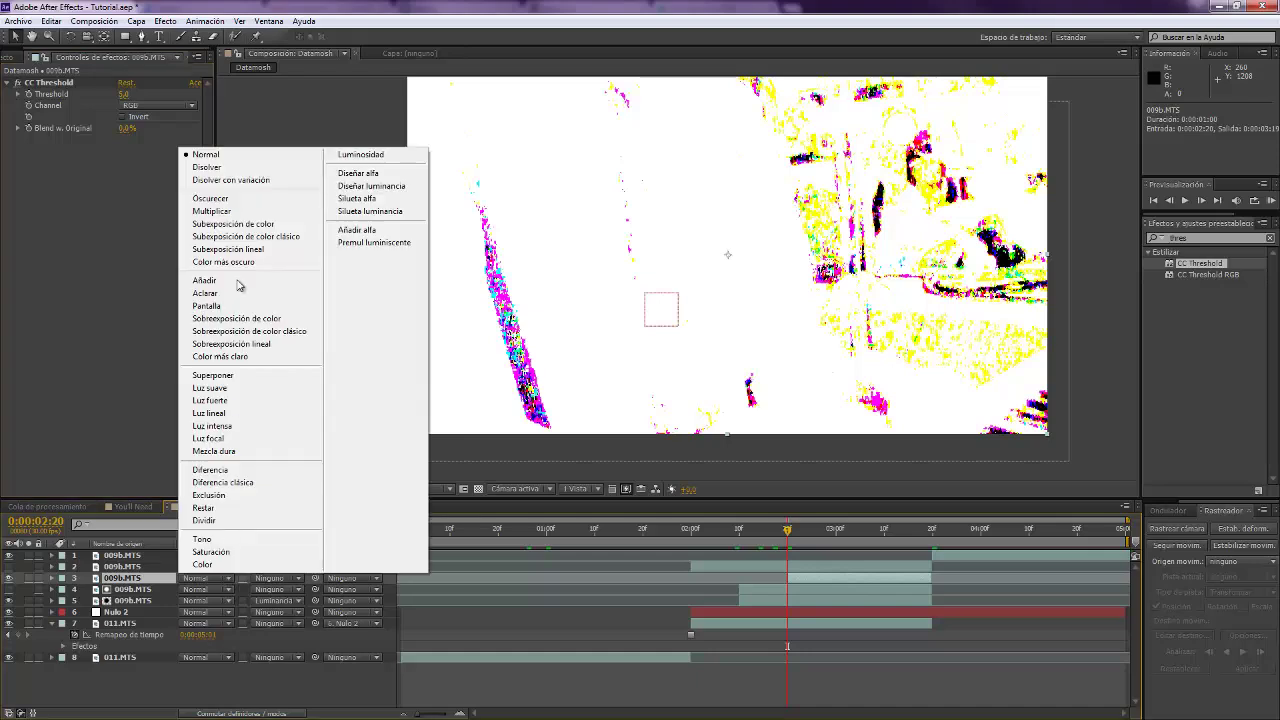
{"action": "left_click", "coordinate": [228, 205]}
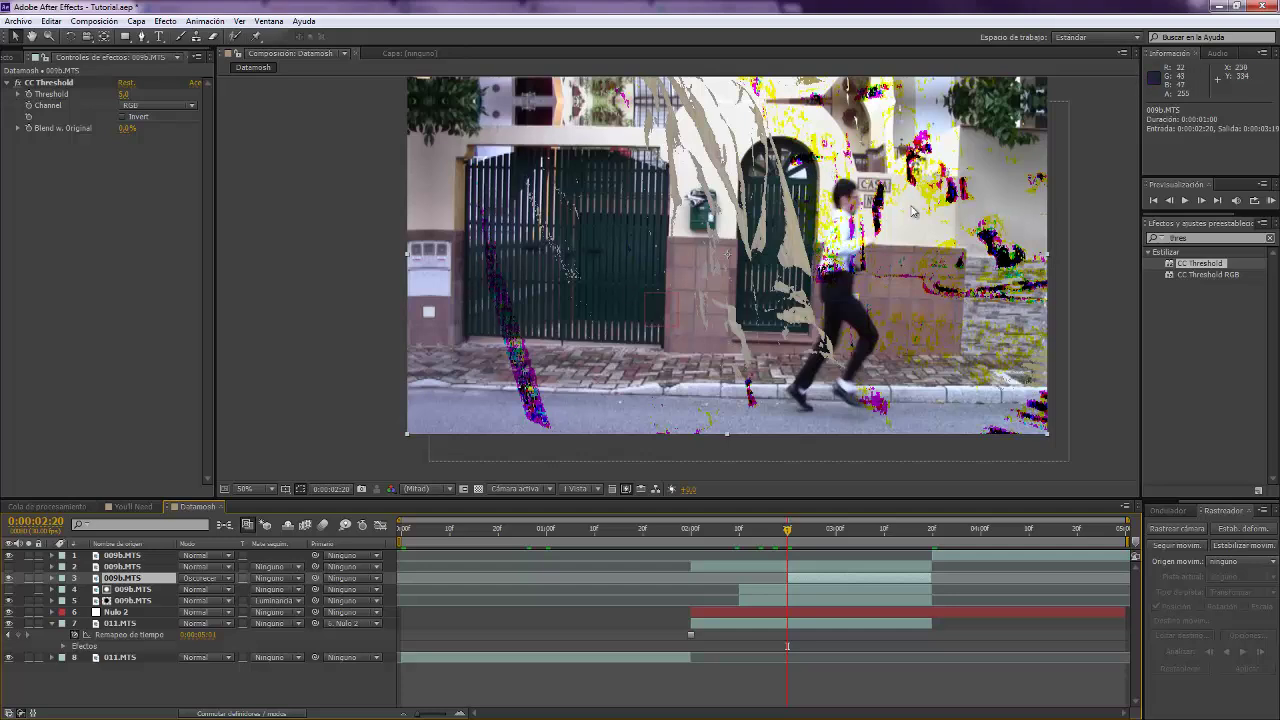
Keyframe layer 3's CC Threshold at 0:00:03:04 and raise the threshold sharply one frame further on, at 0:00:03:05
{"action": "left_click", "coordinate": [861, 535]}
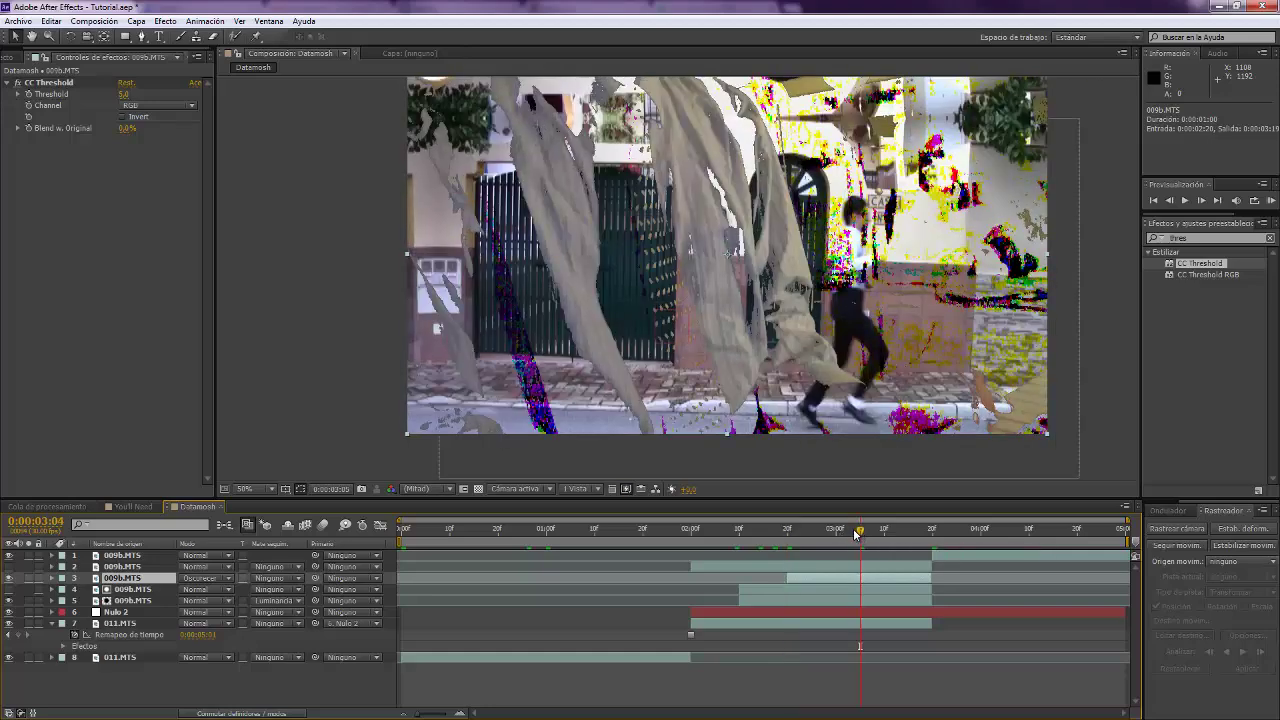
{"action": "left_click", "coordinate": [855, 535]}
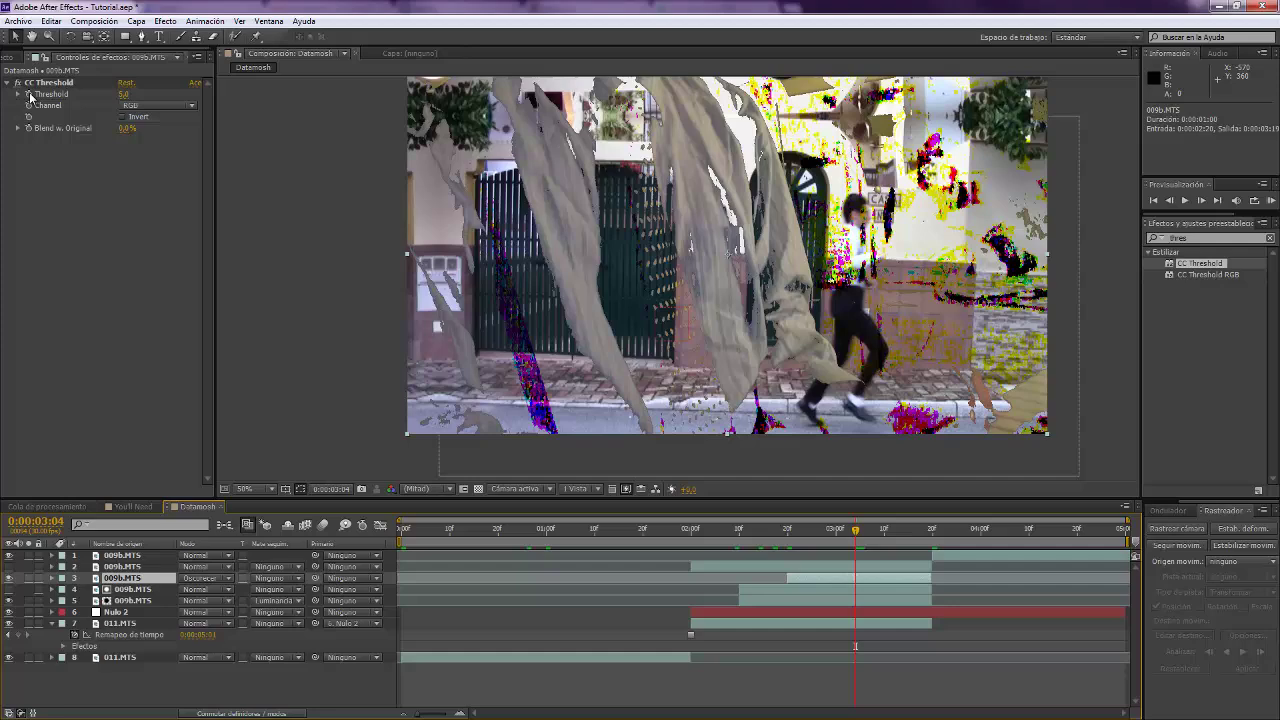
{"action": "left_click", "coordinate": [30, 96]}
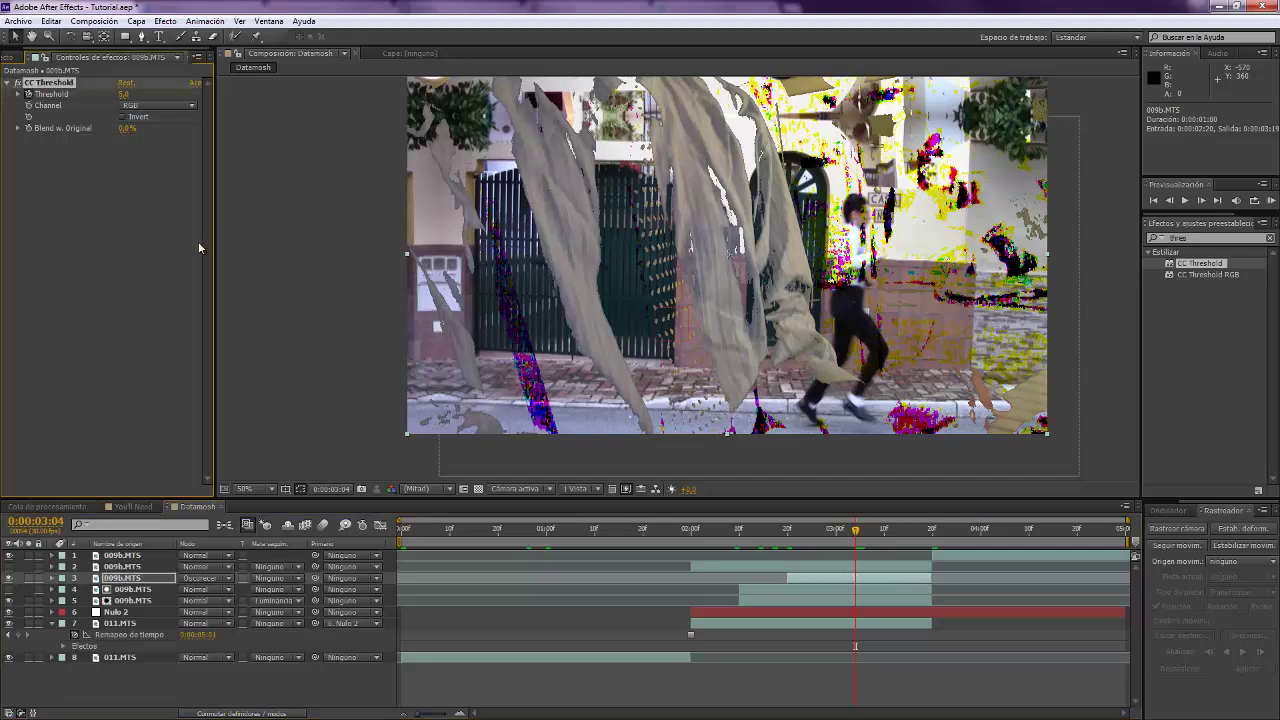
{"action": "key", "text": "Page_Down"}
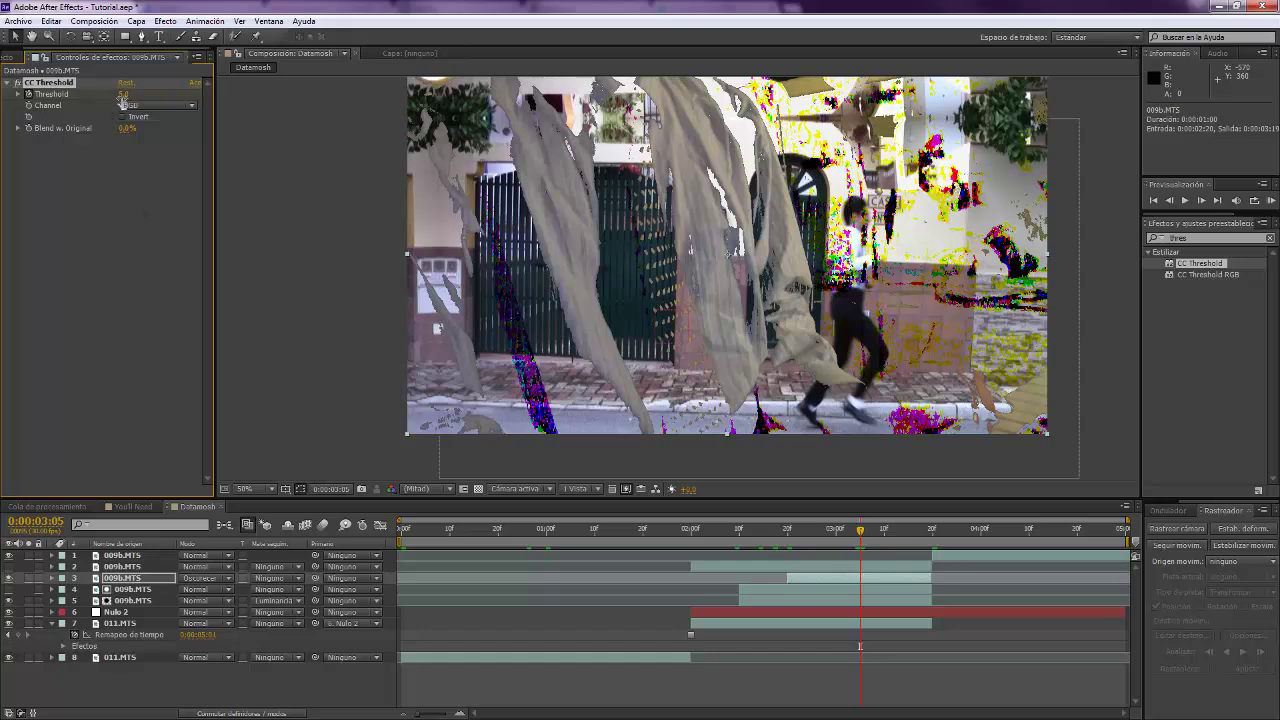
{"action": "left_click_drag", "start_coordinate": [124, 94], "coordinate": [160, 94]}
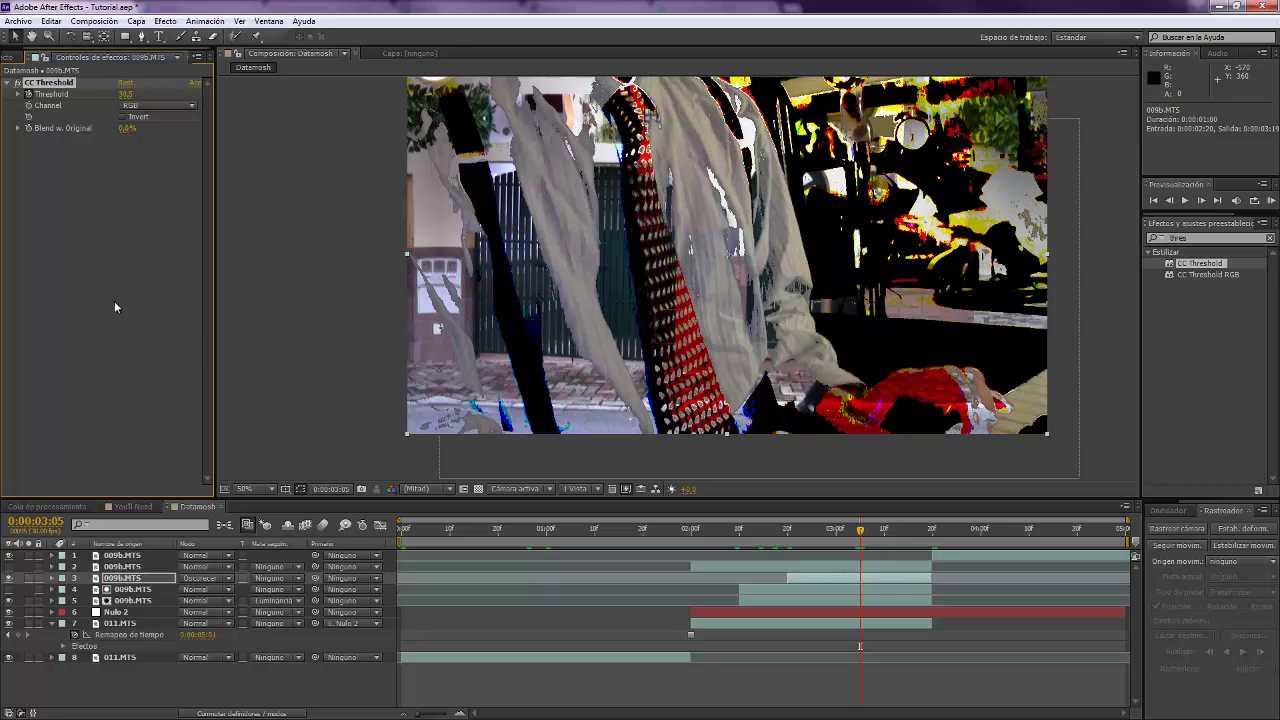
{"action": "left_click", "coordinate": [114, 300]}
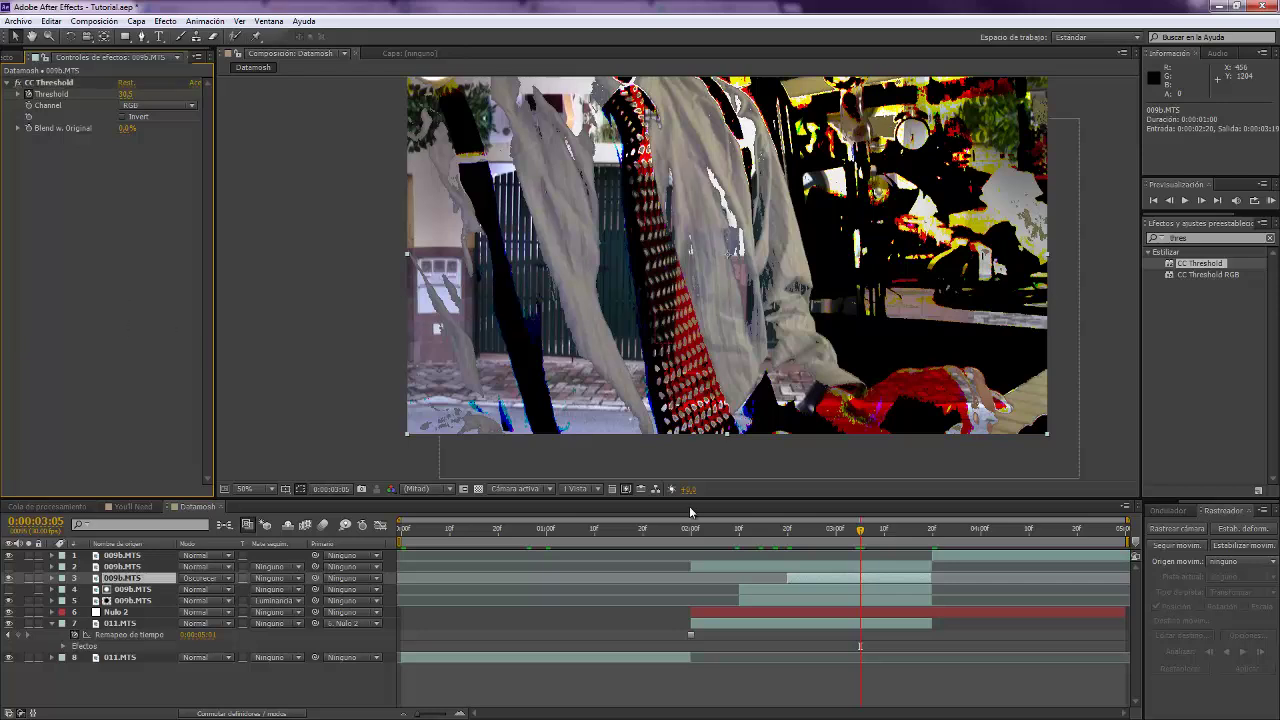
Expand the luma matte on layer 4 and lower its CC Threshold value at 0:00:03:01 to reveal more footage
{"action": "left_click", "coordinate": [878, 590]}
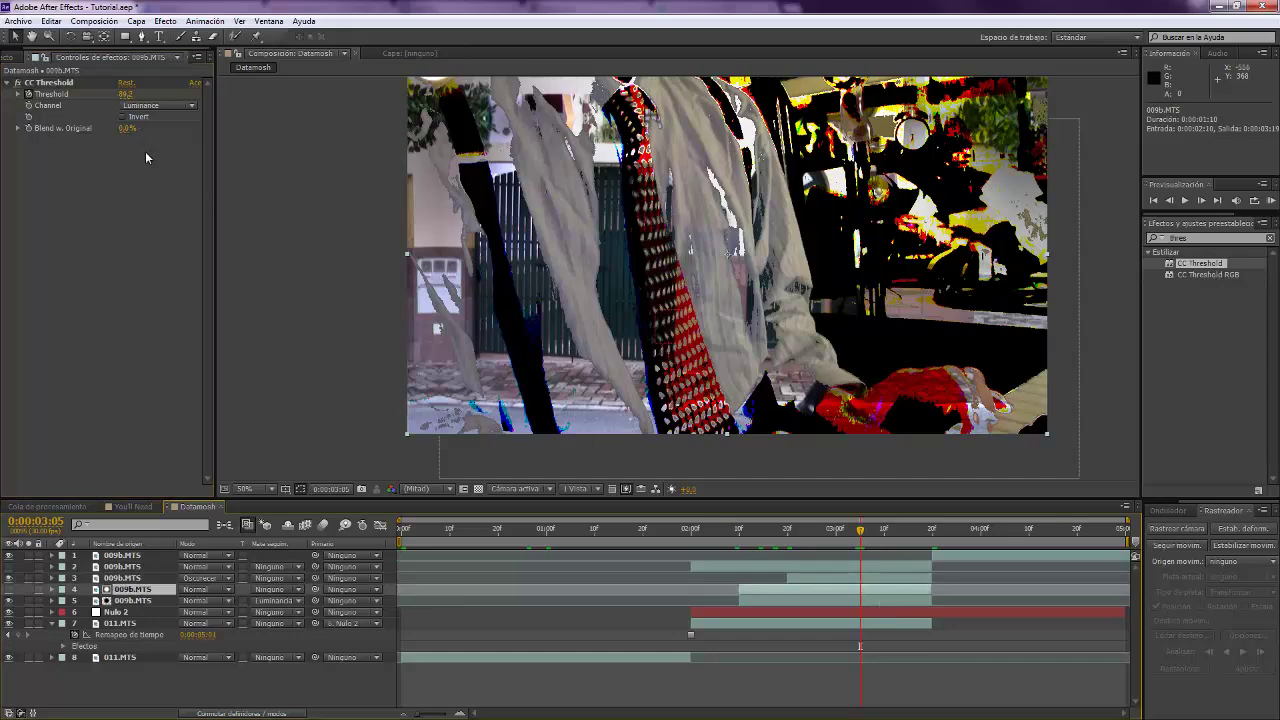
{"action": "key", "text": "Page_Up"}
{"action": "key", "text": "Page_Down"}
{"action": "left_click", "coordinate": [51, 590]}
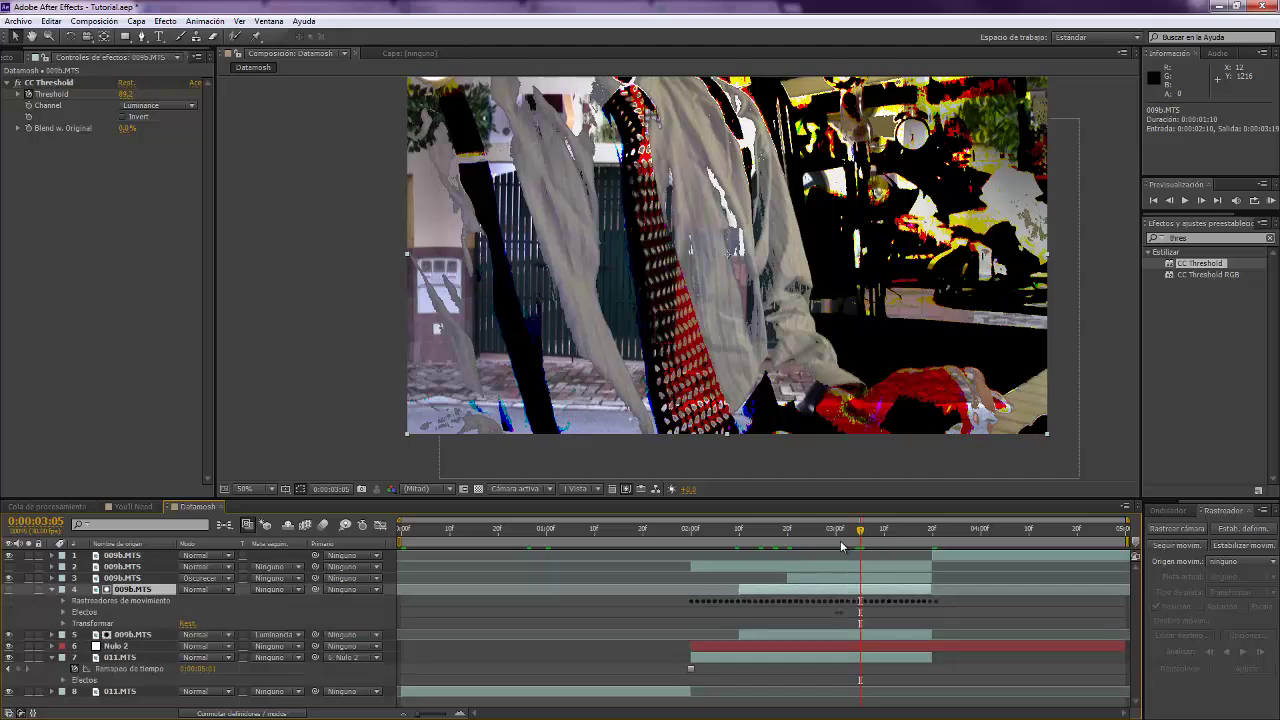
{"action": "left_click", "coordinate": [841, 530]}
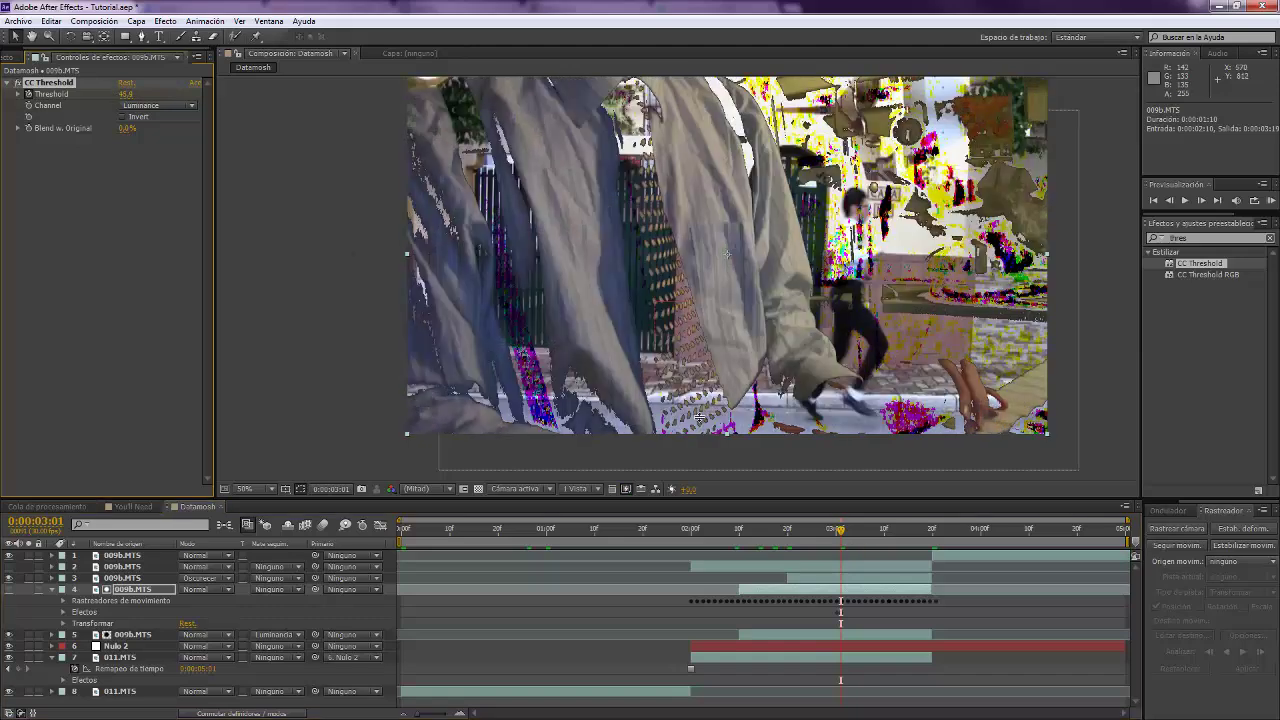
Review the threshold transition at several frames around 0:00:03:00 and collapse the expanded properties of the matte and frozen 011.MTS layers
{"action": "left_click", "coordinate": [865, 533]}
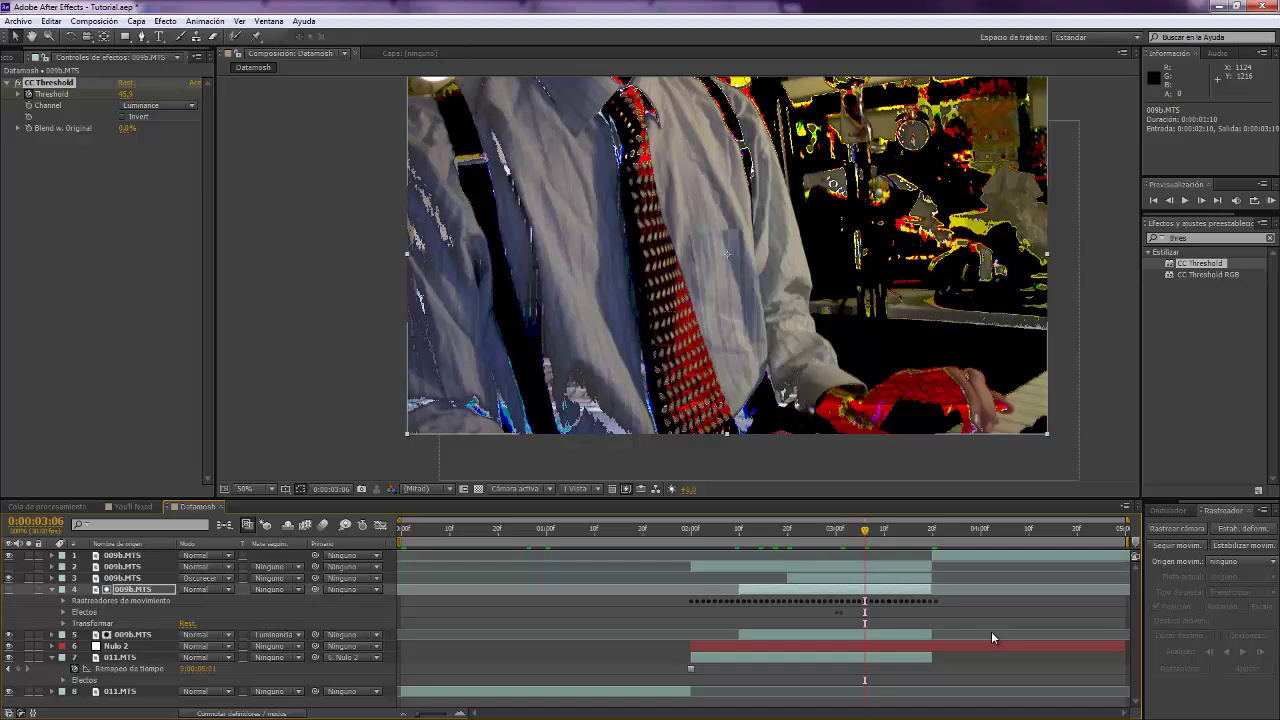
{"action": "left_click", "coordinate": [998, 613]}
{"action": "left_click", "coordinate": [903, 535]}
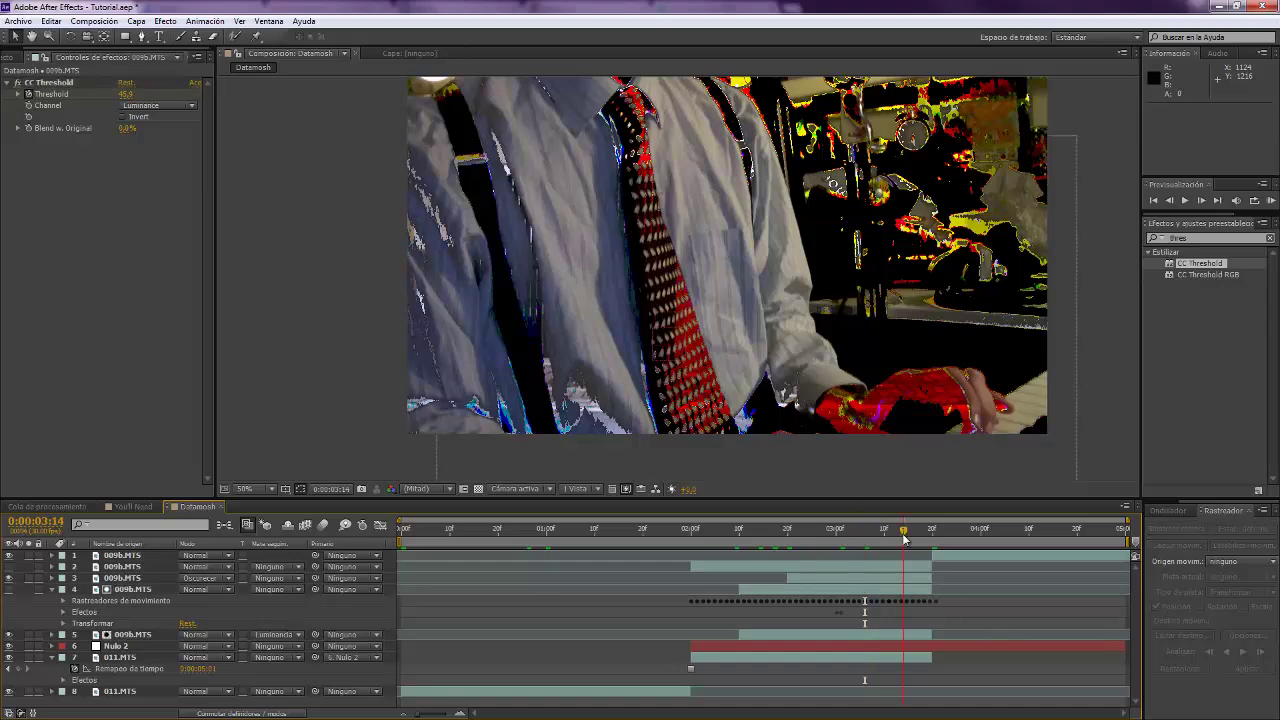
{"action": "left_click_drag", "start_coordinate": [845, 535], "coordinate": [810, 537]}
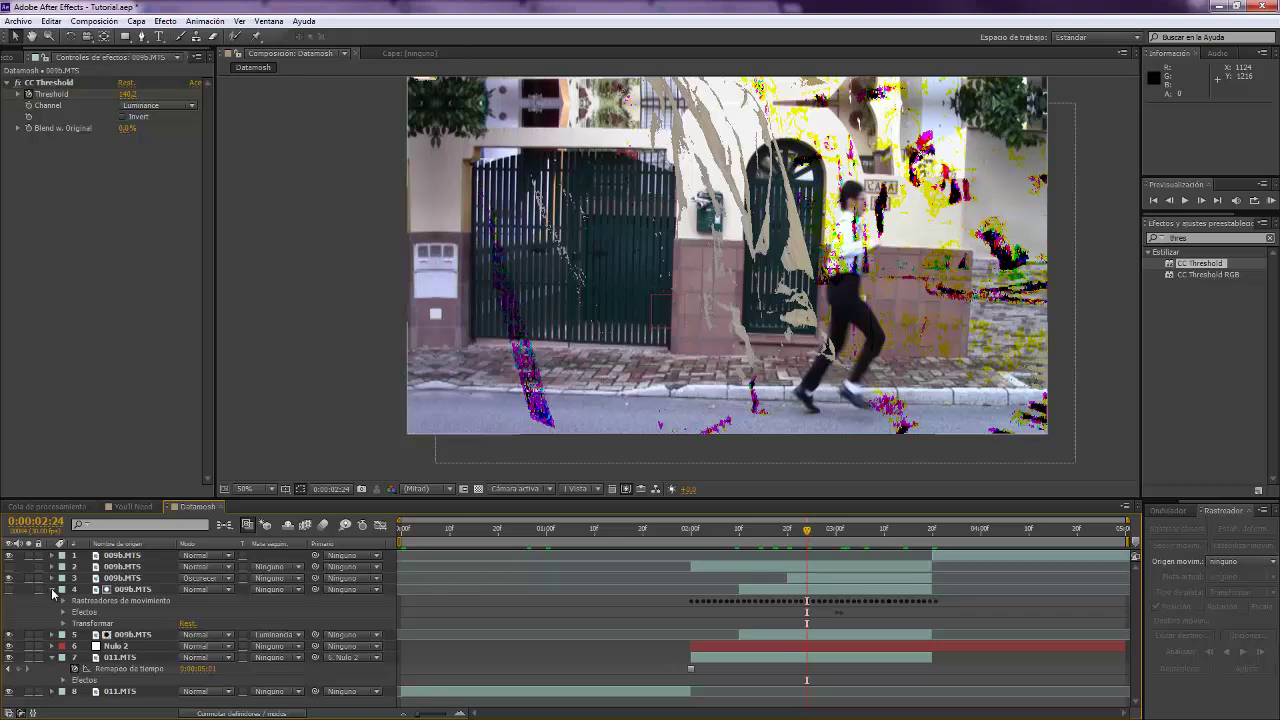
{"action": "left_click", "coordinate": [53, 592]}
{"action": "left_click", "coordinate": [53, 624]}
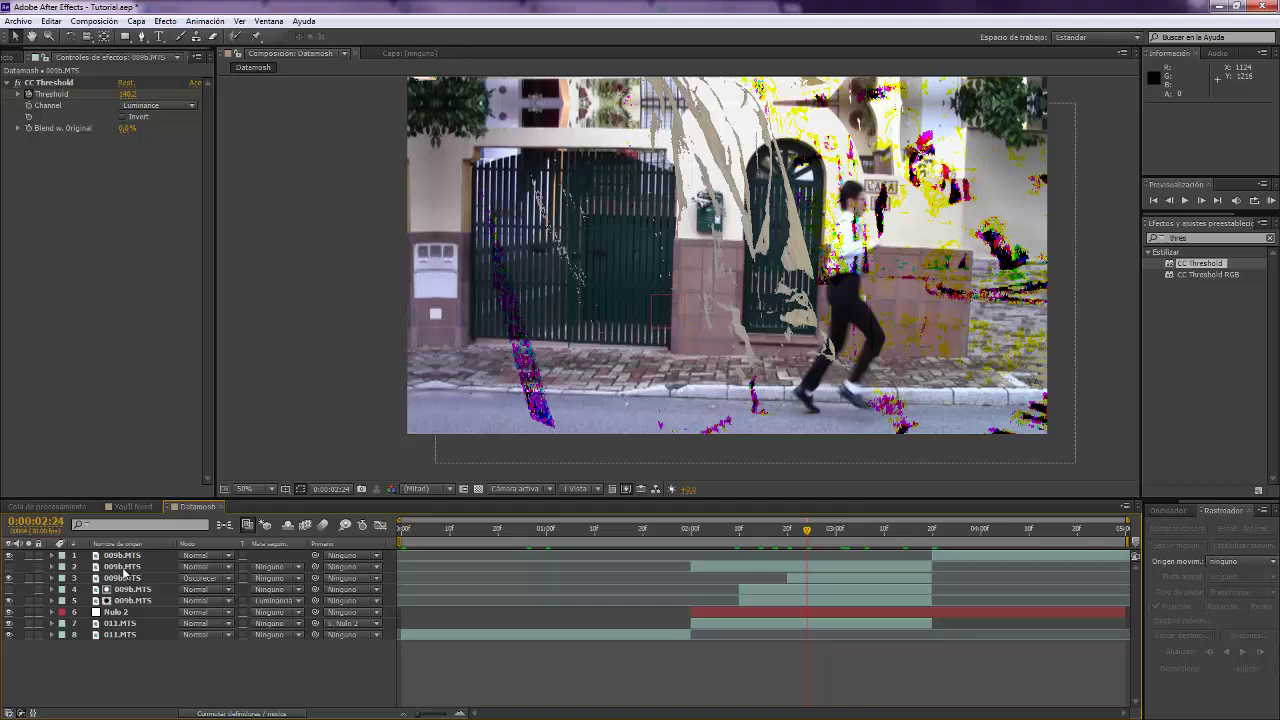
Check the hidden 009b.MTS segment on layer 2 by briefly toggling its visibility
{"action": "left_click", "coordinate": [122, 567]}
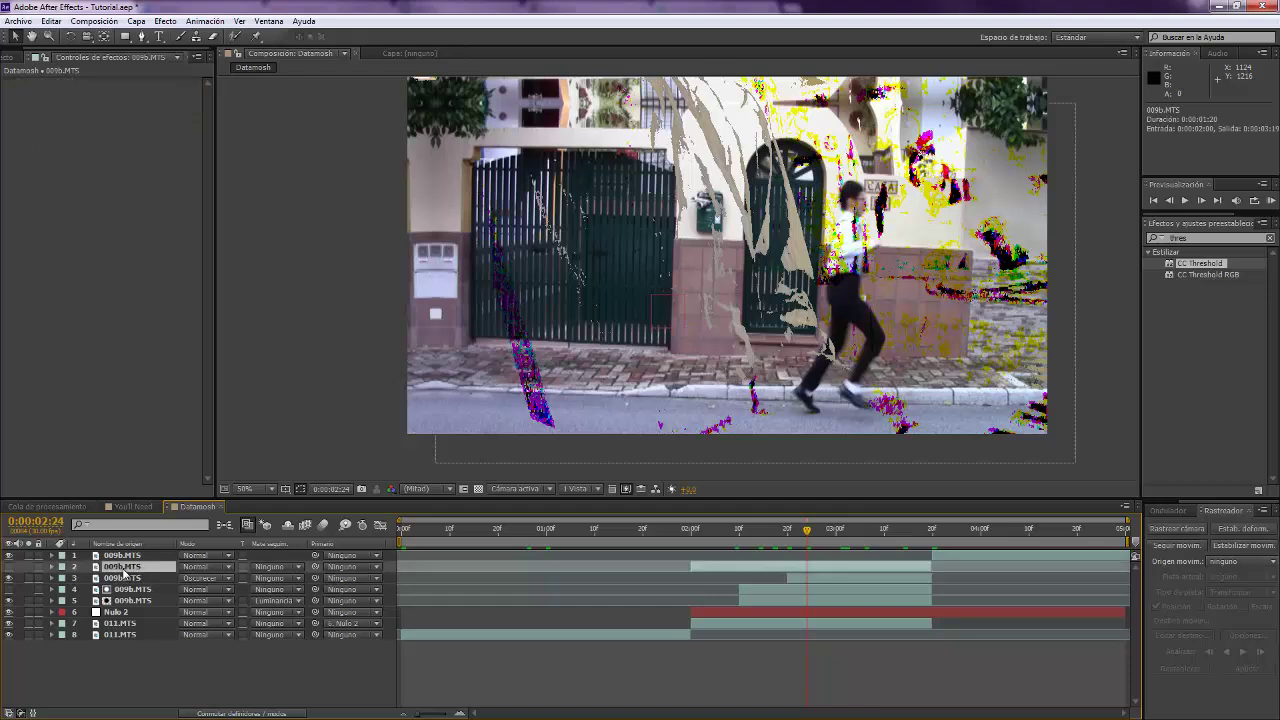
{"action": "left_click", "coordinate": [8, 567]}
{"action": "left_click", "coordinate": [8, 567]}
Create a new adjustment layer and place it between Nulo 2 and the frozen 011.MTS layer
{"action": "left_click", "coordinate": [136, 21]}
{"action": "mouse_move", "coordinate": [158, 36]}
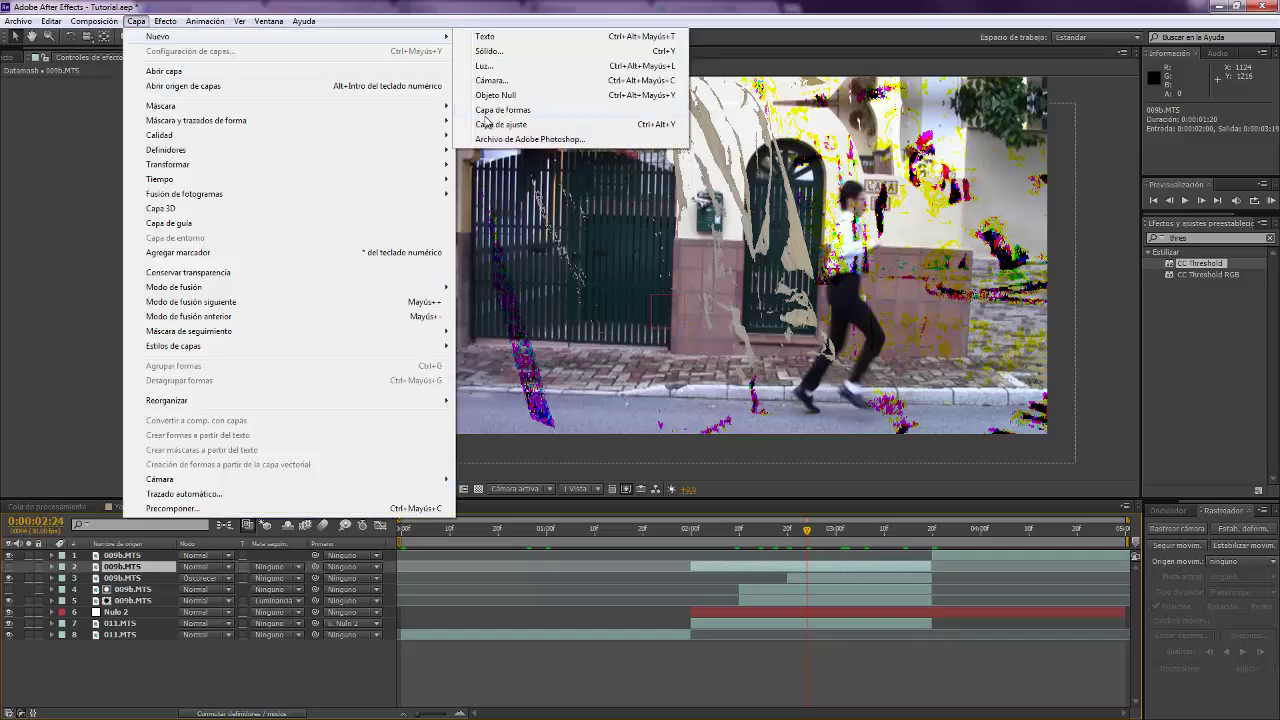
{"action": "left_click", "coordinate": [486, 124]}
{"action": "left_click_drag", "start_coordinate": [138, 557], "coordinate": [130, 630]}
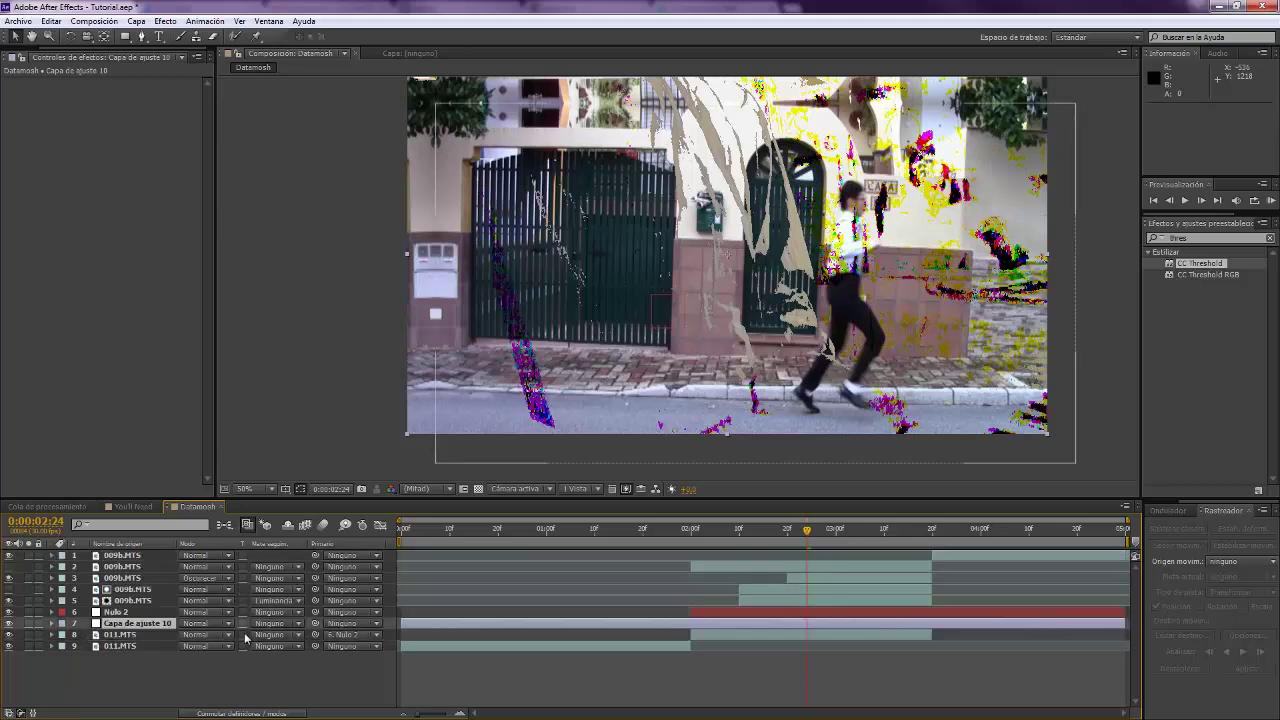
Find the Displacement Map effect by searching for "mapa" and apply it to the new adjustment layer
{"action": "left_click", "coordinate": [713, 633]}
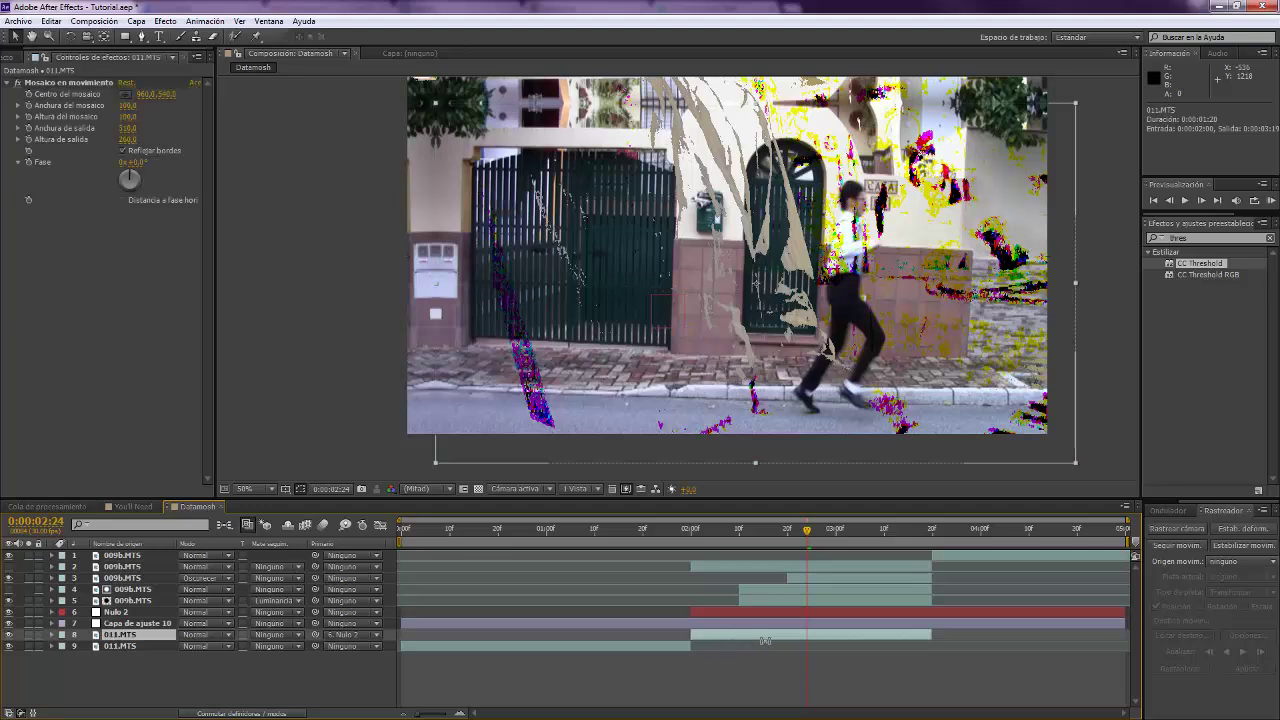
{"action": "left_click", "coordinate": [761, 623]}
{"action": "left_click_drag", "start_coordinate": [1192, 238], "coordinate": [1035, 230]}
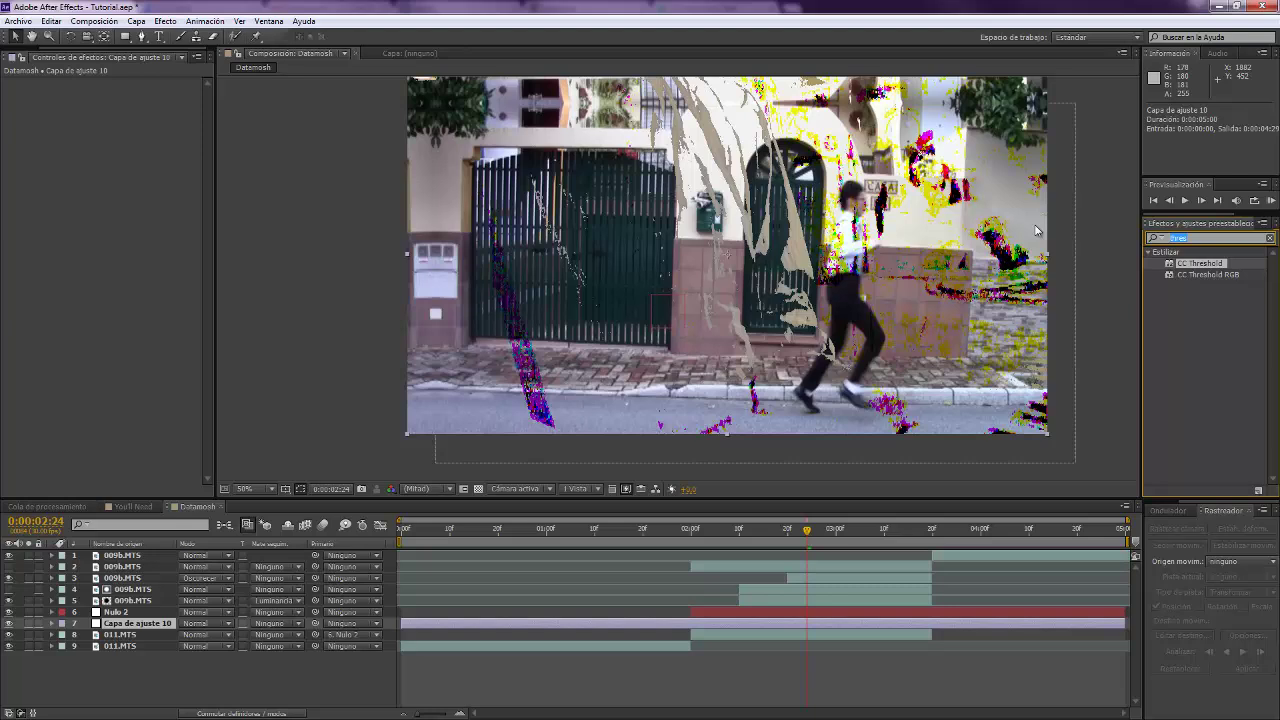
{"action": "type", "text": "mapa"}
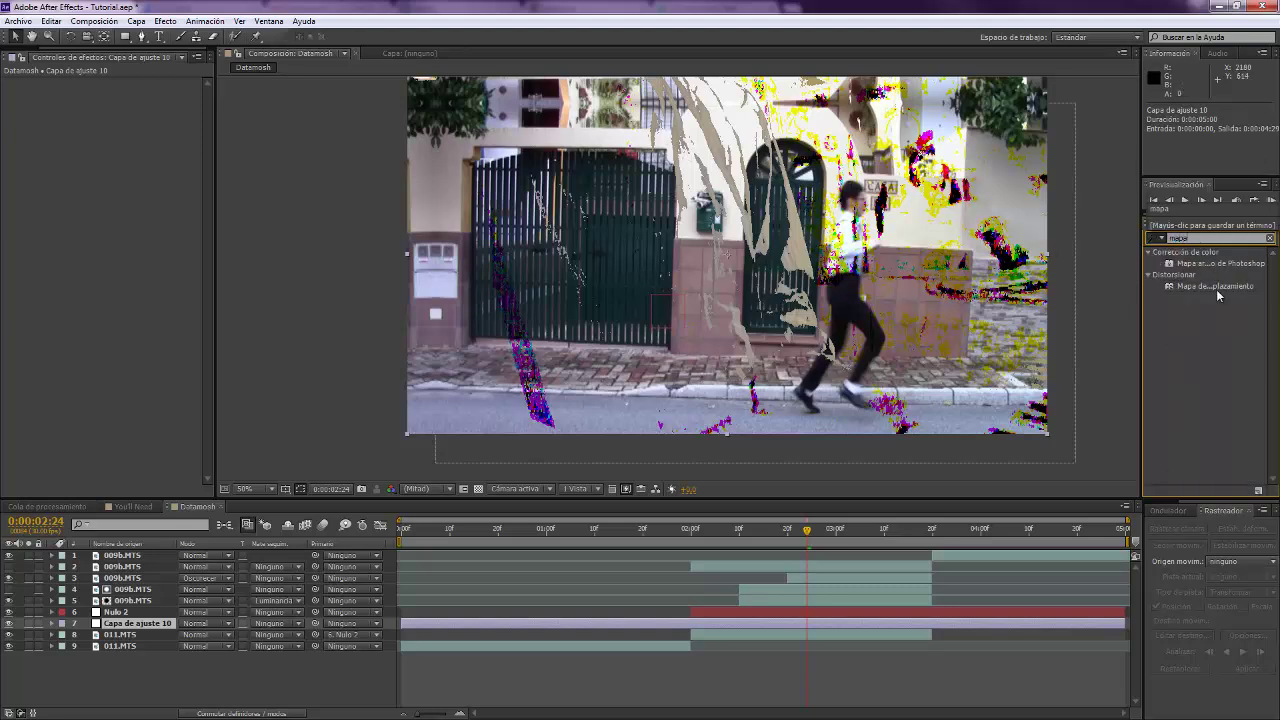
{"action": "left_click_drag", "start_coordinate": [1216, 289], "coordinate": [818, 625]}
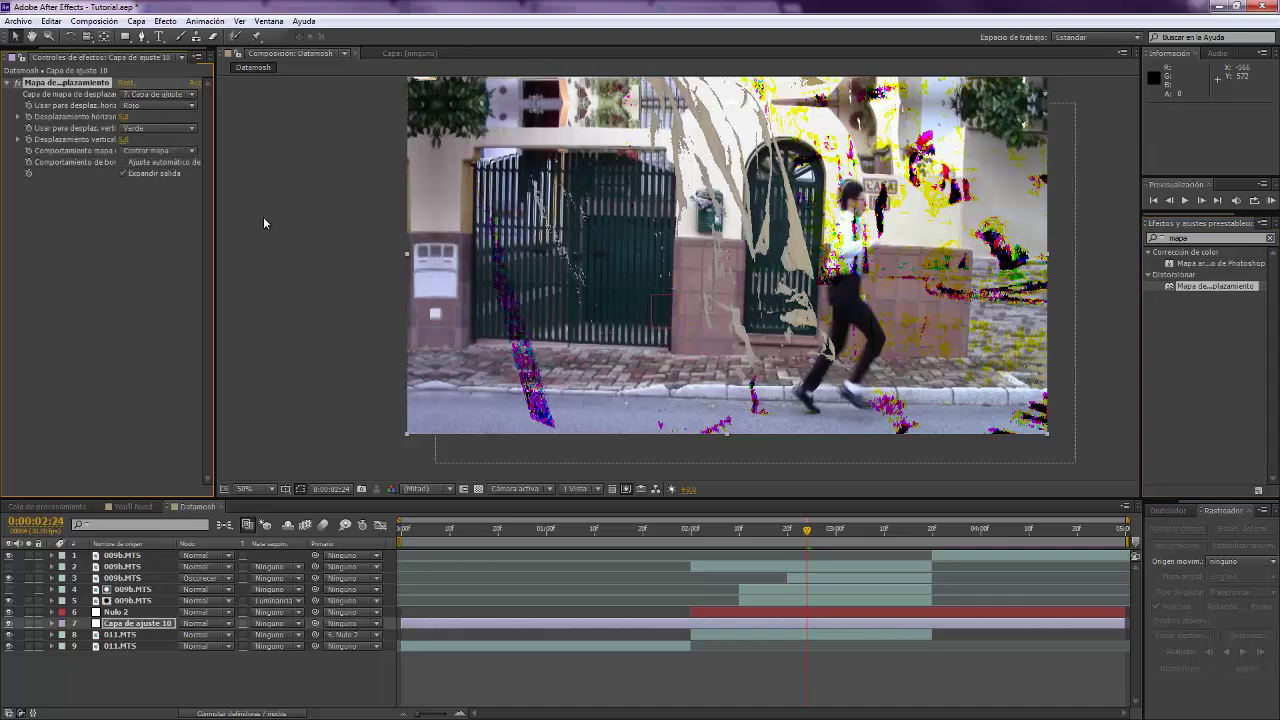
Go to 0:00:02:00 and solo the adjustment layer and the frozen 011.MTS layer beneath it
{"action": "left_click", "coordinate": [690, 533]}
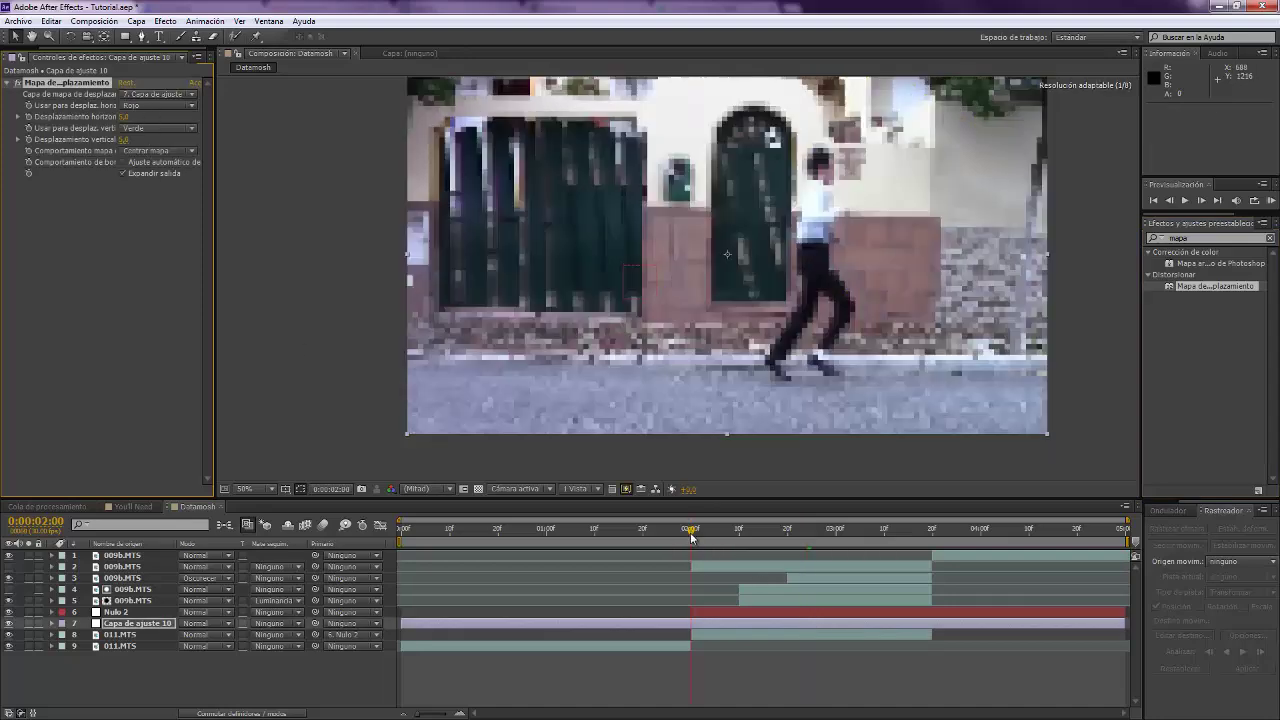
{"action": "left_click", "coordinate": [28, 623]}
{"action": "left_click", "coordinate": [28, 634]}
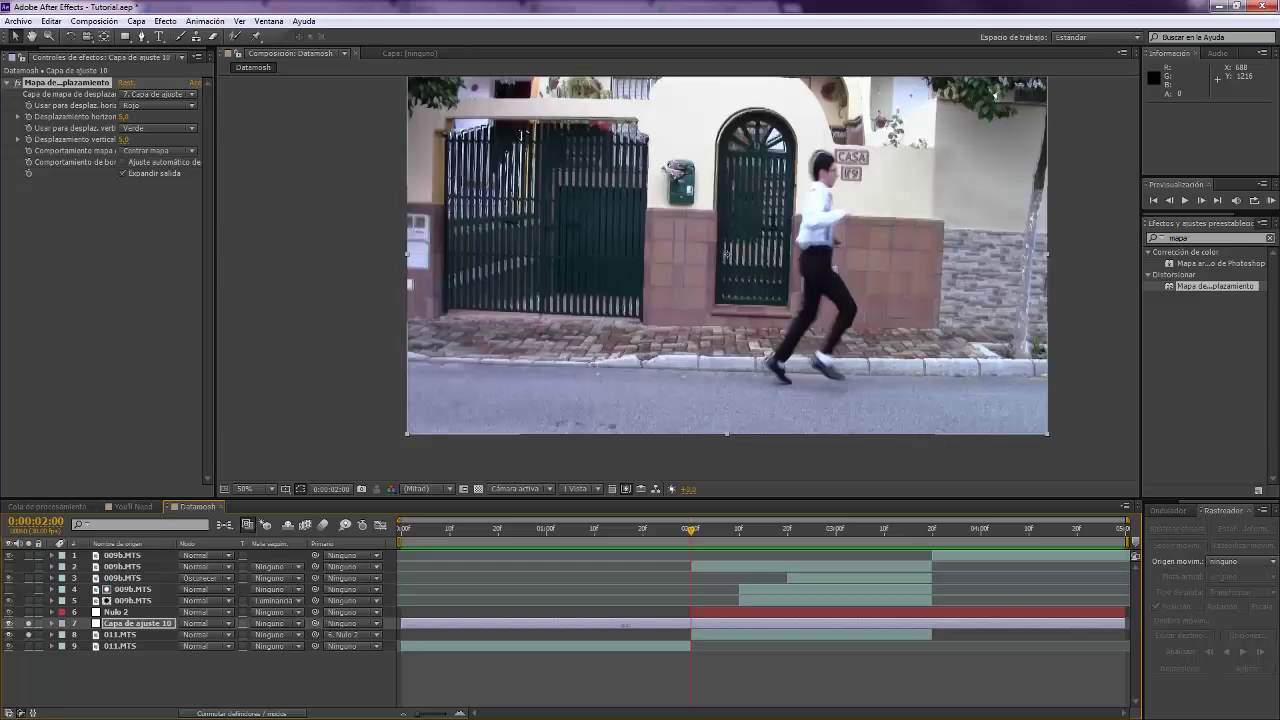
Set the adjustment layer's displacement map source to 2. 009b.MTS and select that hidden layer for reference
{"action": "left_click", "coordinate": [711, 623]}
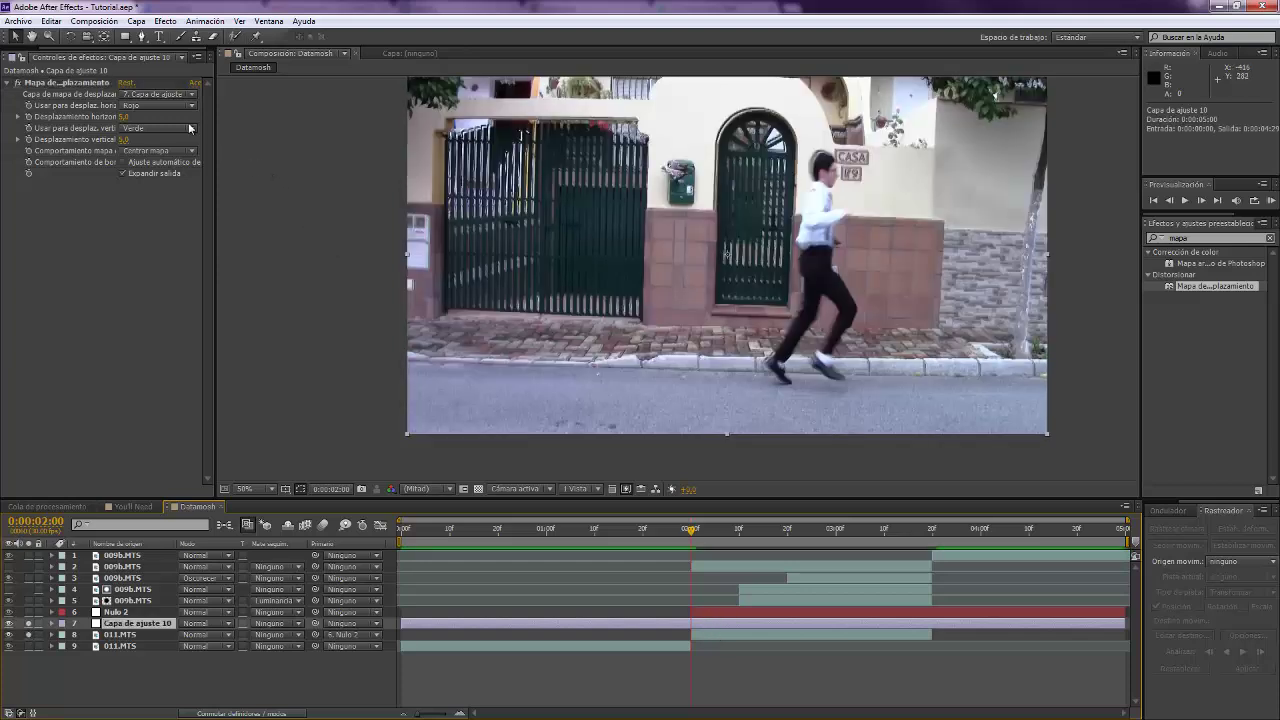
{"action": "left_click", "coordinate": [180, 96]}
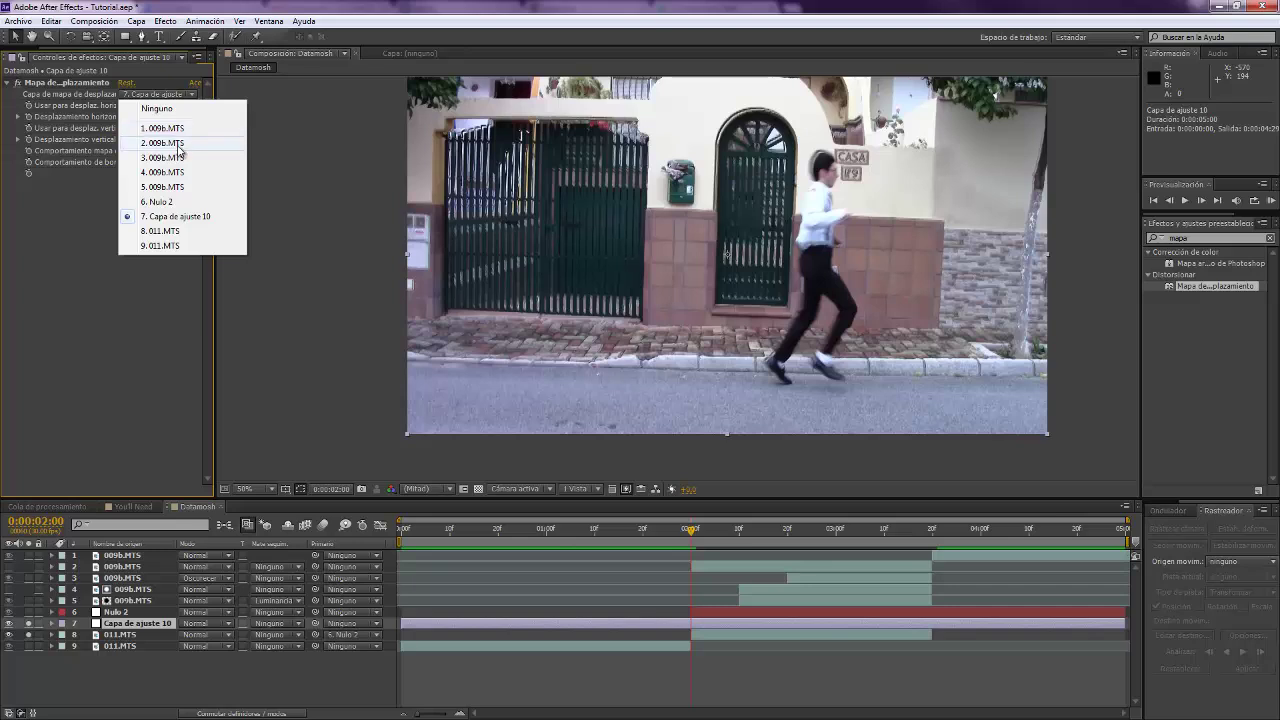
{"action": "left_click", "coordinate": [180, 145]}
{"action": "left_click", "coordinate": [716, 564]}
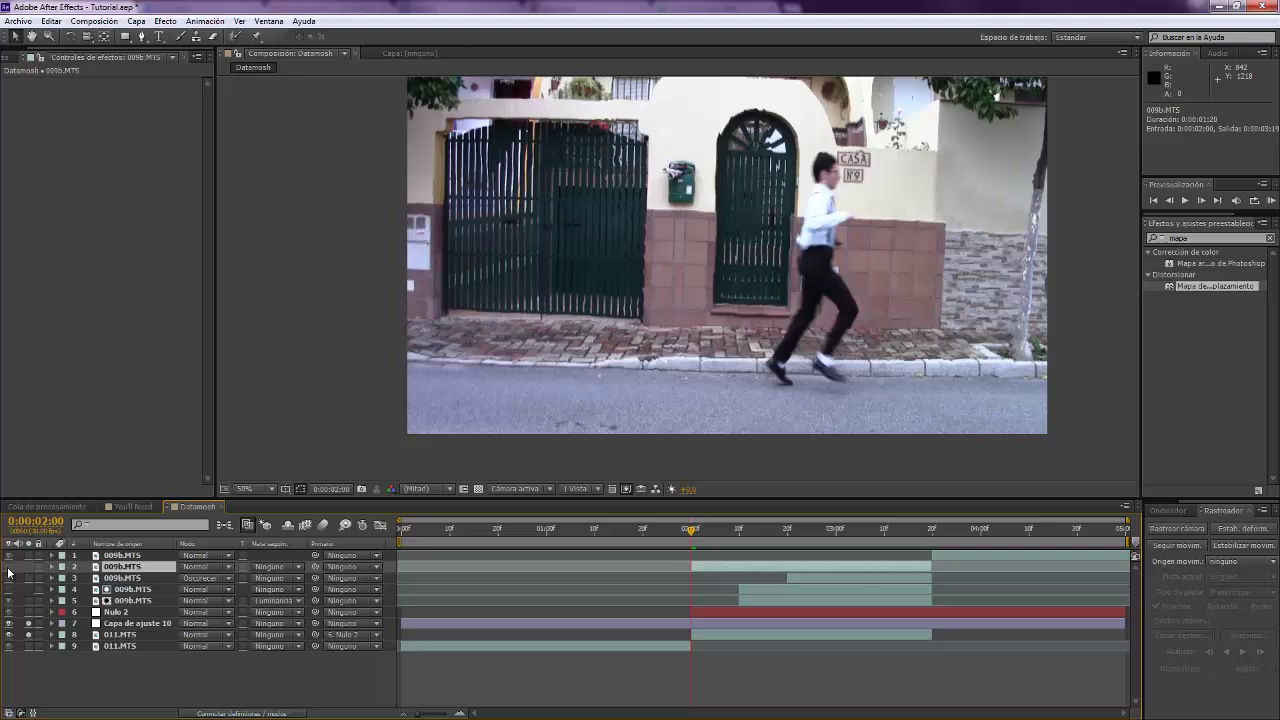
Set both the horizontal and vertical displacement channels of the adjustment layer's Displacement Map to Luminance (Luminancia)
{"action": "left_click", "coordinate": [767, 624]}
{"action": "left_click", "coordinate": [165, 107]}
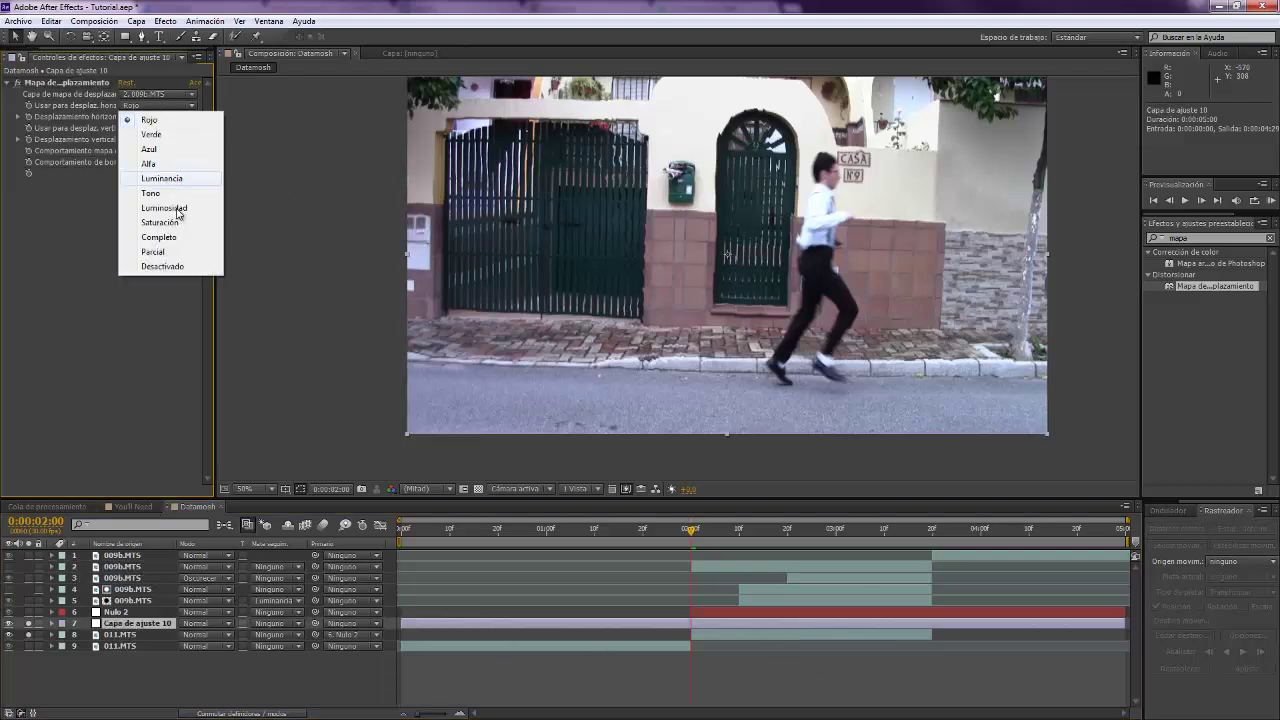
{"action": "left_click", "coordinate": [175, 178]}
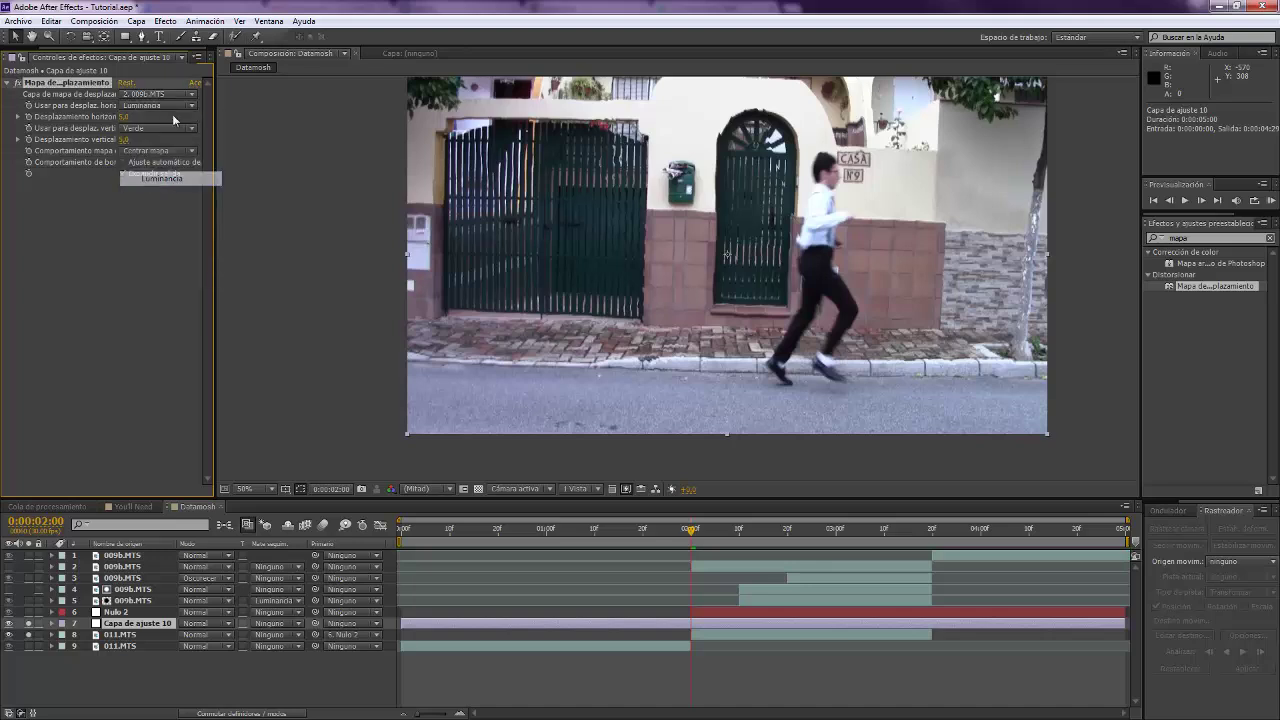
{"action": "left_click", "coordinate": [174, 131]}
{"action": "left_click", "coordinate": [177, 203]}
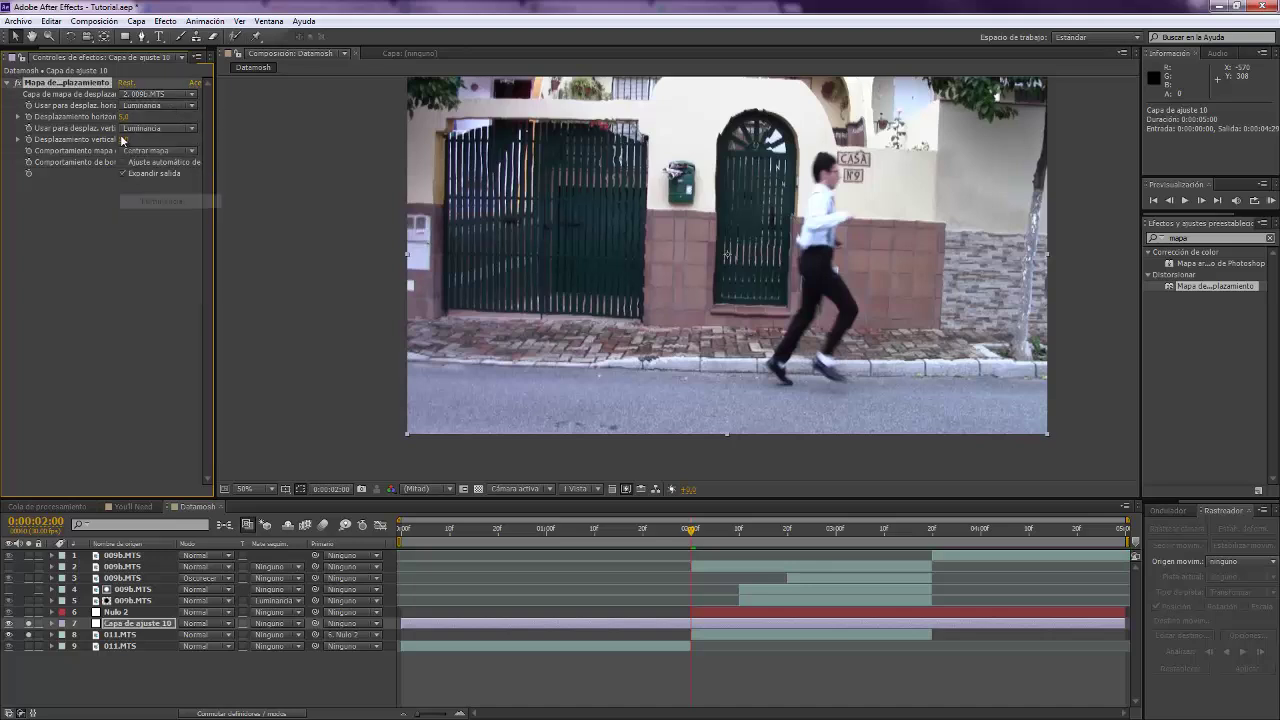
Set the adjustment layer's horizontal and vertical displacement to 1 and enable keyframing for both at 0:00:02:00
{"action": "left_click", "coordinate": [123, 116]}
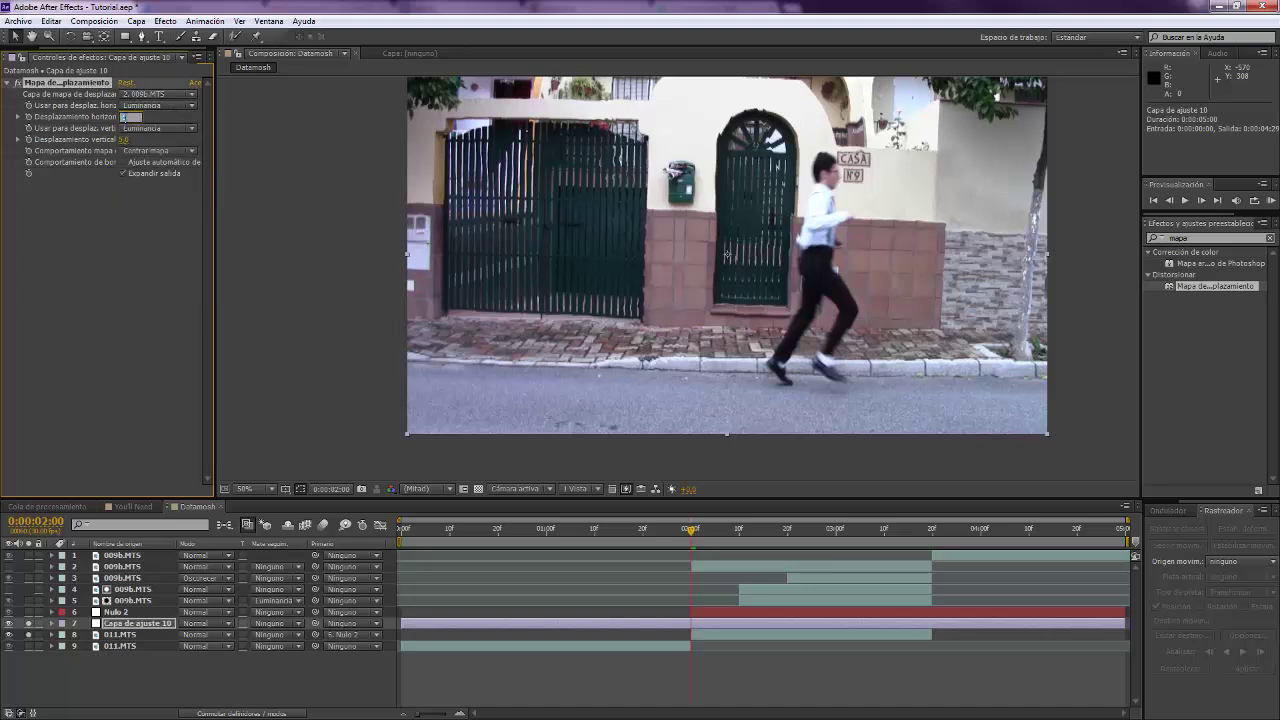
{"action": "left_click", "coordinate": [117, 214]}
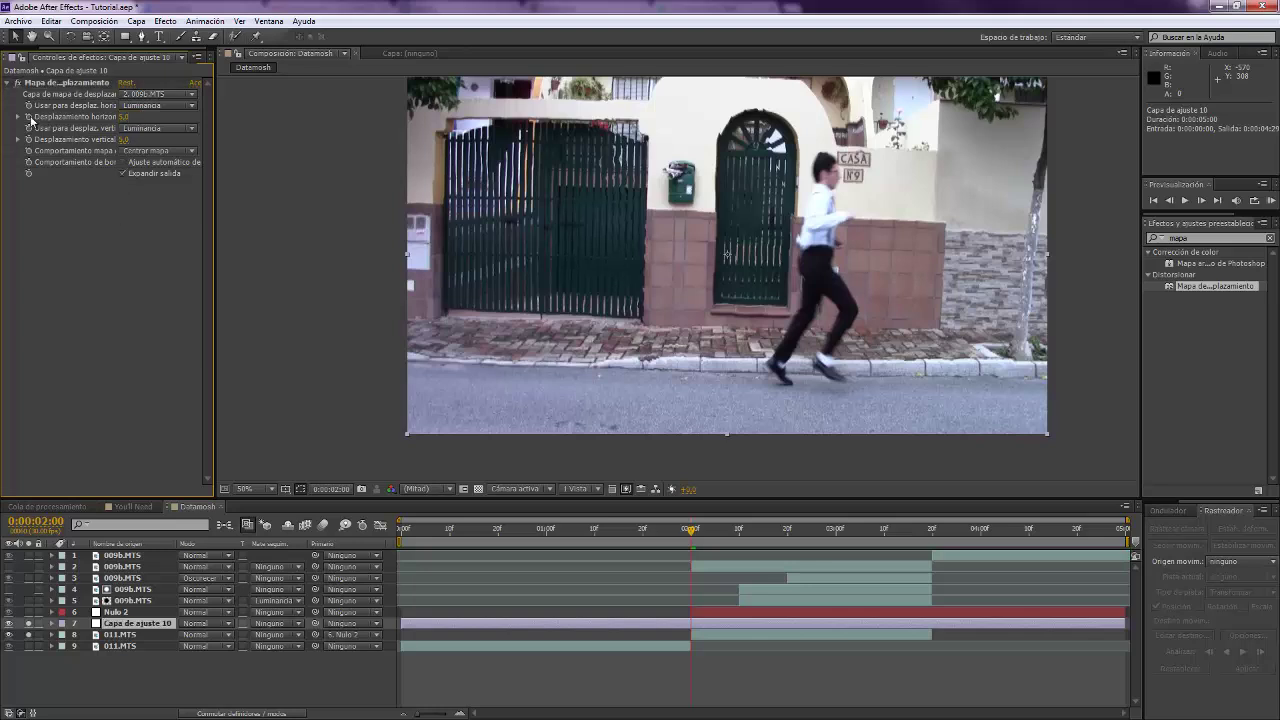
{"action": "left_click", "coordinate": [124, 116]}
{"action": "type", "text": "1"}
{"action": "left_click", "coordinate": [126, 140]}
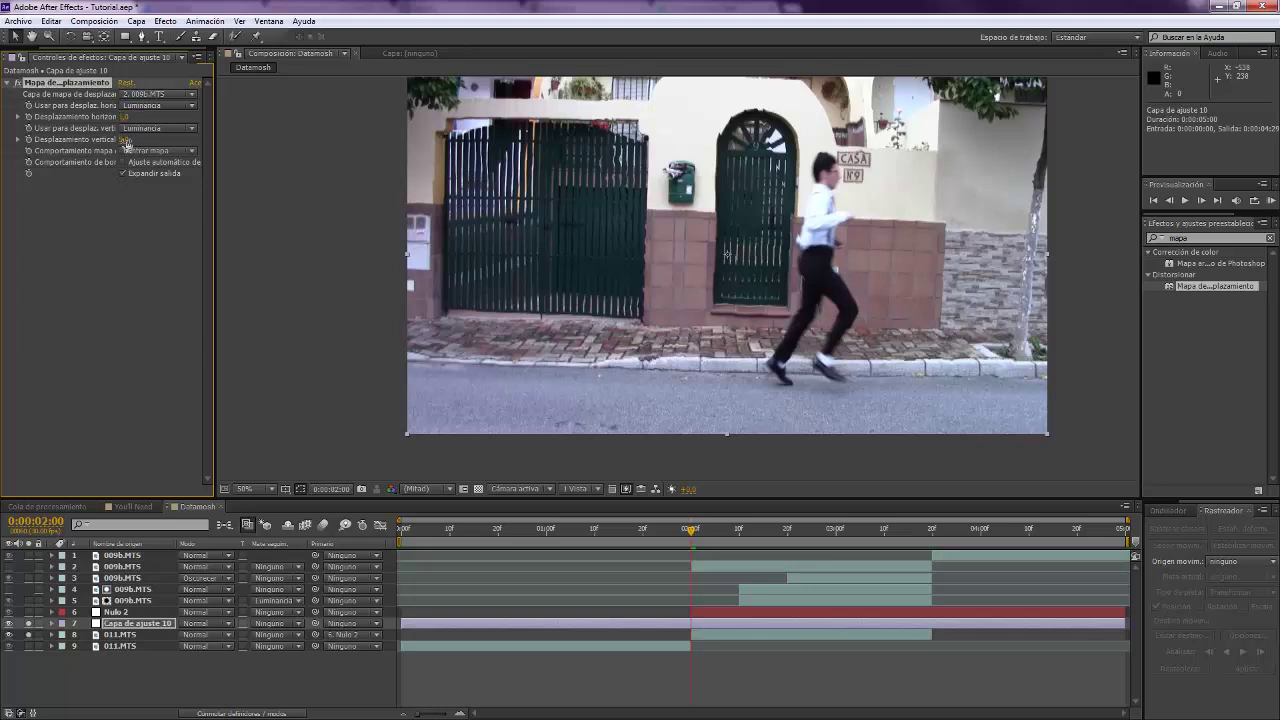
{"action": "type", "text": "1"}
{"action": "key", "text": "Return"}
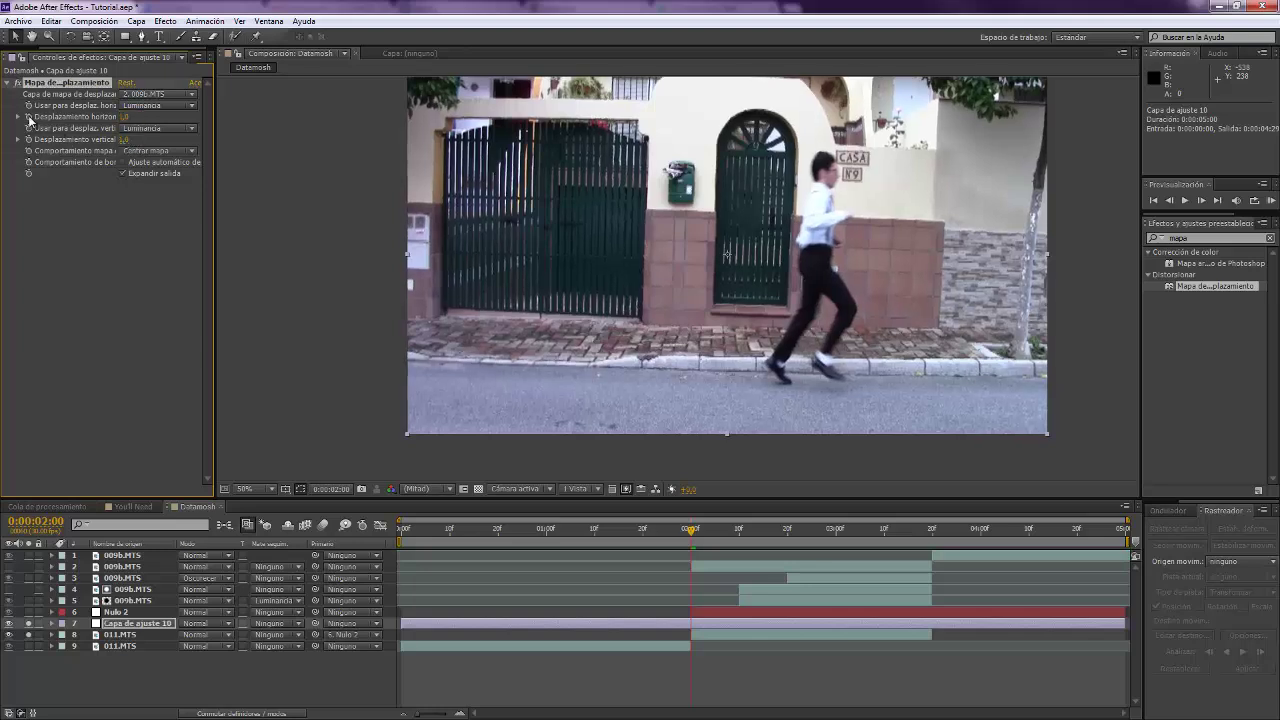
At 0:00:03:19, keyframe the adjustment layer's horizontal displacement at 185 and its vertical displacement at 10
{"action": "left_click", "coordinate": [928, 530]}
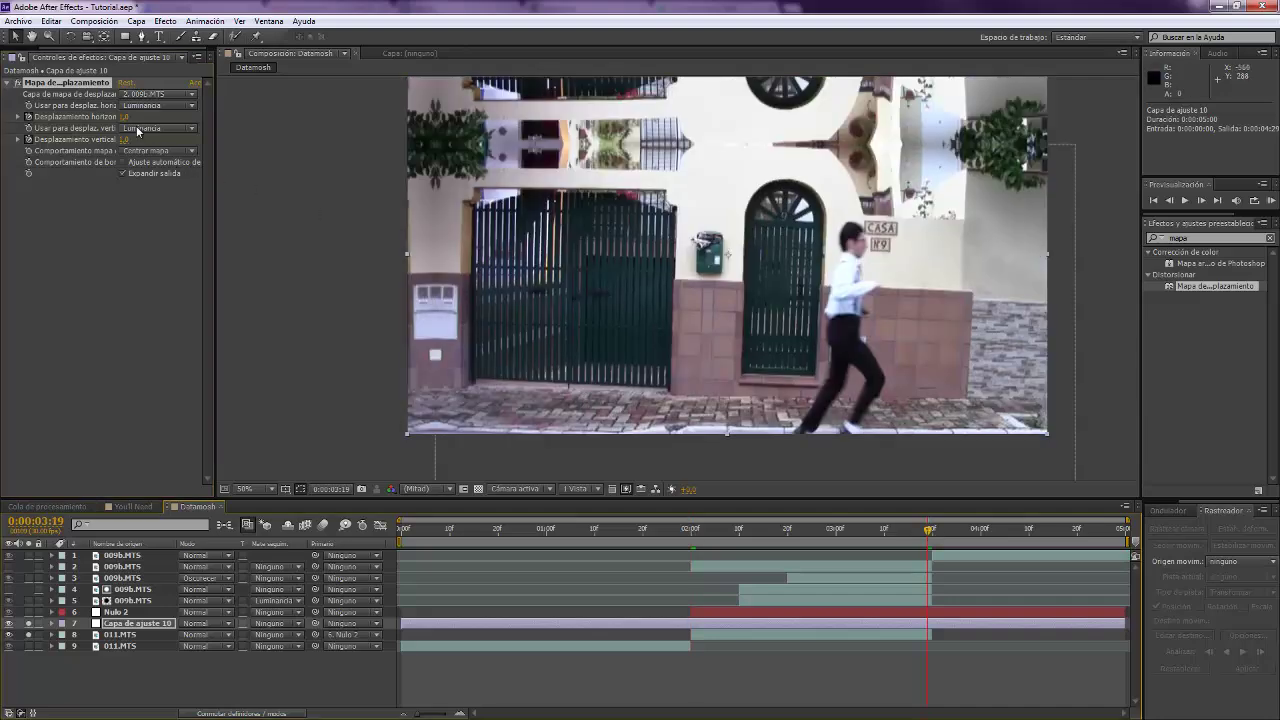
{"action": "left_click_drag", "start_coordinate": [125, 117], "coordinate": [226, 113]}
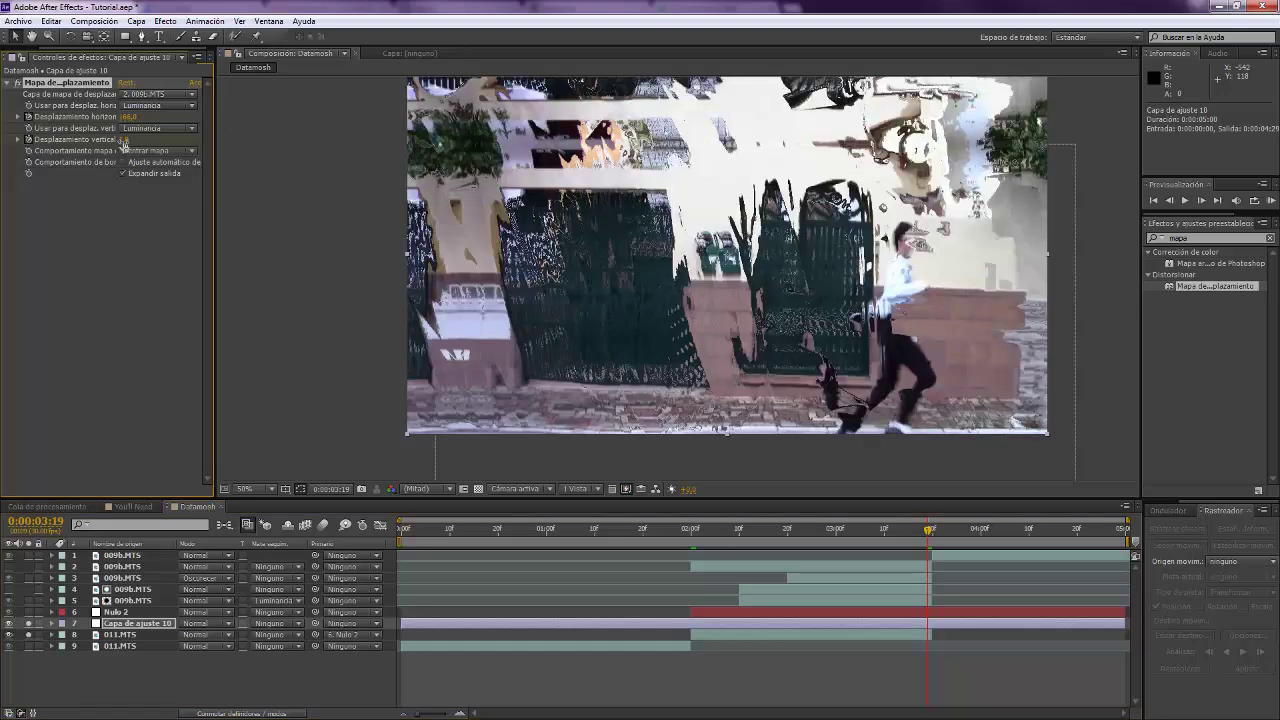
{"action": "left_click_drag", "start_coordinate": [124, 140], "coordinate": [137, 139]}
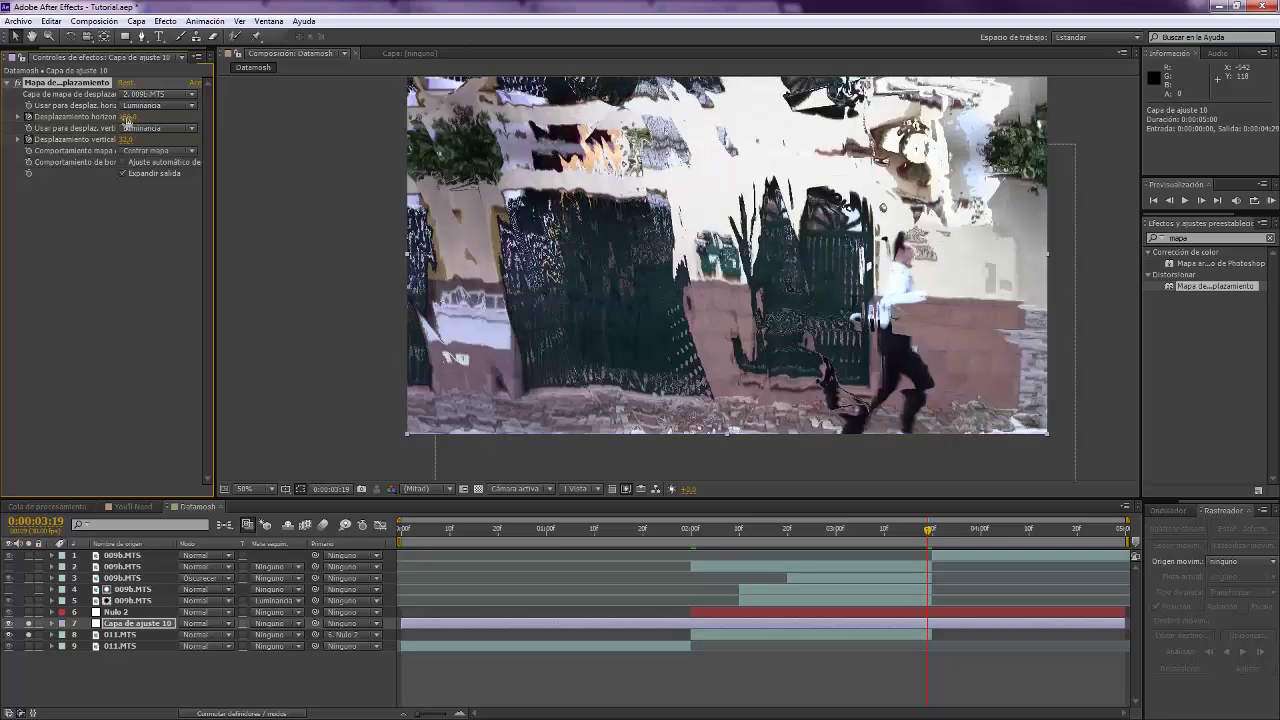
{"action": "left_click_drag", "start_coordinate": [136, 117], "coordinate": [142, 117]}
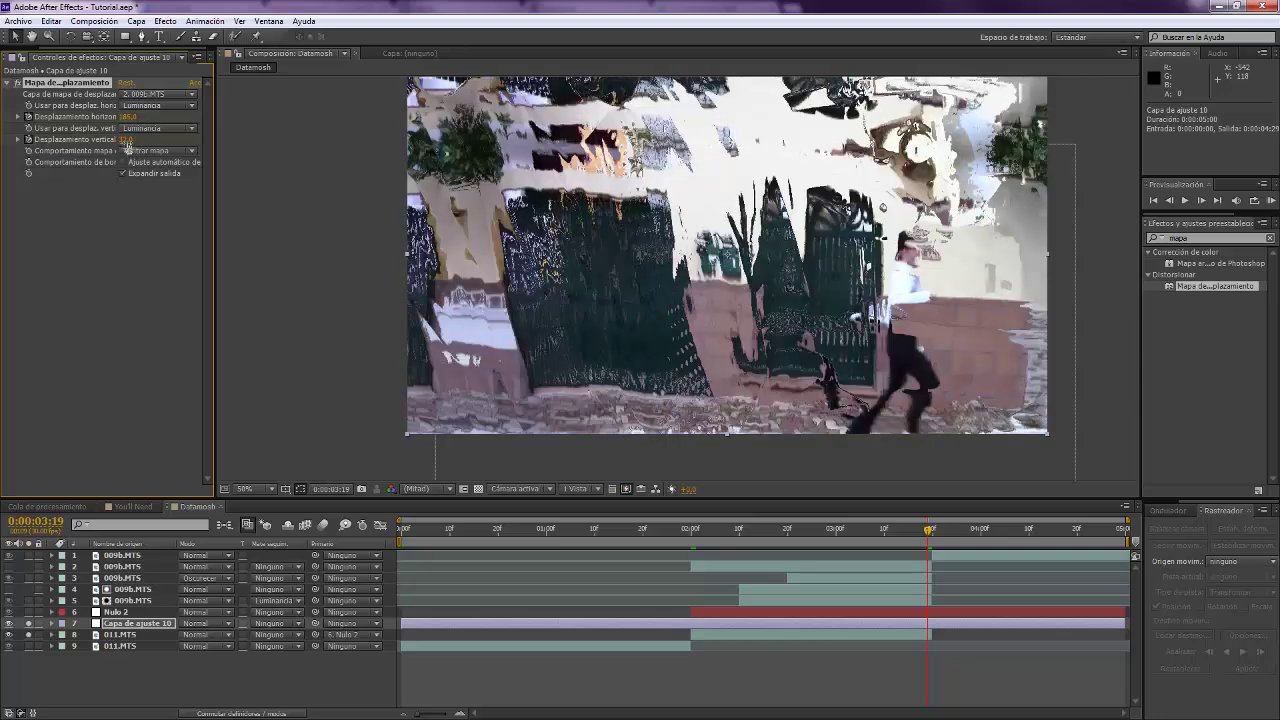
{"action": "left_click", "coordinate": [126, 140]}
{"action": "type", "text": "10"}
{"action": "key", "text": "Return"}
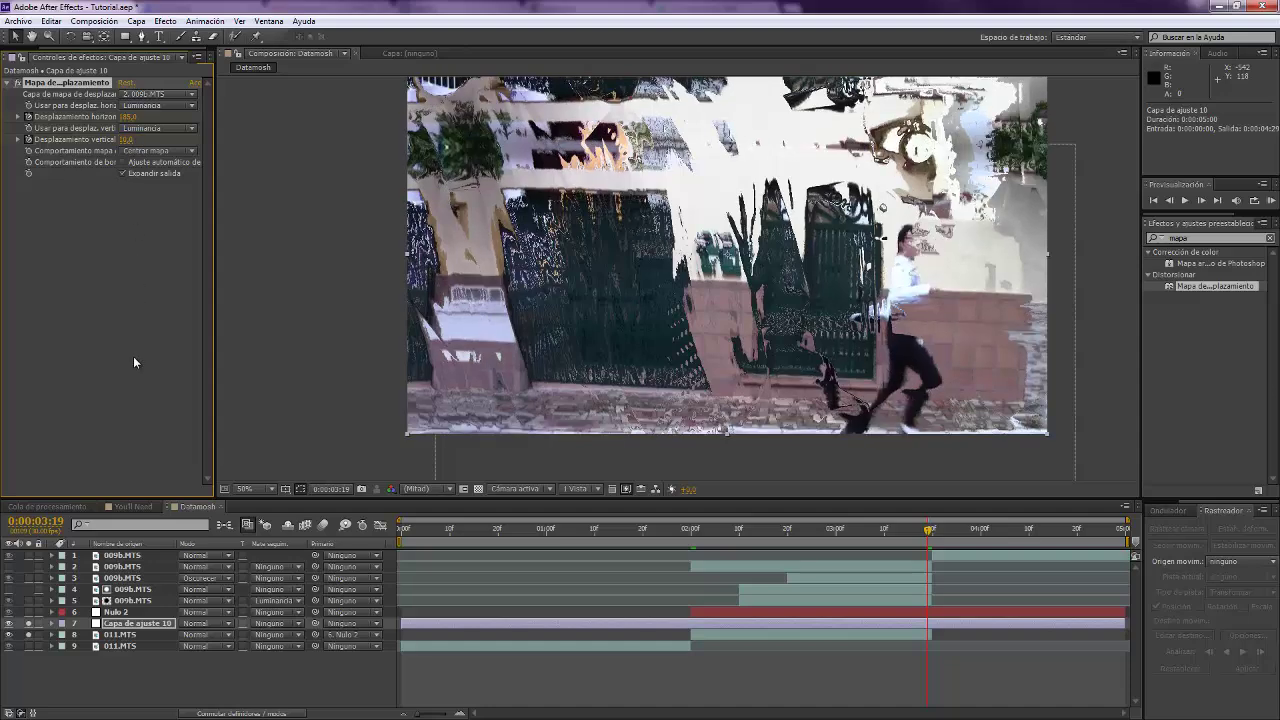
Examine the animated displacement on the soloed frozen frame at several points between 0:00:02:00 and 0:00:03:19
{"action": "left_click", "coordinate": [714, 526]}
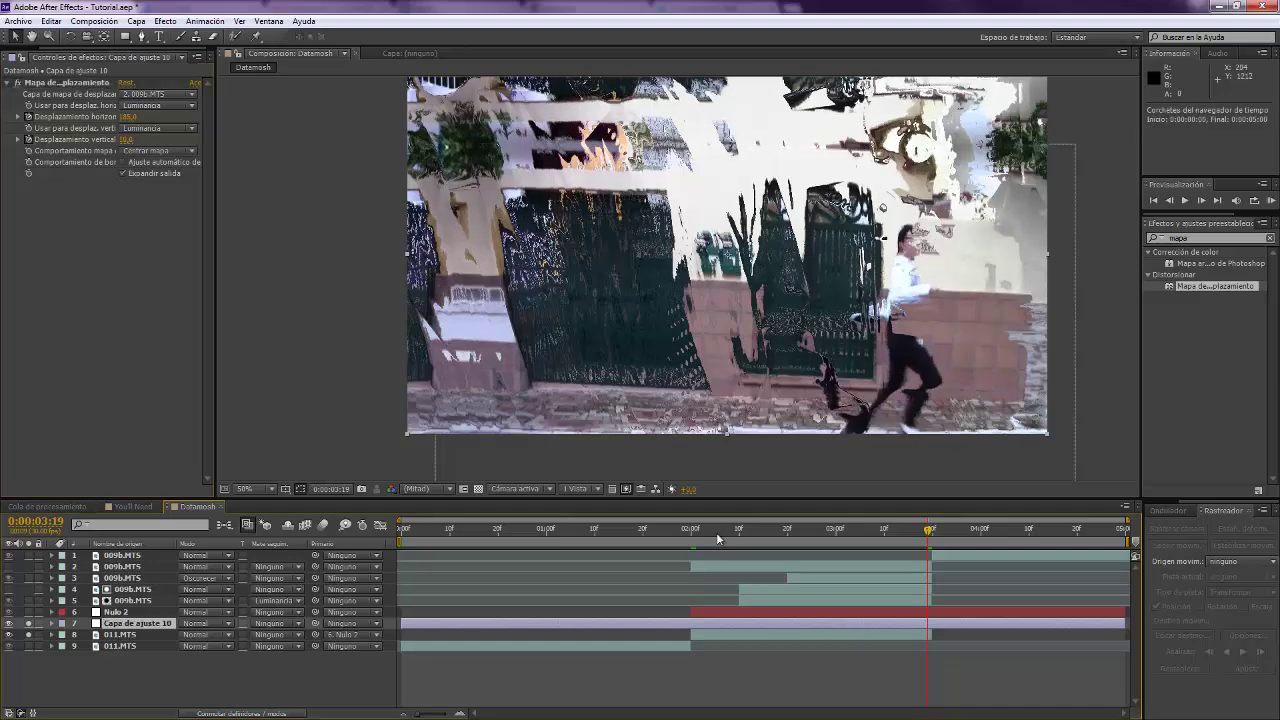
{"action": "left_click_drag", "start_coordinate": [759, 538], "coordinate": [801, 532]}
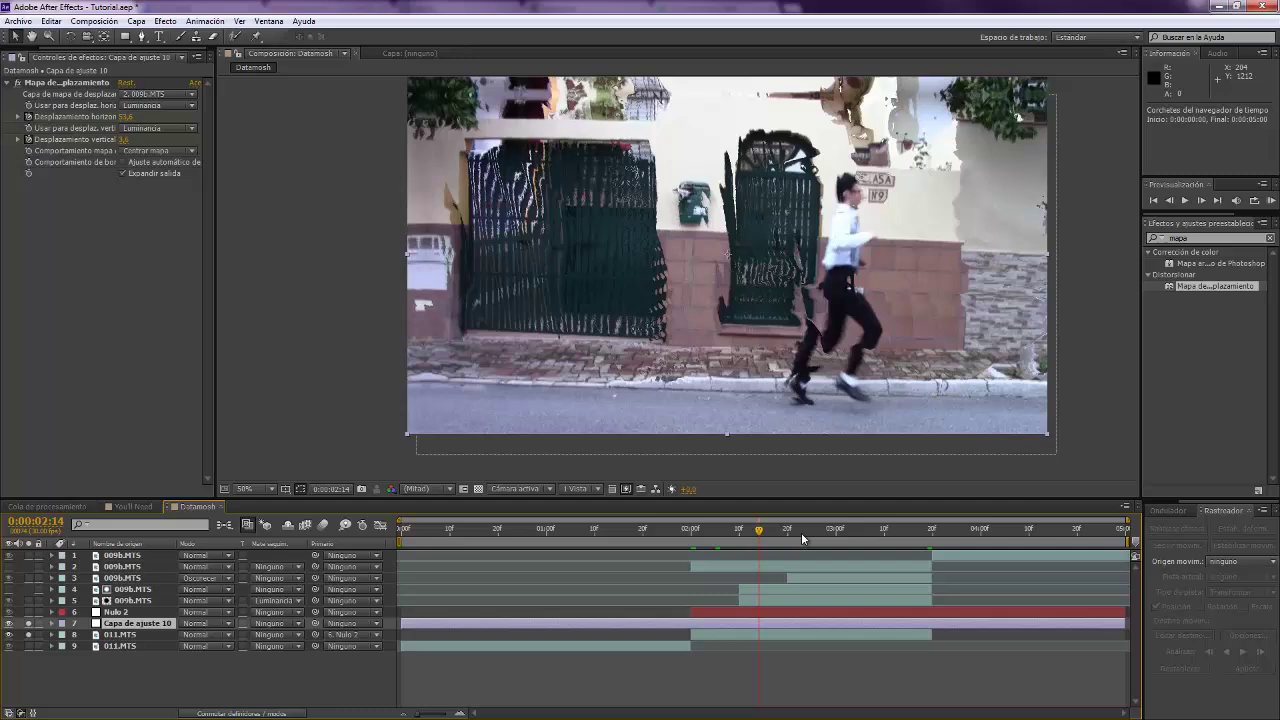
{"action": "left_click", "coordinate": [881, 540]}
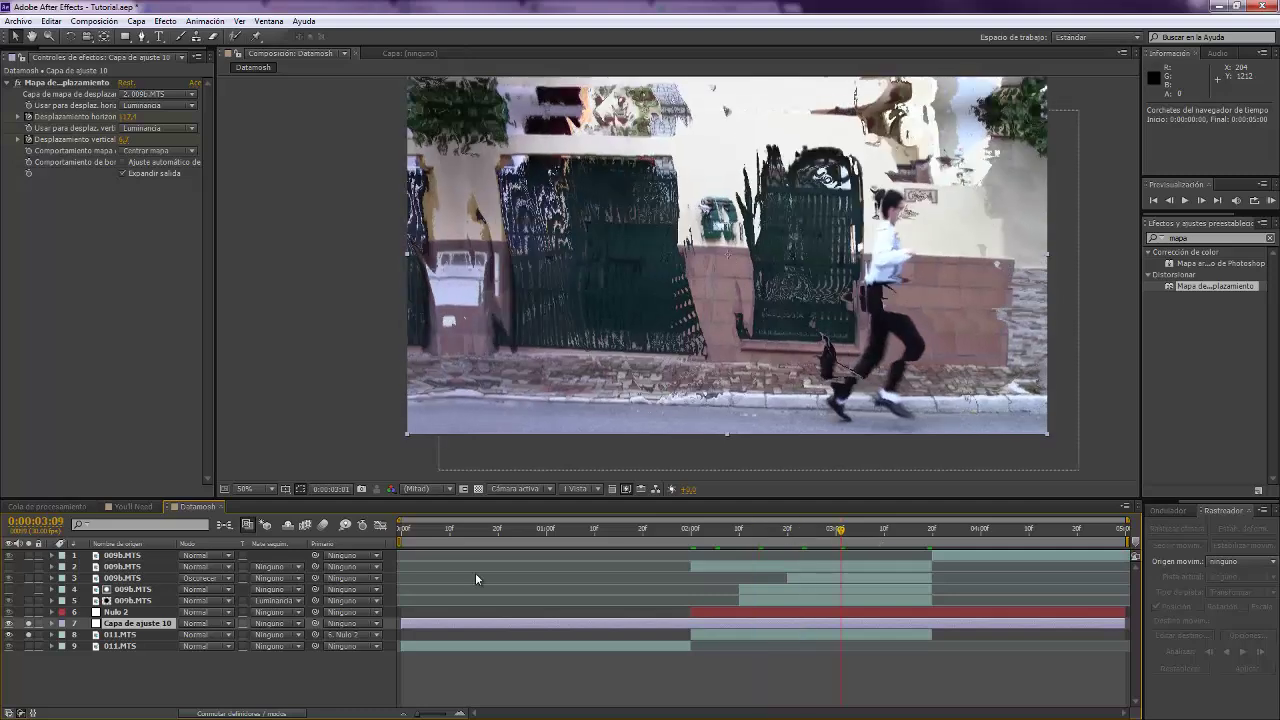
Unsolo the adjustment layer and the frozen 011.MTS layer, and review the full transition up to 0:00:03:08
{"action": "left_click", "coordinate": [30, 634]}
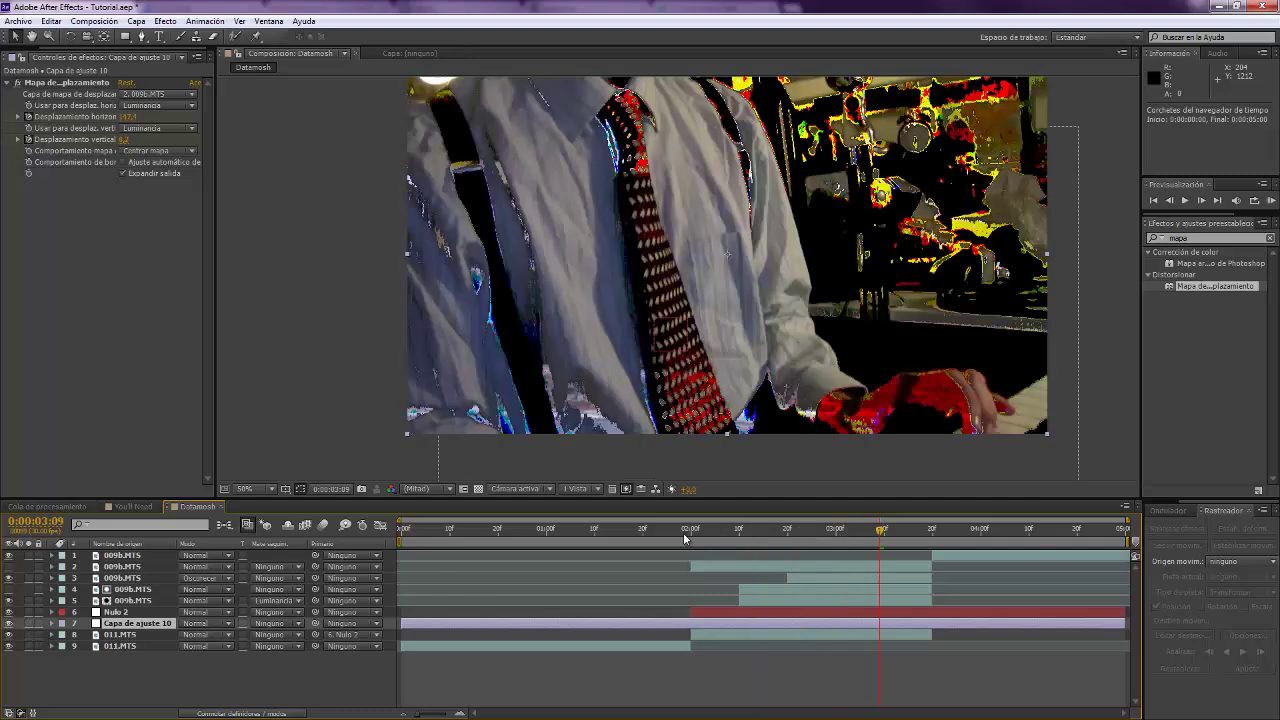
{"action": "left_click", "coordinate": [722, 537]}
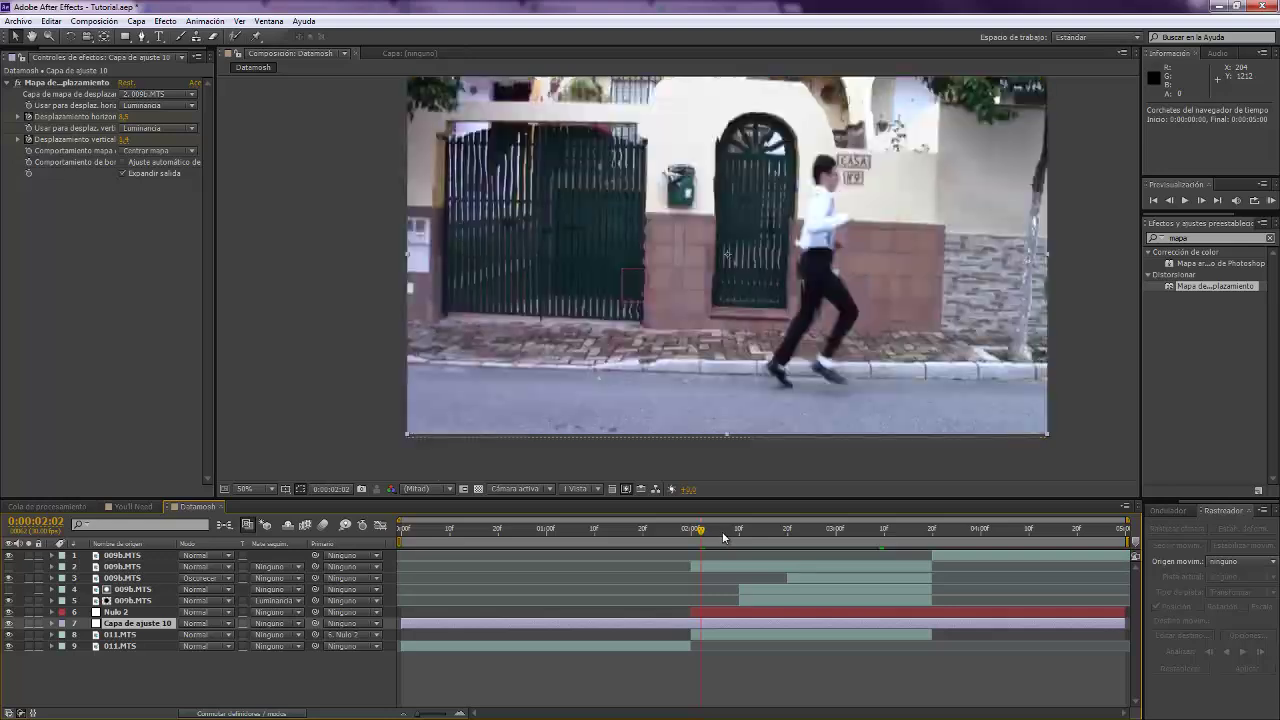
{"action": "left_click", "coordinate": [774, 533]}
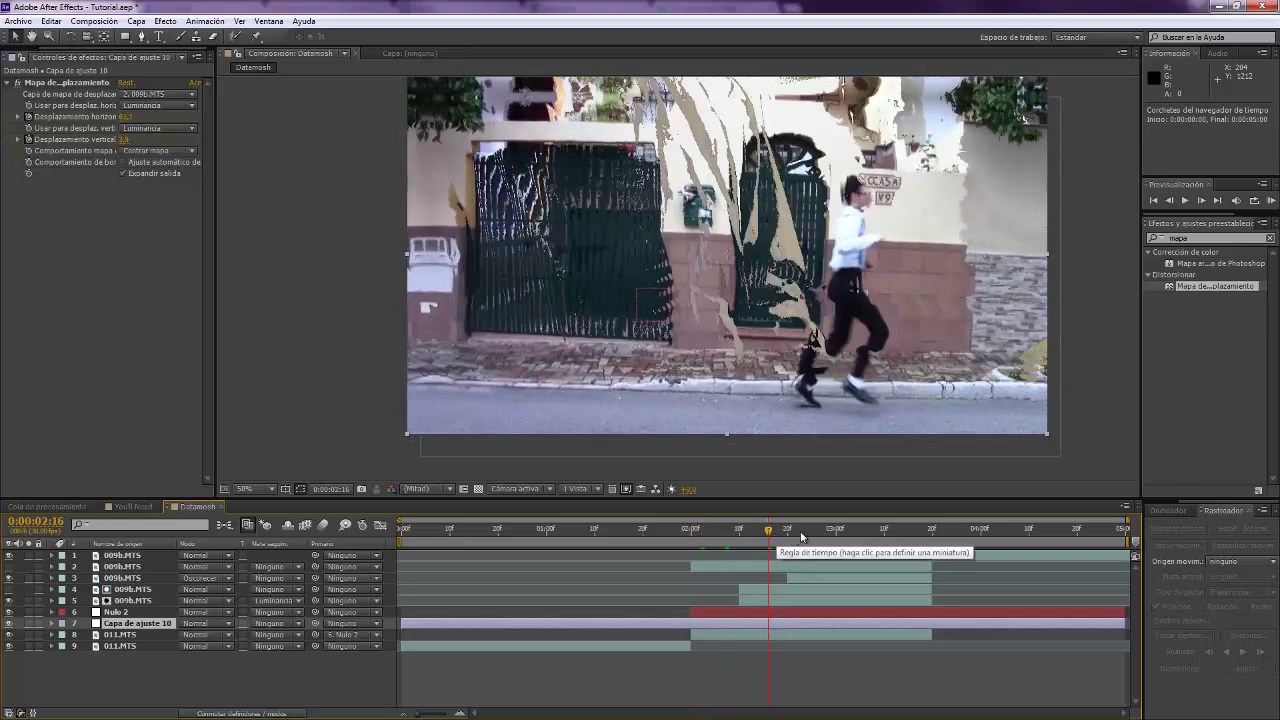
{"action": "left_click", "coordinate": [808, 533]}
{"action": "left_click", "coordinate": [836, 533]}
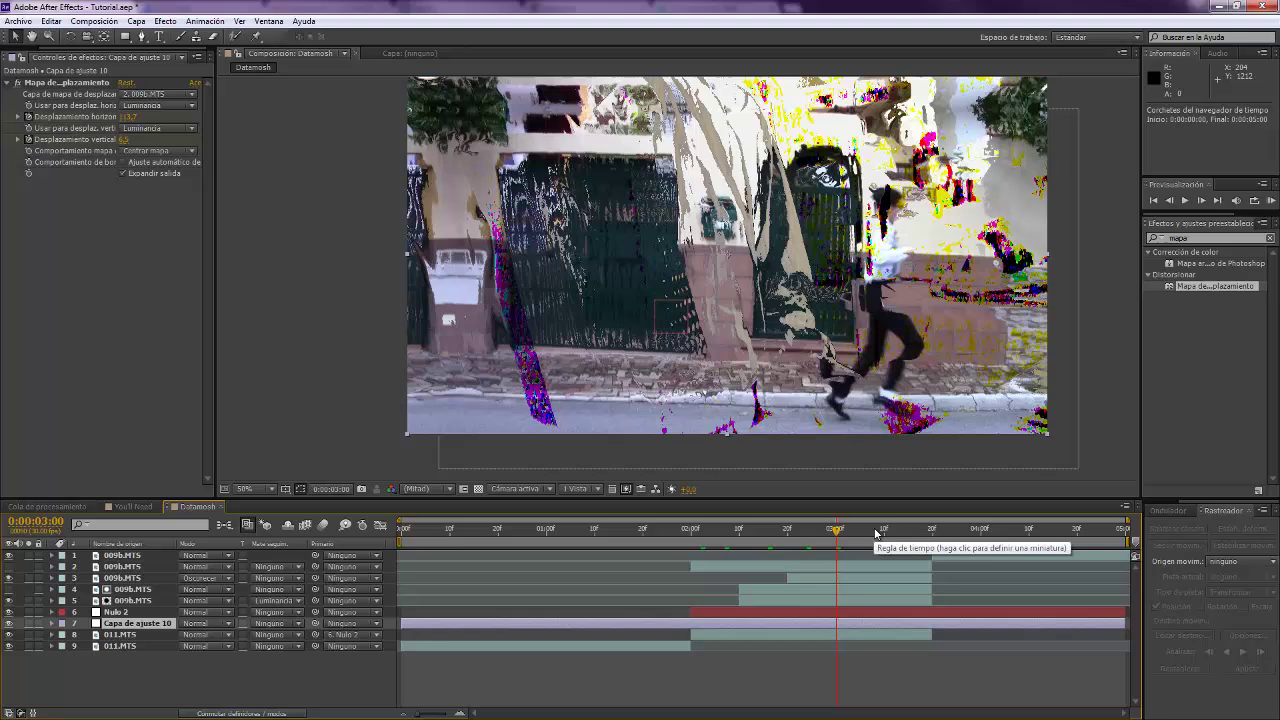
{"action": "left_click", "coordinate": [876, 533]}
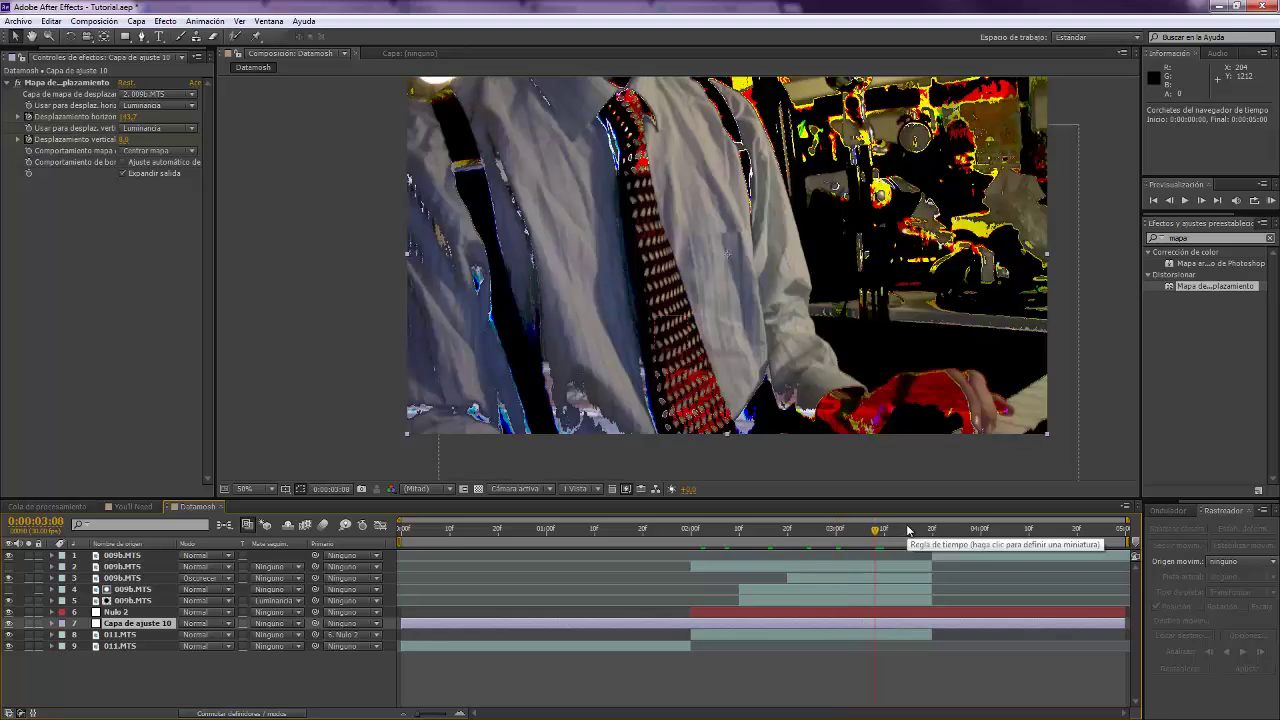
At 0:00:03:05, lower the CC Threshold value of the darken-mode 009b.MTS layer (layer 3) to 7.5
{"action": "left_click", "coordinate": [902, 591]}
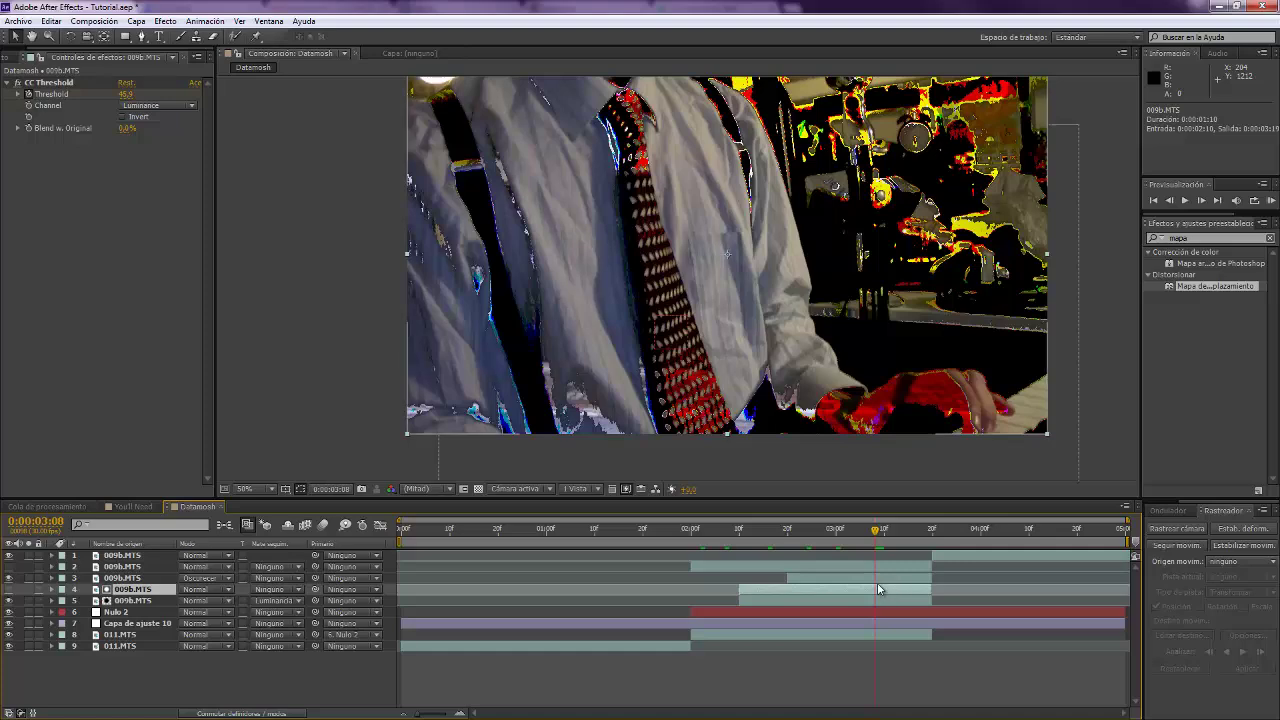
{"action": "left_click", "coordinate": [877, 576]}
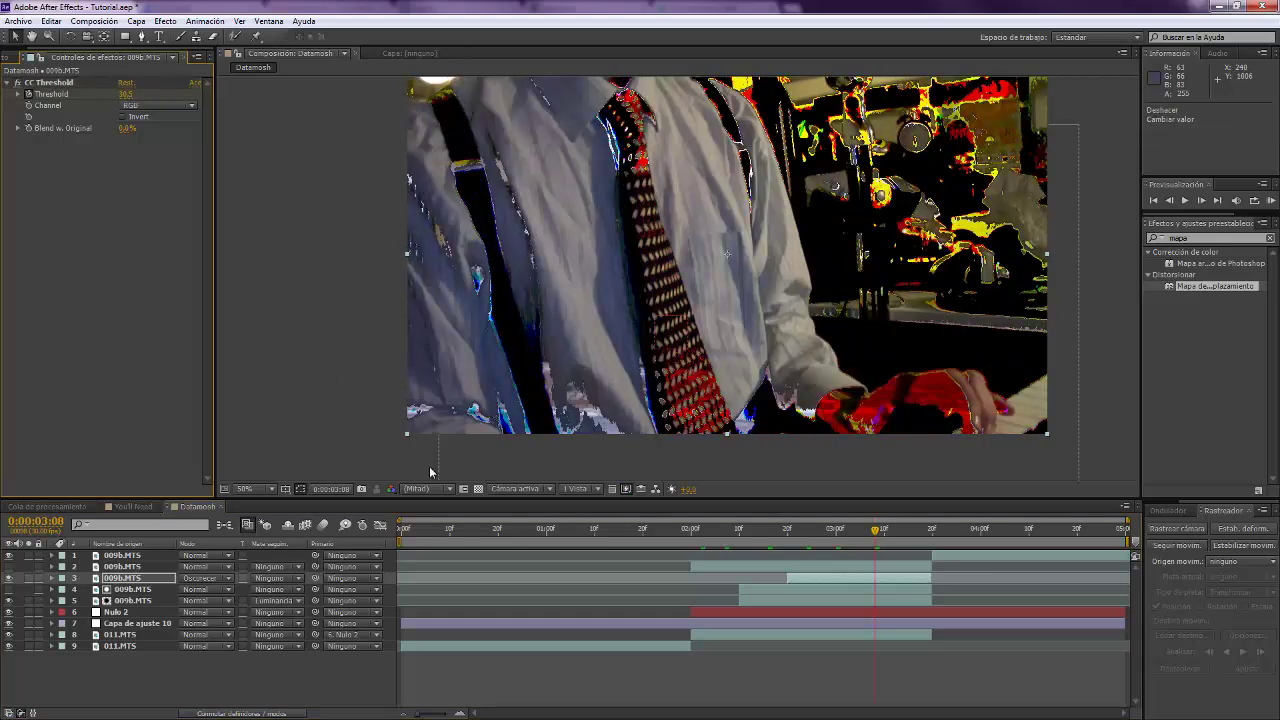
{"action": "left_click", "coordinate": [52, 578]}
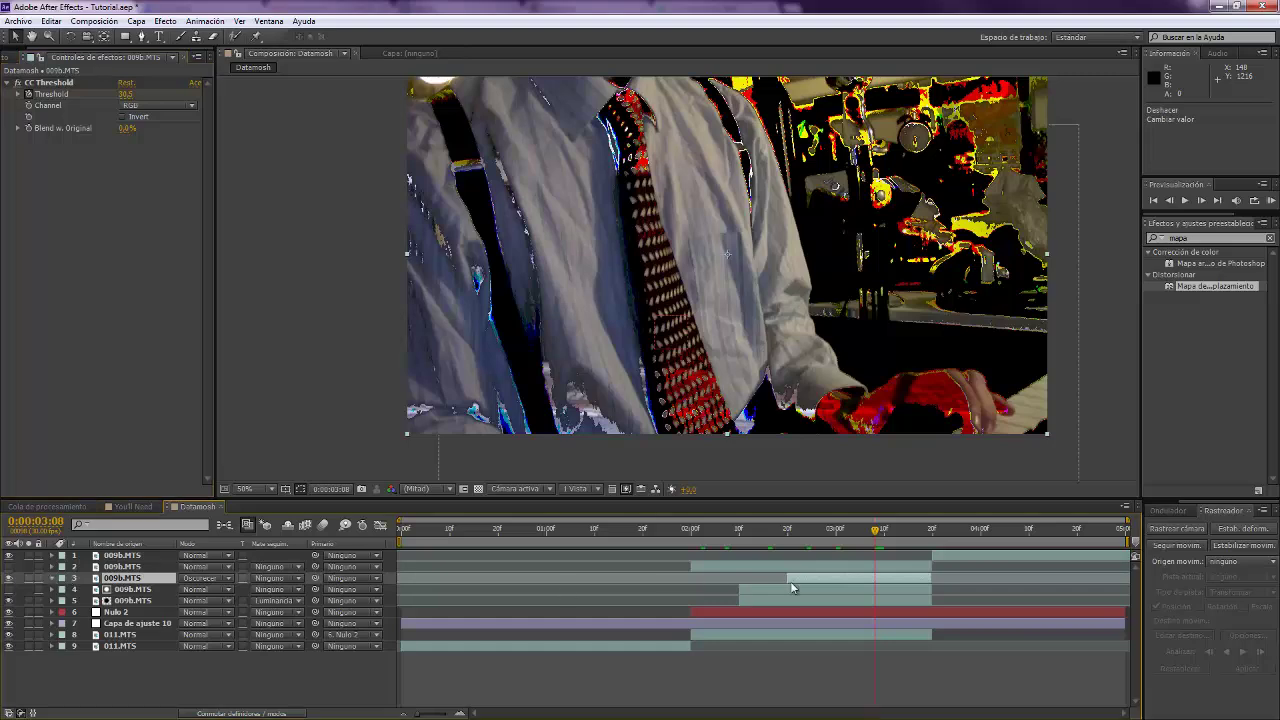
{"action": "left_click", "coordinate": [860, 531]}
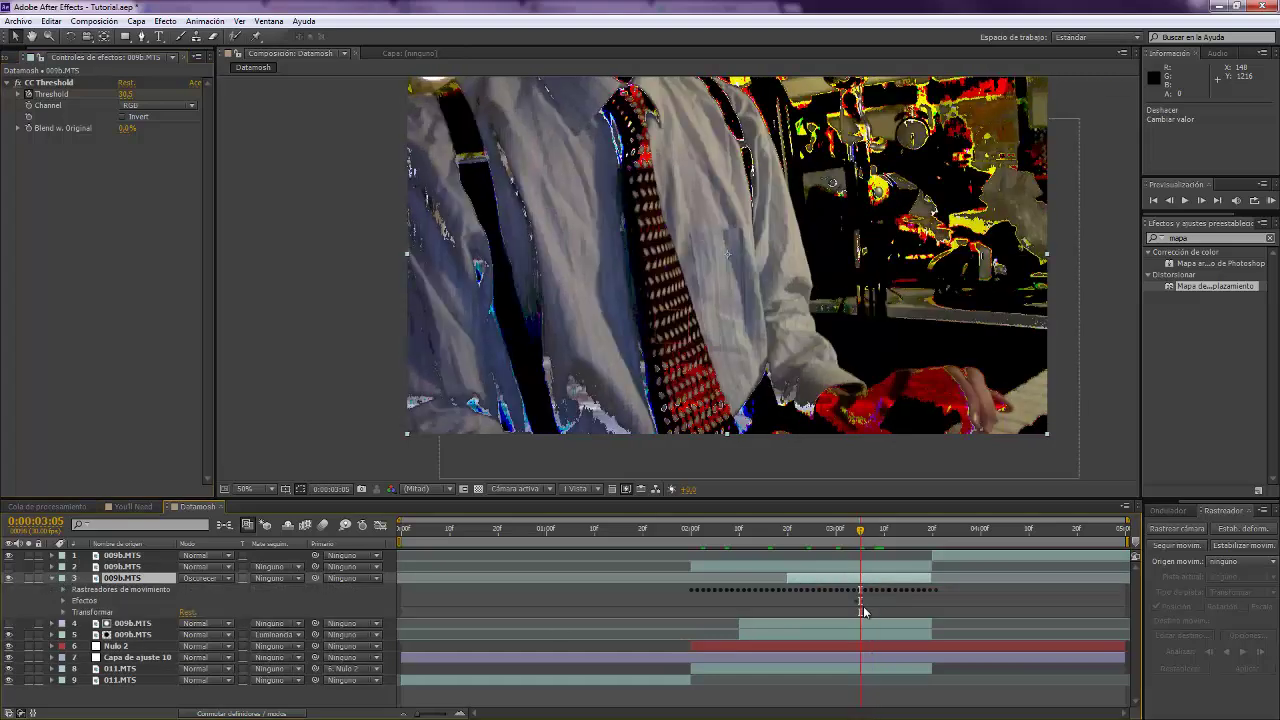
{"action": "left_click", "coordinate": [118, 99]}
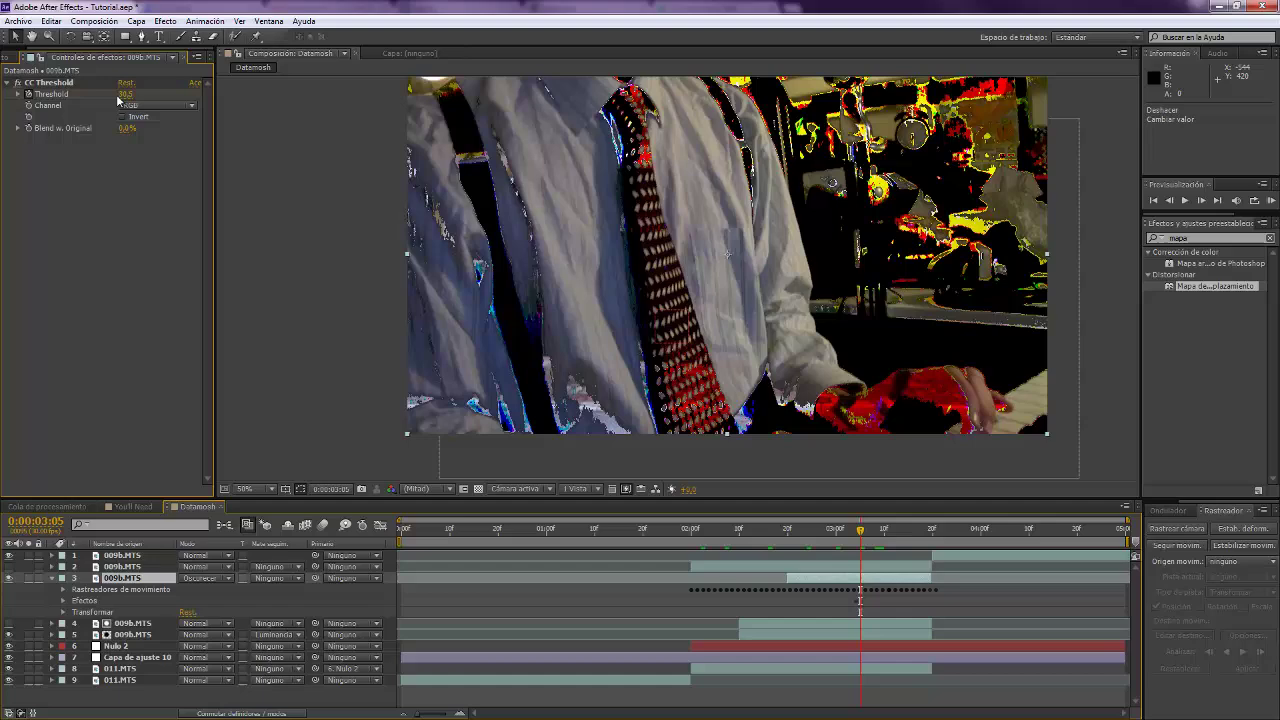
{"action": "left_click_drag", "start_coordinate": [122, 94], "coordinate": [108, 94]}
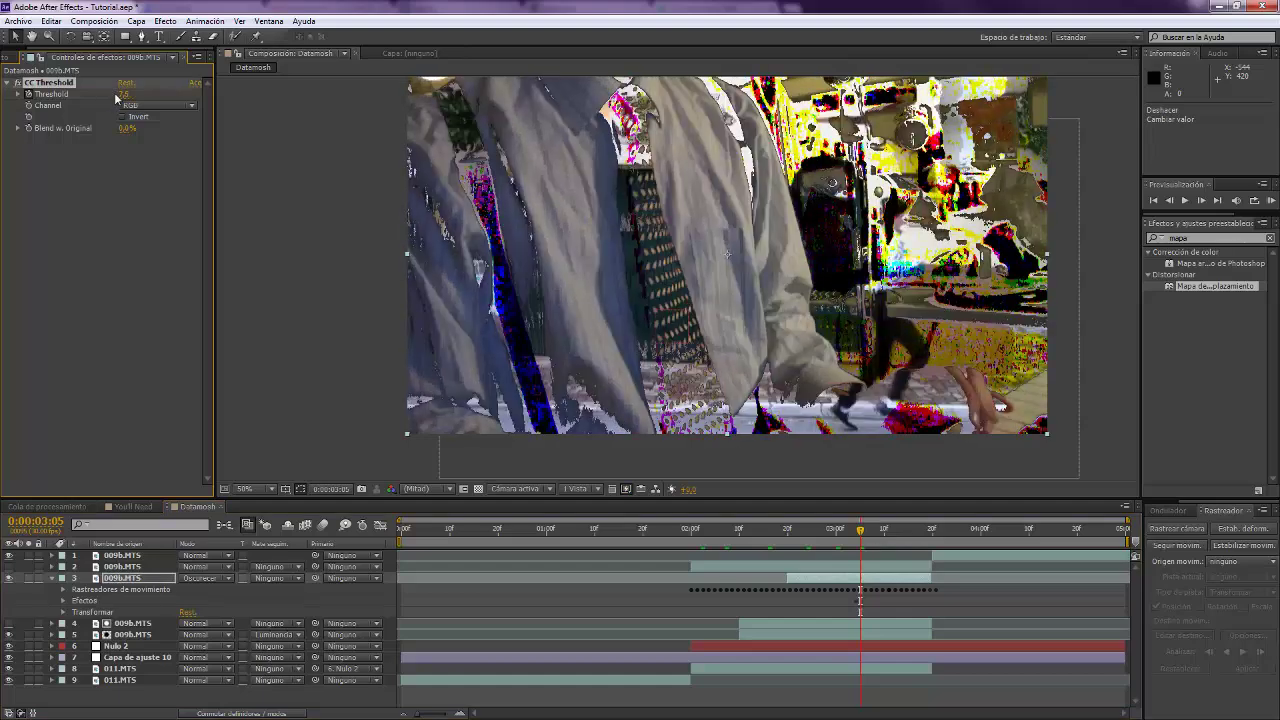
On the 009b.MTS matte (layer 4), add a keyframe holding CC Threshold at 0:00:03:13 and lower it to 7.6 at 0:00:03:14
{"action": "left_click", "coordinate": [905, 540]}
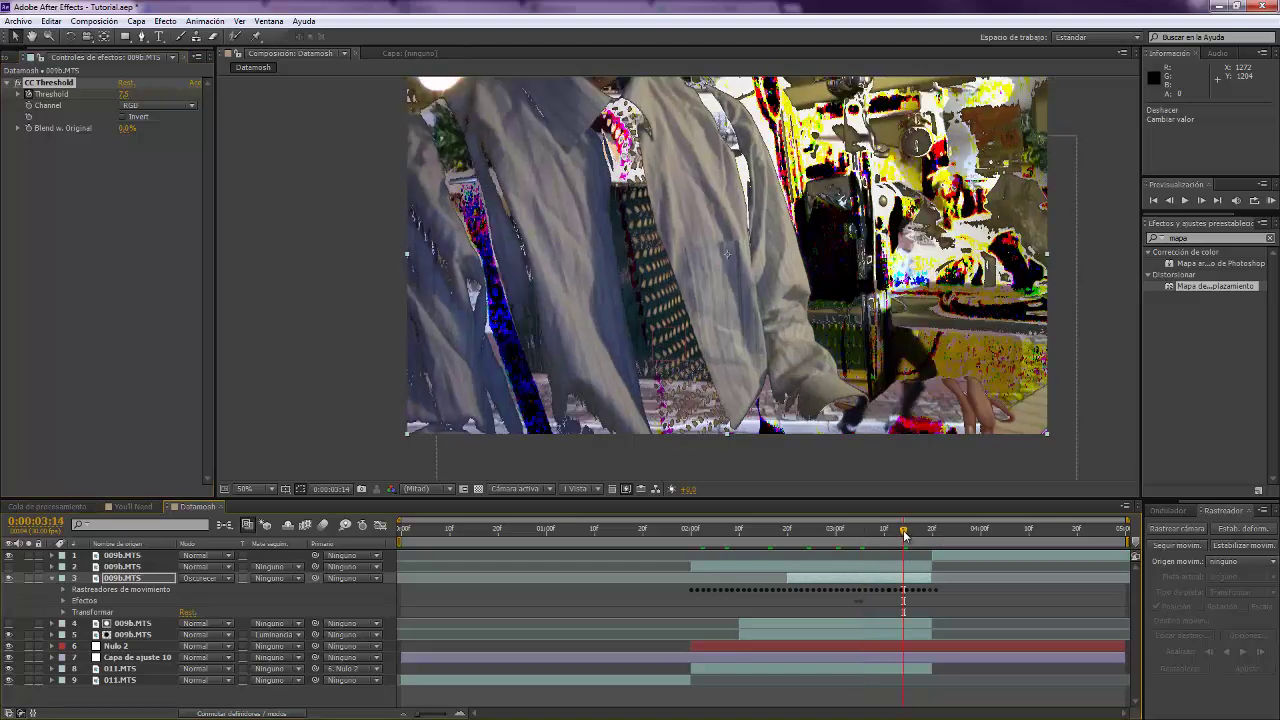
{"action": "left_click_drag", "start_coordinate": [903, 532], "coordinate": [897, 533]}
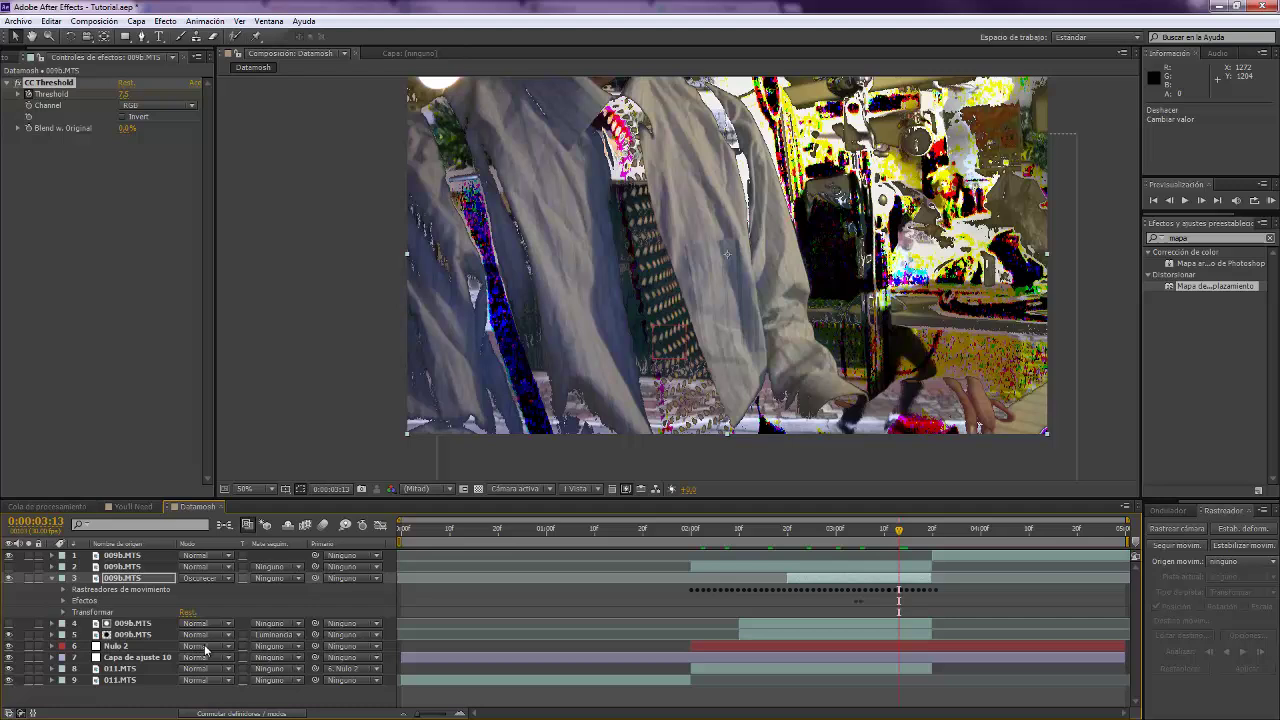
{"action": "left_click", "coordinate": [133, 625]}
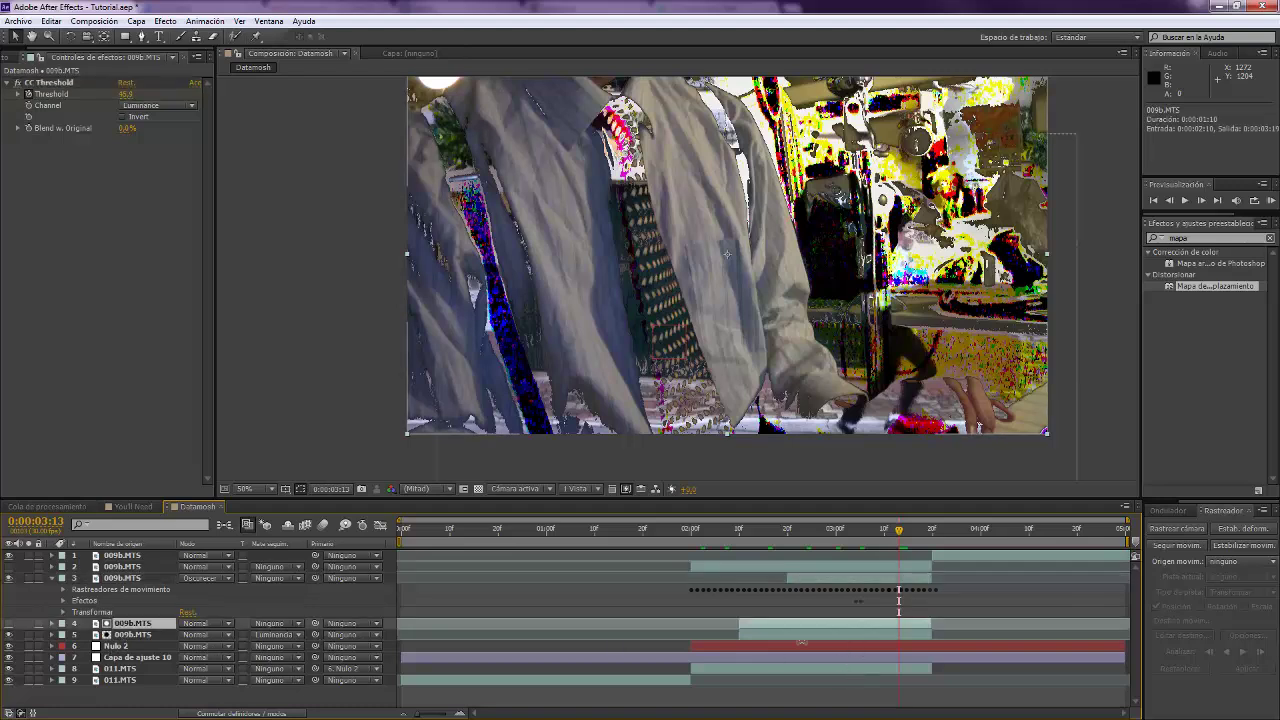
{"action": "left_click", "coordinate": [52, 623]}
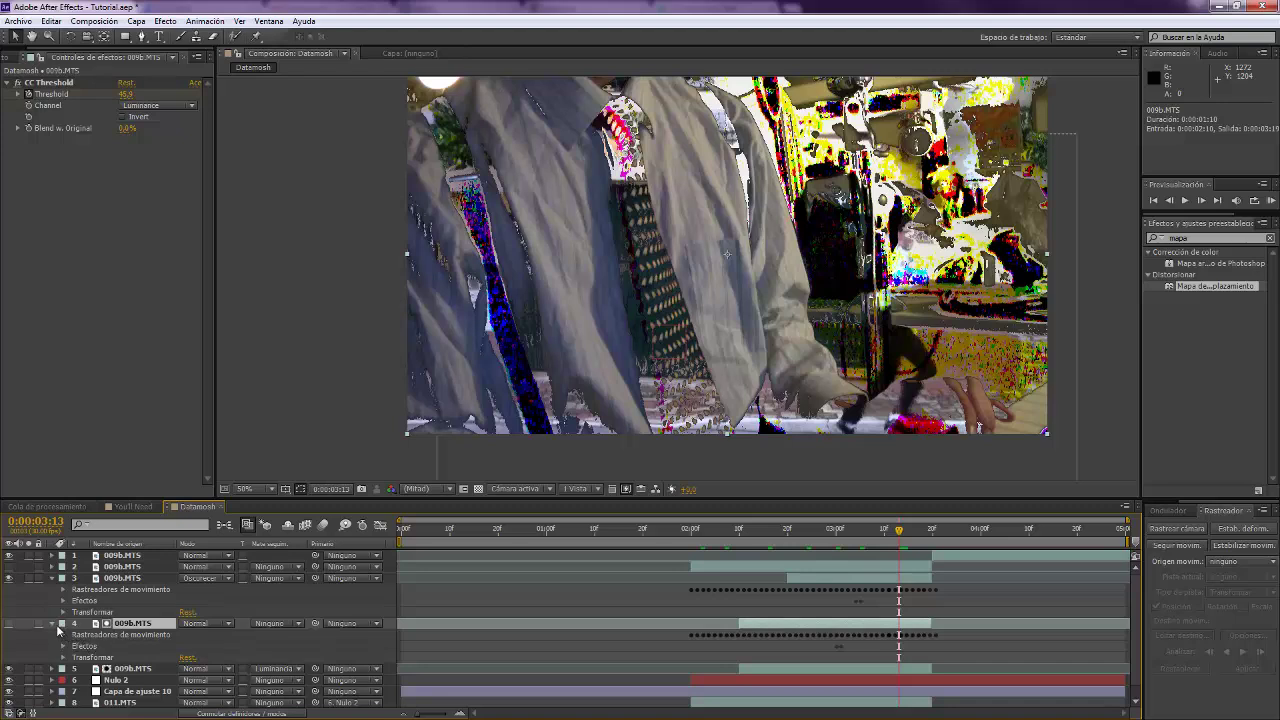
{"action": "left_click", "coordinate": [64, 647]}
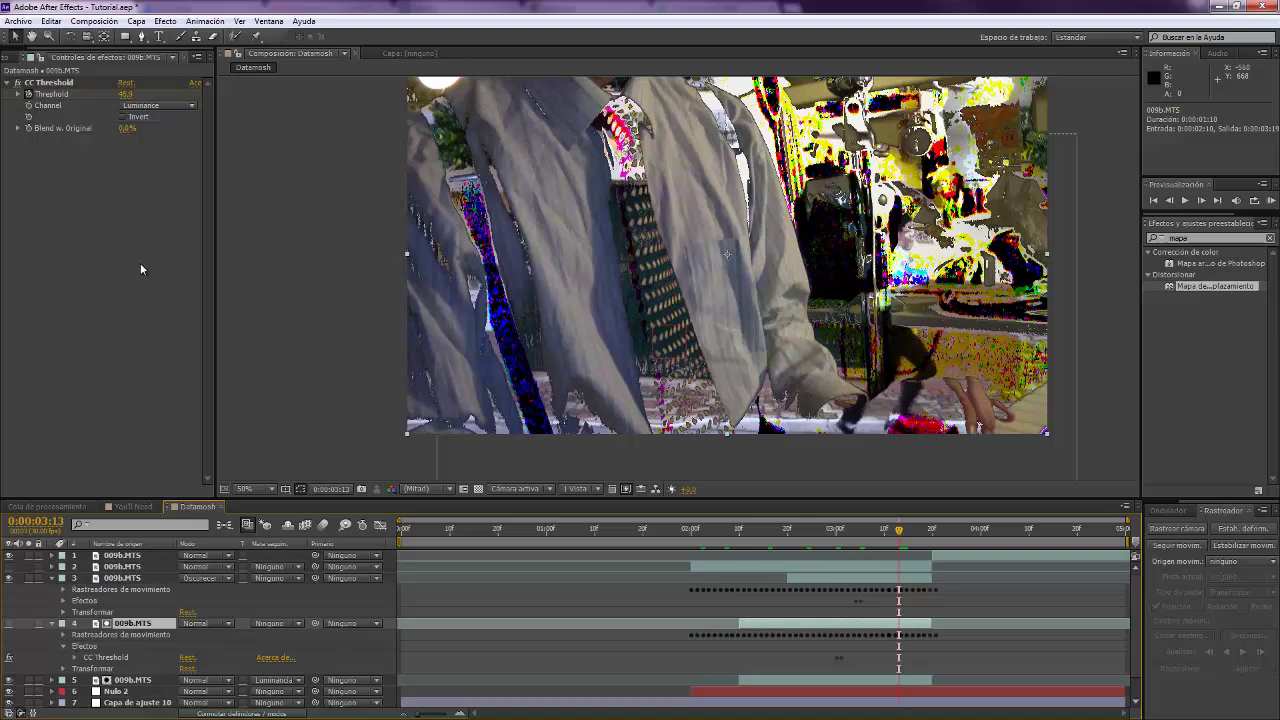
{"action": "left_click", "coordinate": [74, 658]}
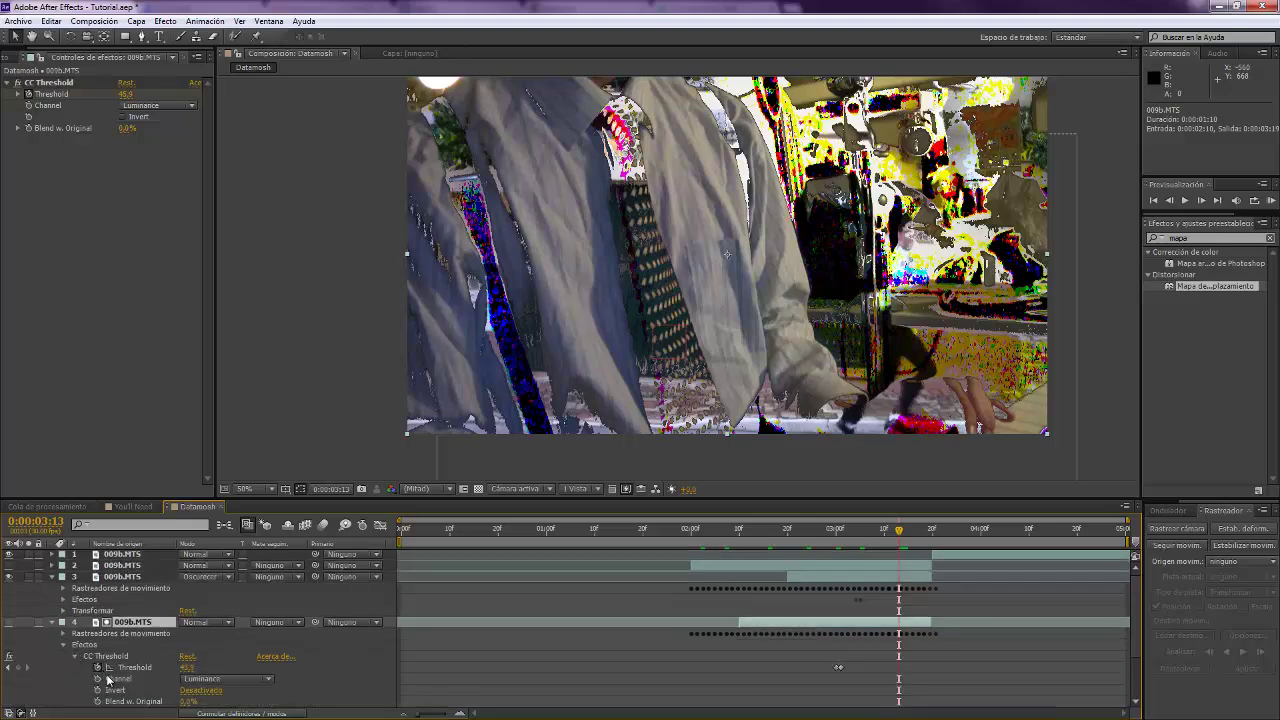
{"action": "left_click", "coordinate": [20, 669]}
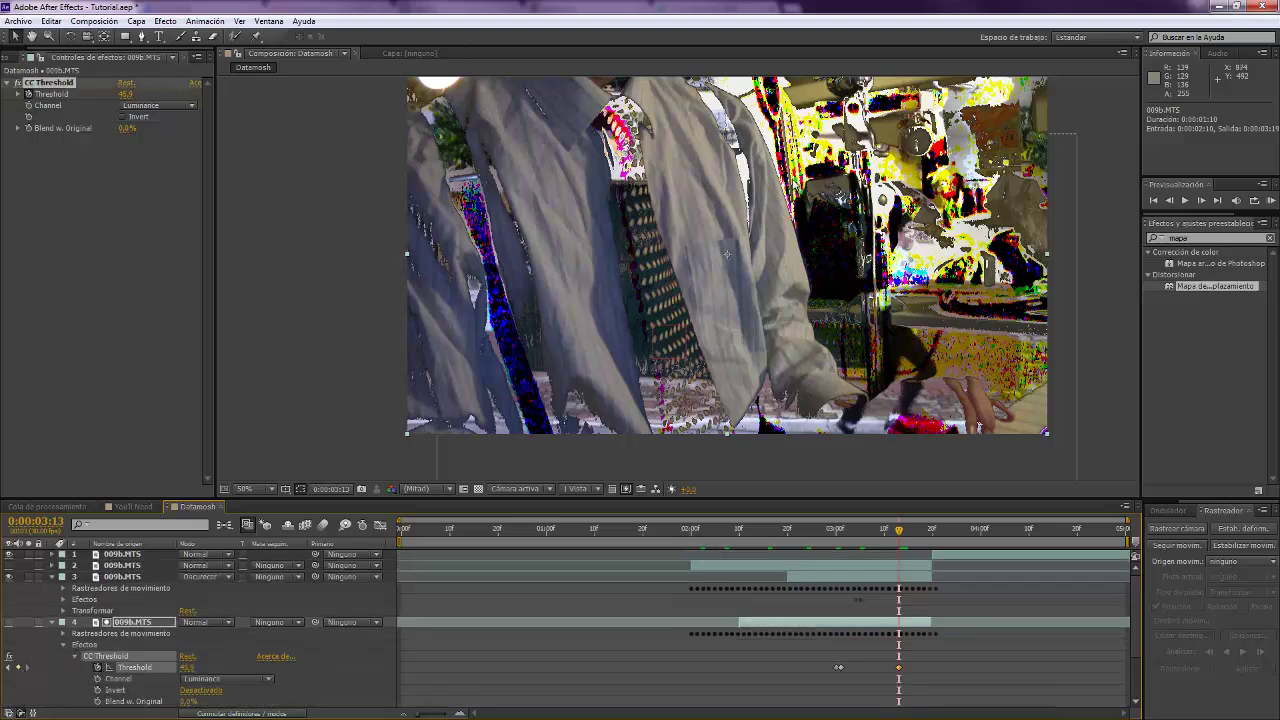
{"action": "key", "text": "Page_Down"}
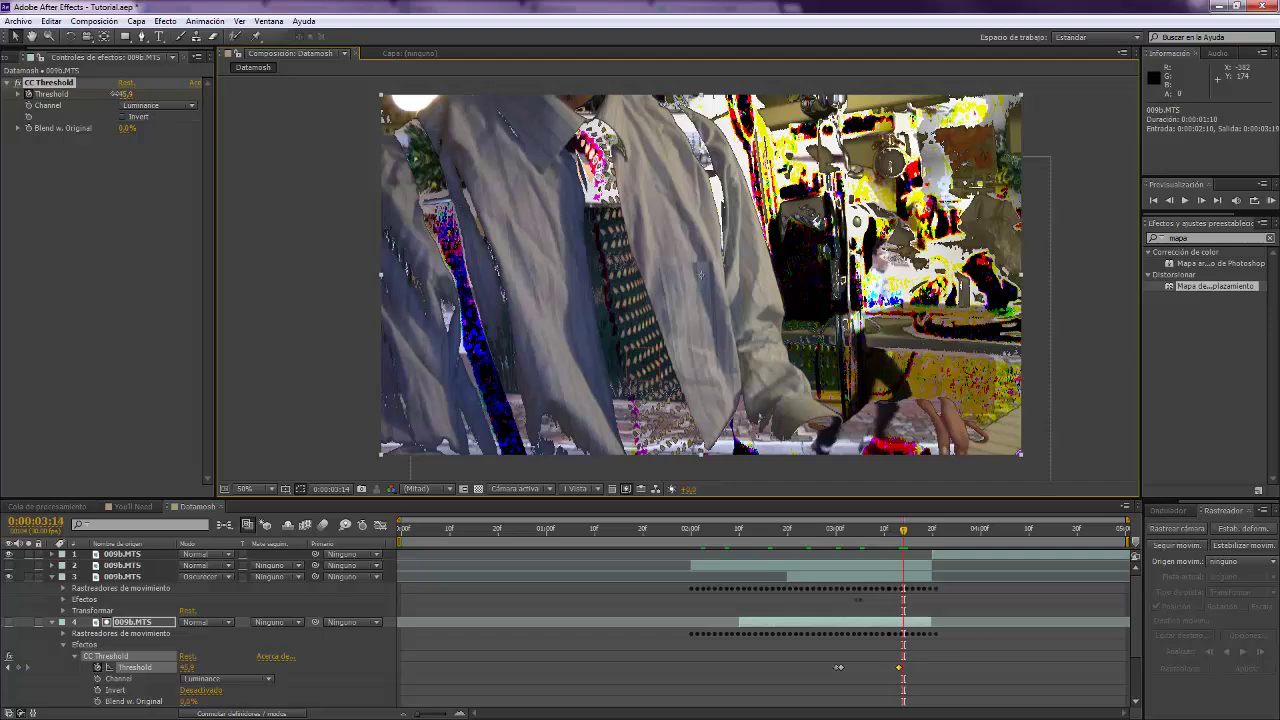
{"action": "left_click_drag", "start_coordinate": [126, 94], "coordinate": [111, 94]}
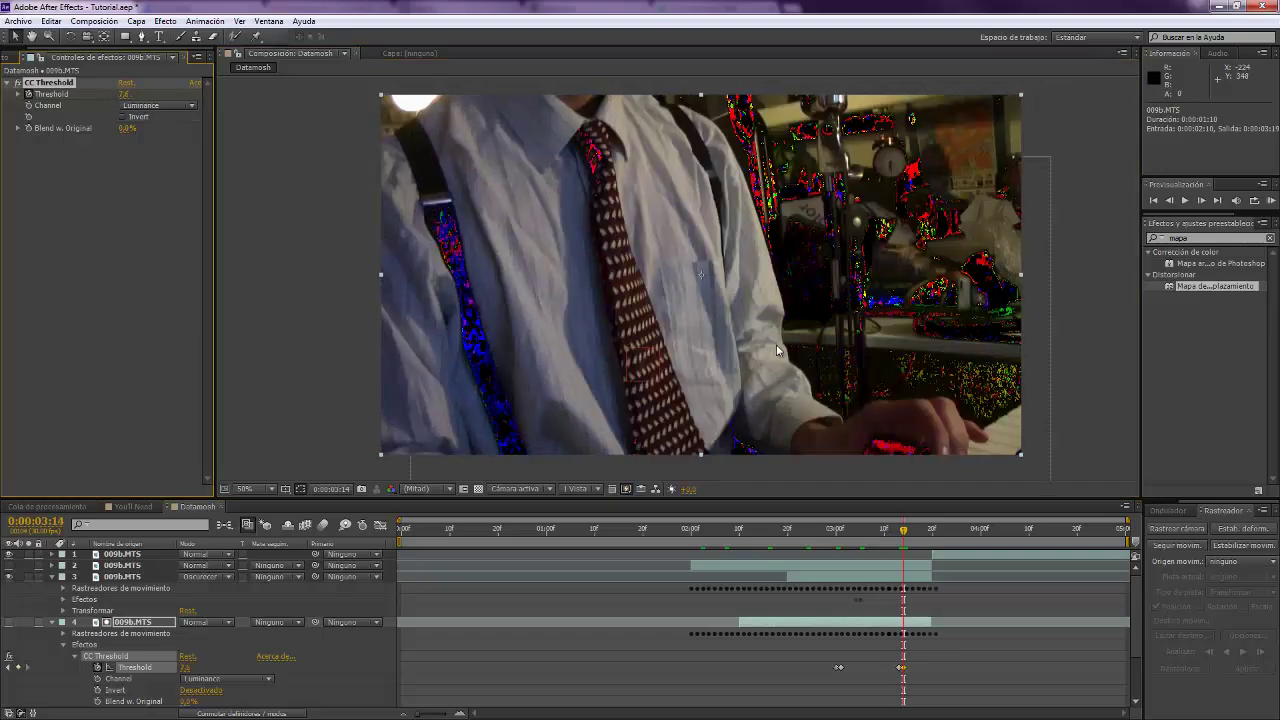
Review the whole datamosh transition from just before 0:00:02:00 through to the clean 009b.MTS footage
{"action": "left_click", "coordinate": [941, 528]}
{"action": "left_click", "coordinate": [670, 530]}
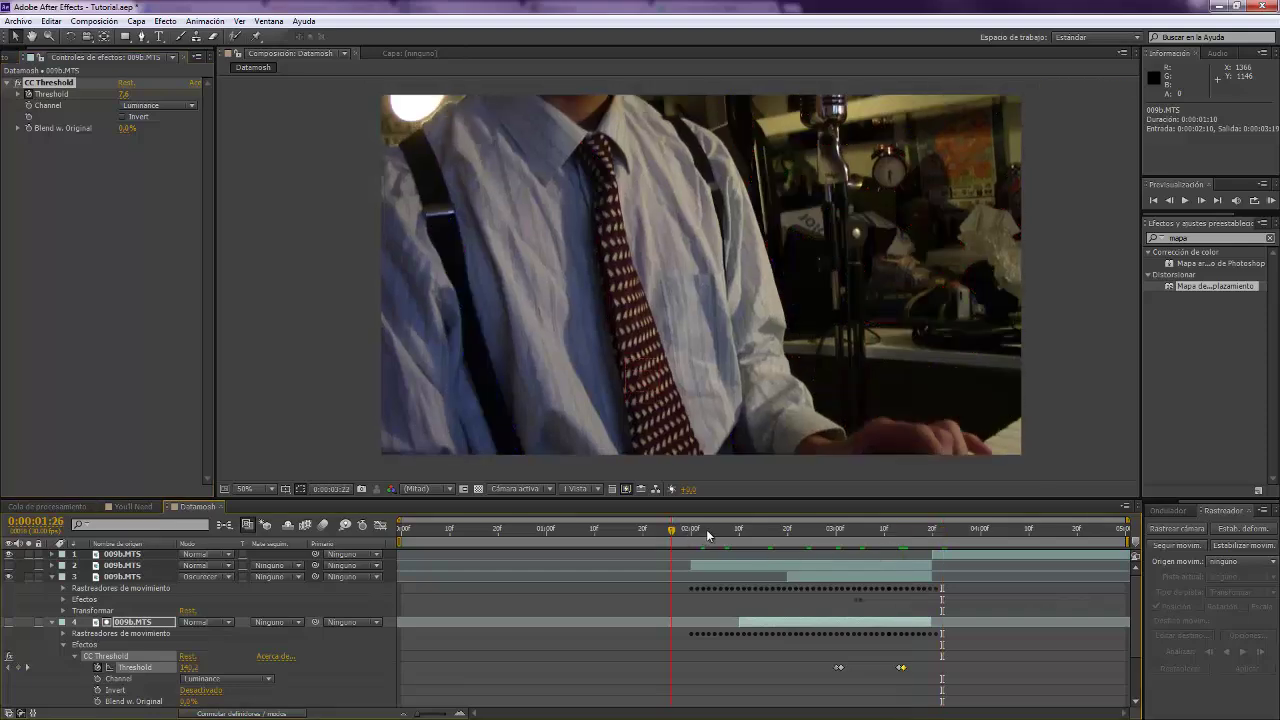
{"action": "left_click_drag", "start_coordinate": [706, 530], "coordinate": [729, 534]}
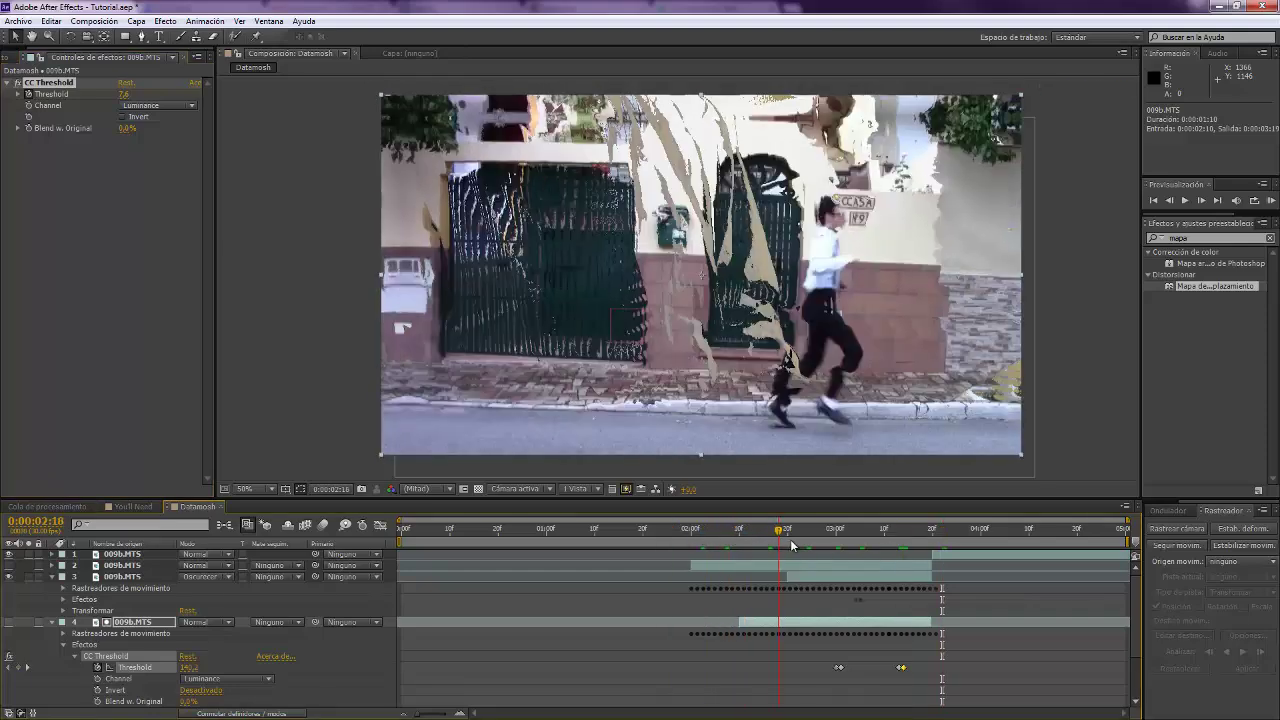
{"action": "key", "text": "space"}
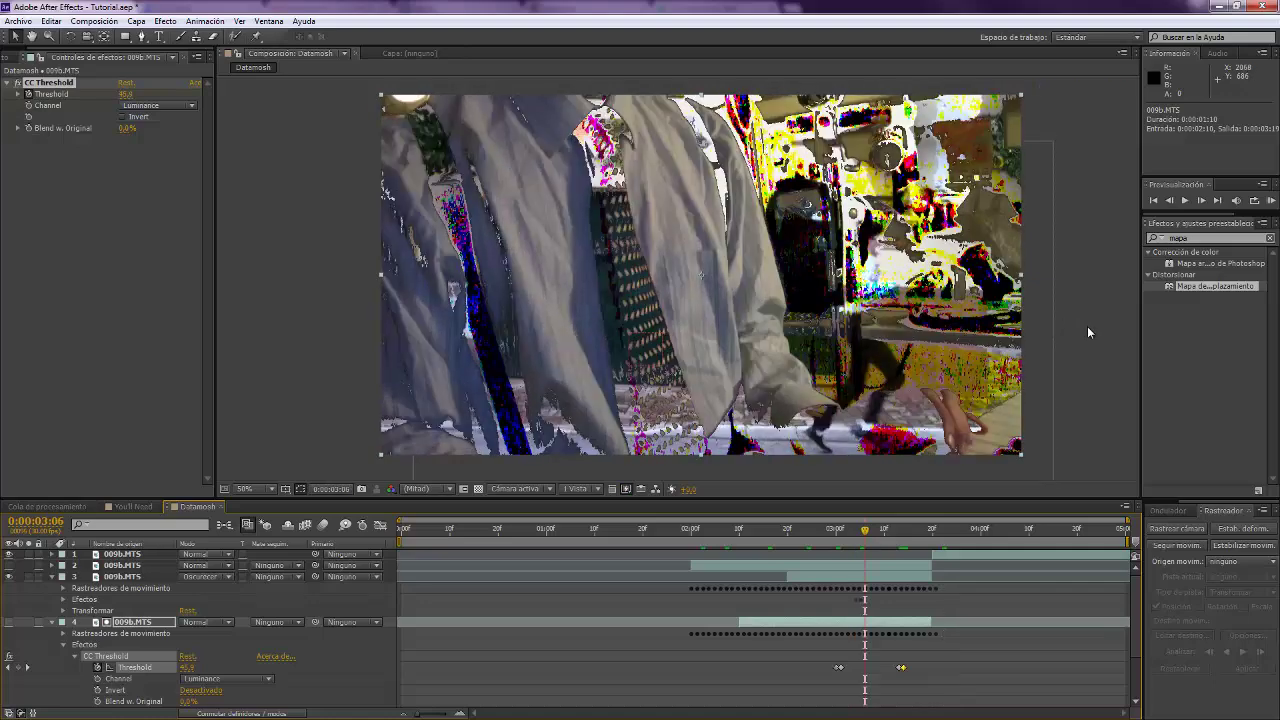